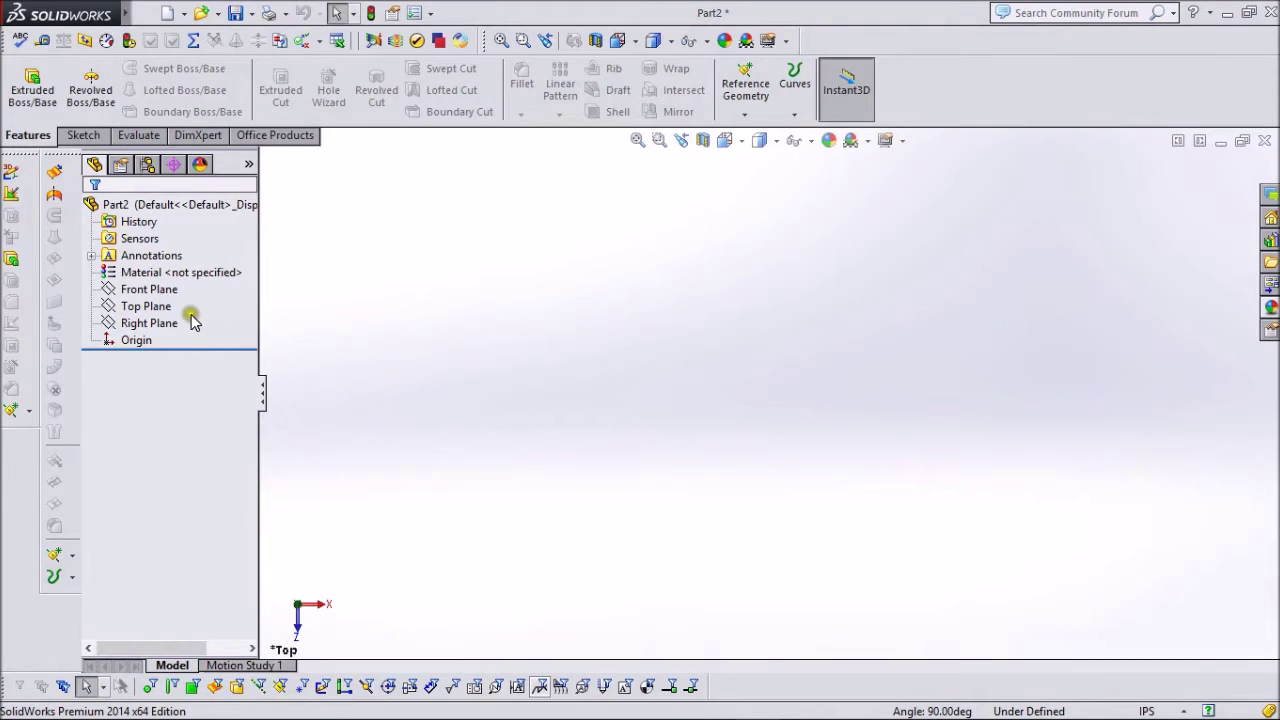
Start a sketch on the Top Plane and draw a corner rectangle.
left_click(158, 308)
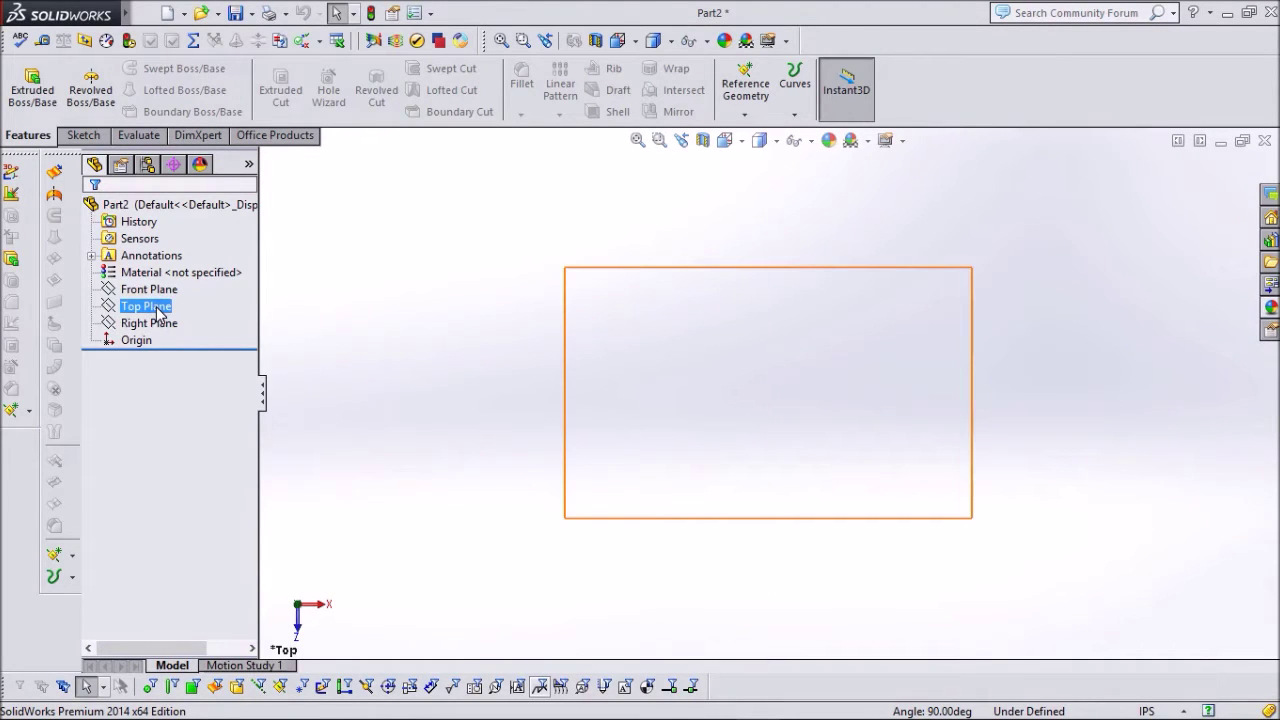
right_click(158, 313)
left_click(165, 277)
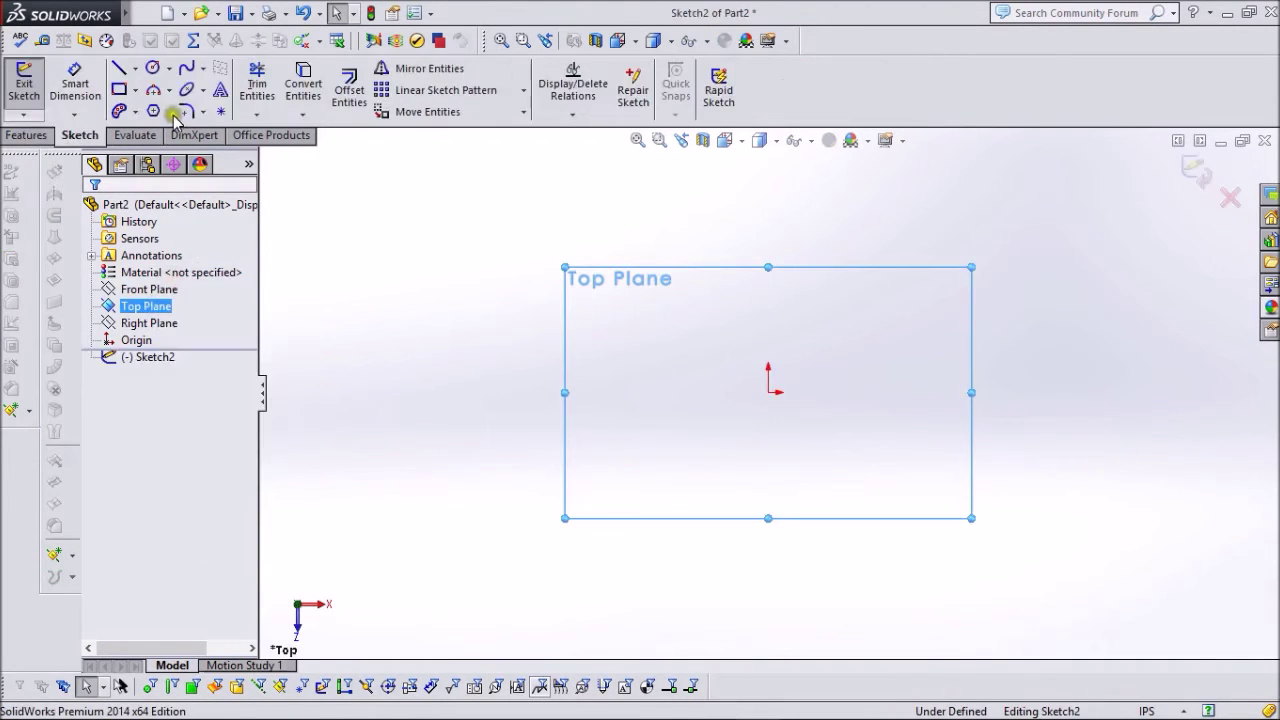
left_click(121, 89)
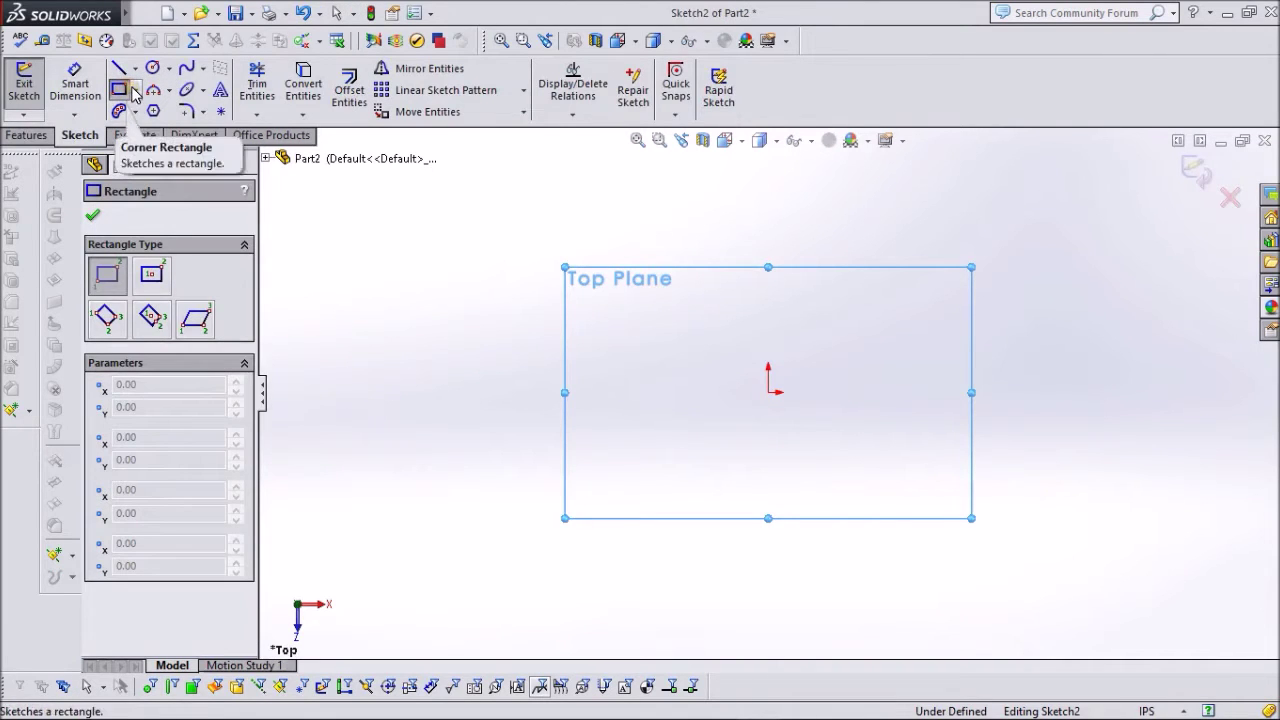
left_click(638, 233)
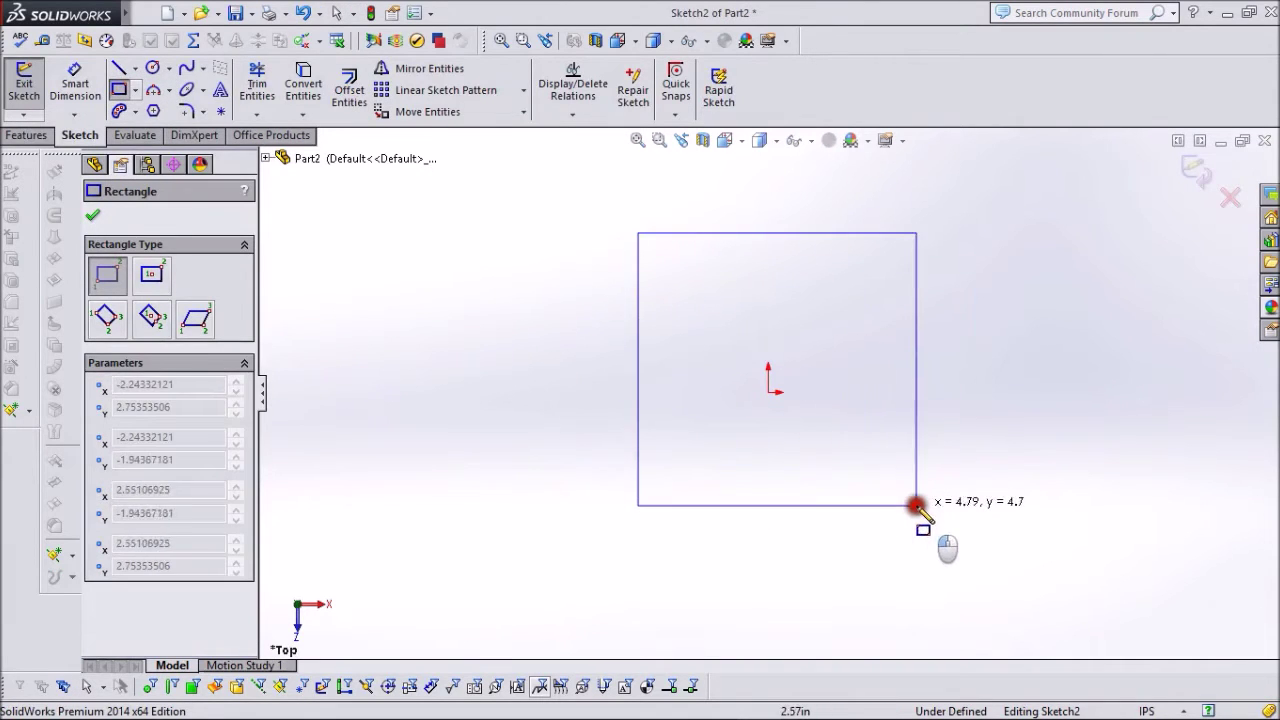
left_click(940, 509)
key("Escape")
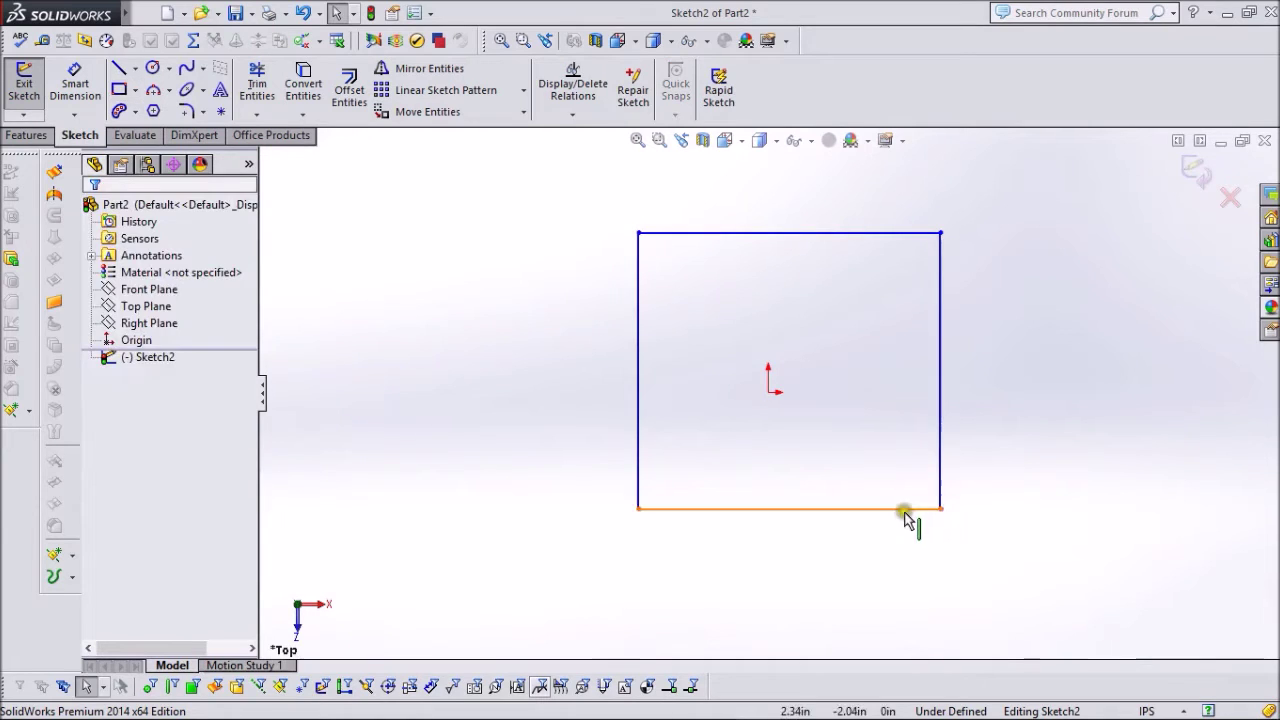
Make the bottom and right edges equal and set the bottom edge to 4.00 in.
left_click(903, 509)
left_click(940, 403, "ctrl")
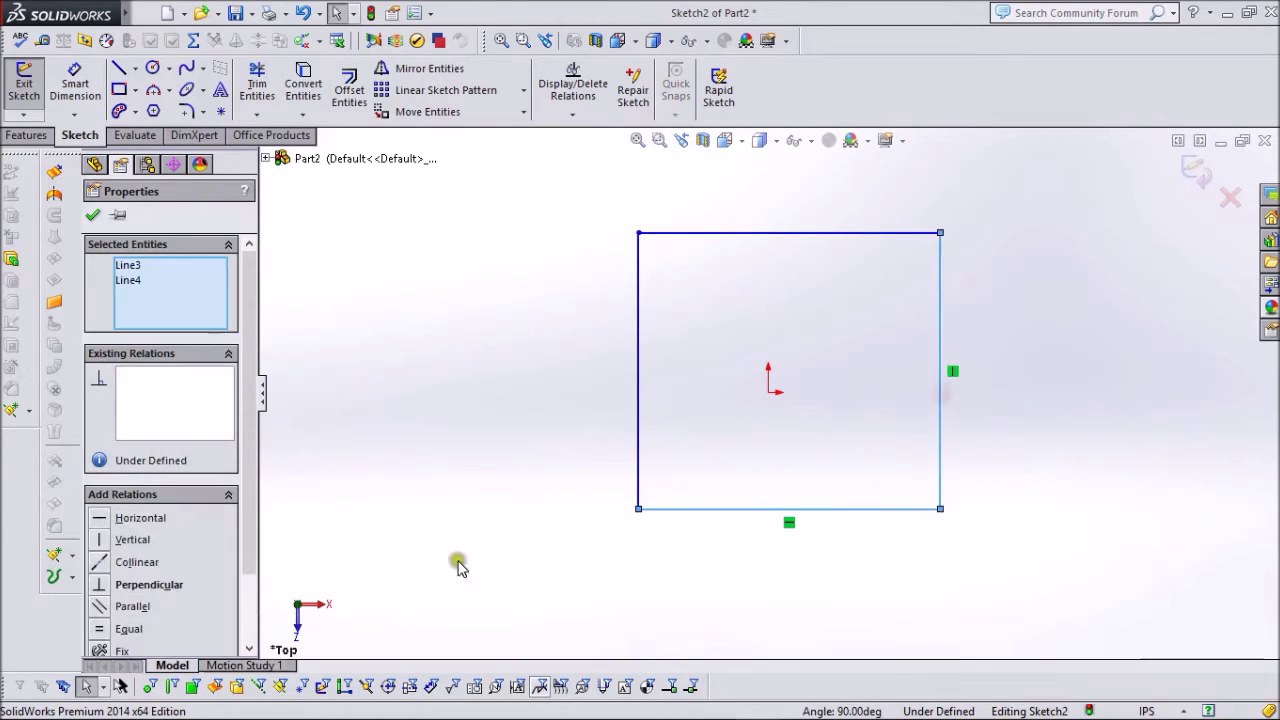
left_click(106, 629)
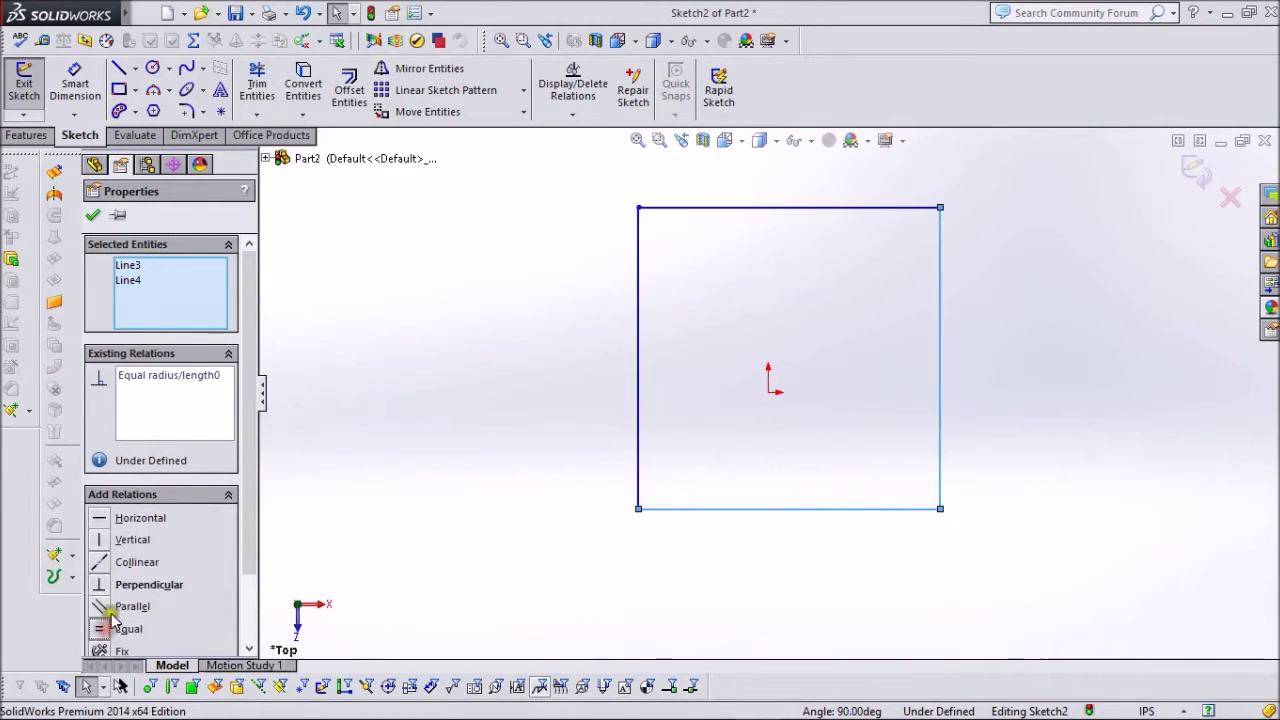
left_click(104, 215)
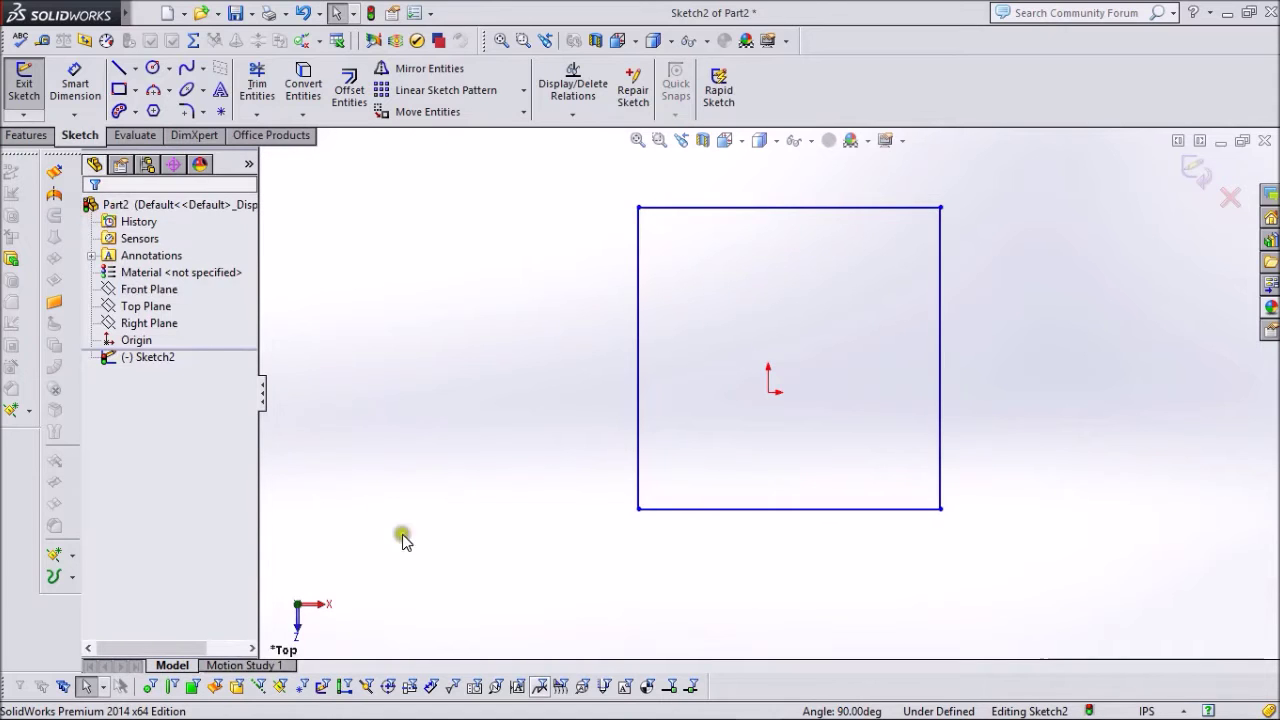
left_click(675, 512)
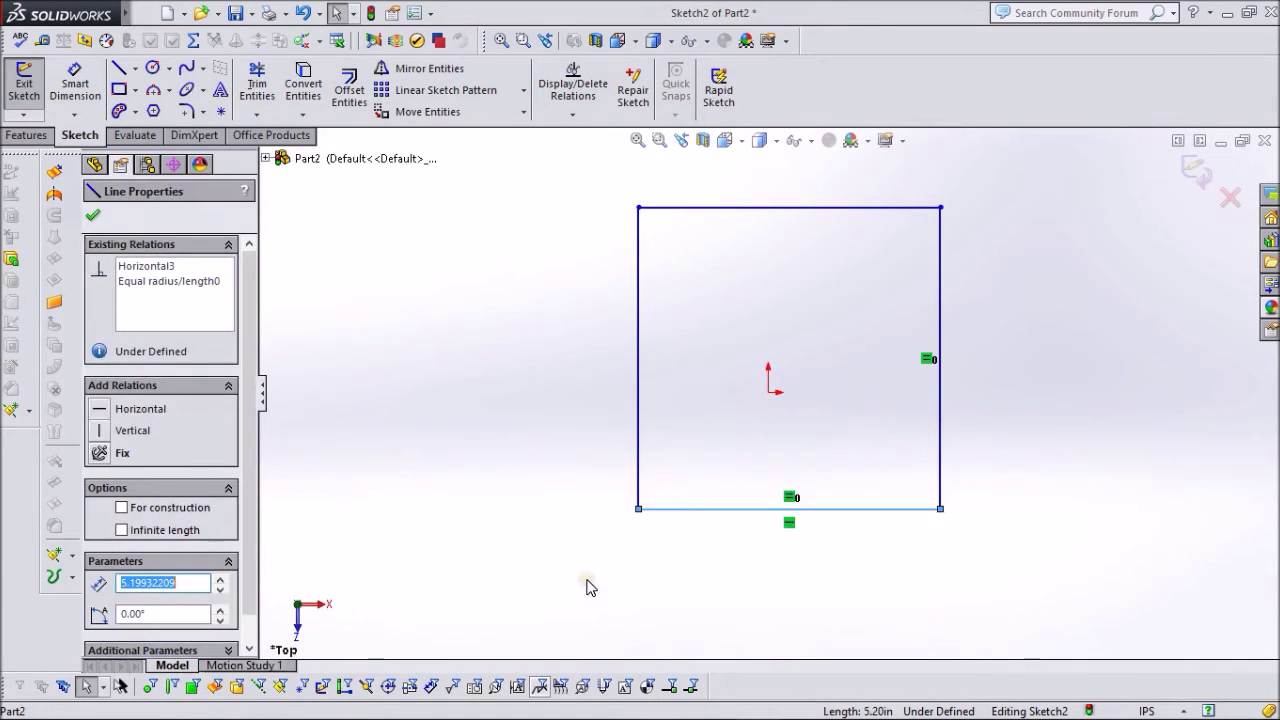
type("4")
key("Return")
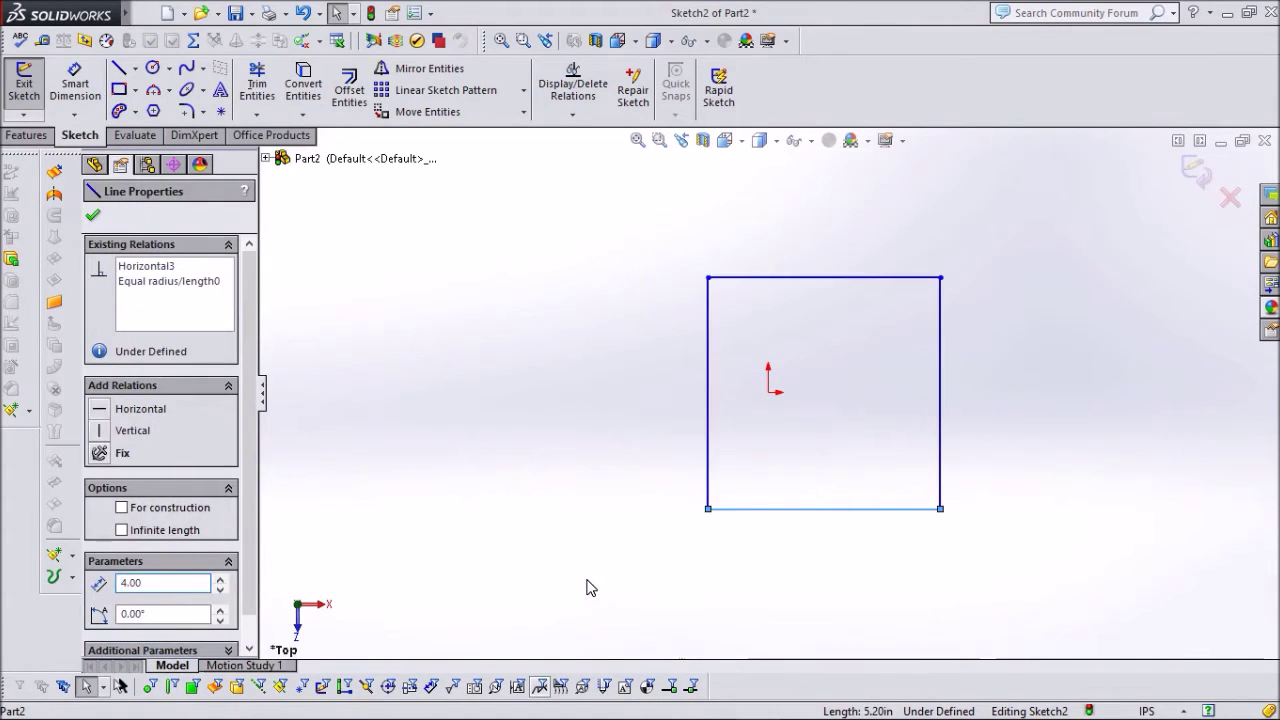
left_click(96, 218)
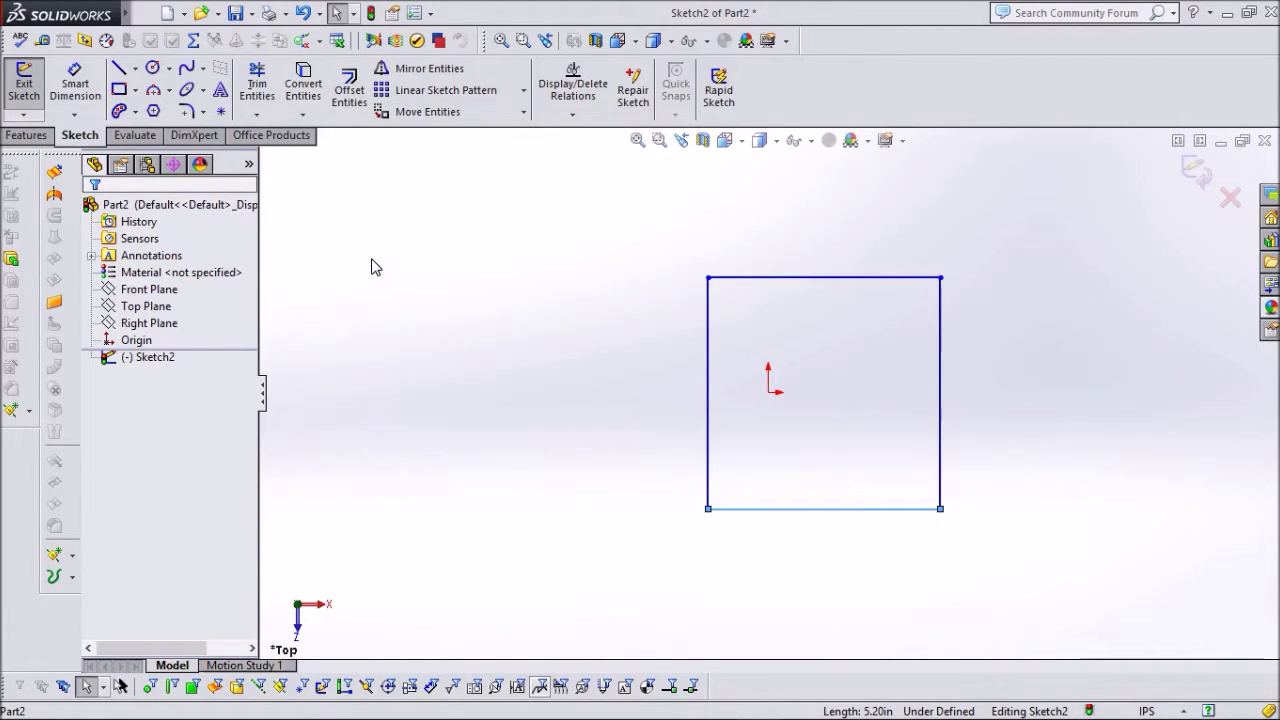
left_click(27, 135)
Extrude the square sketch 1.00 in into a solid block.
left_click(30, 88)
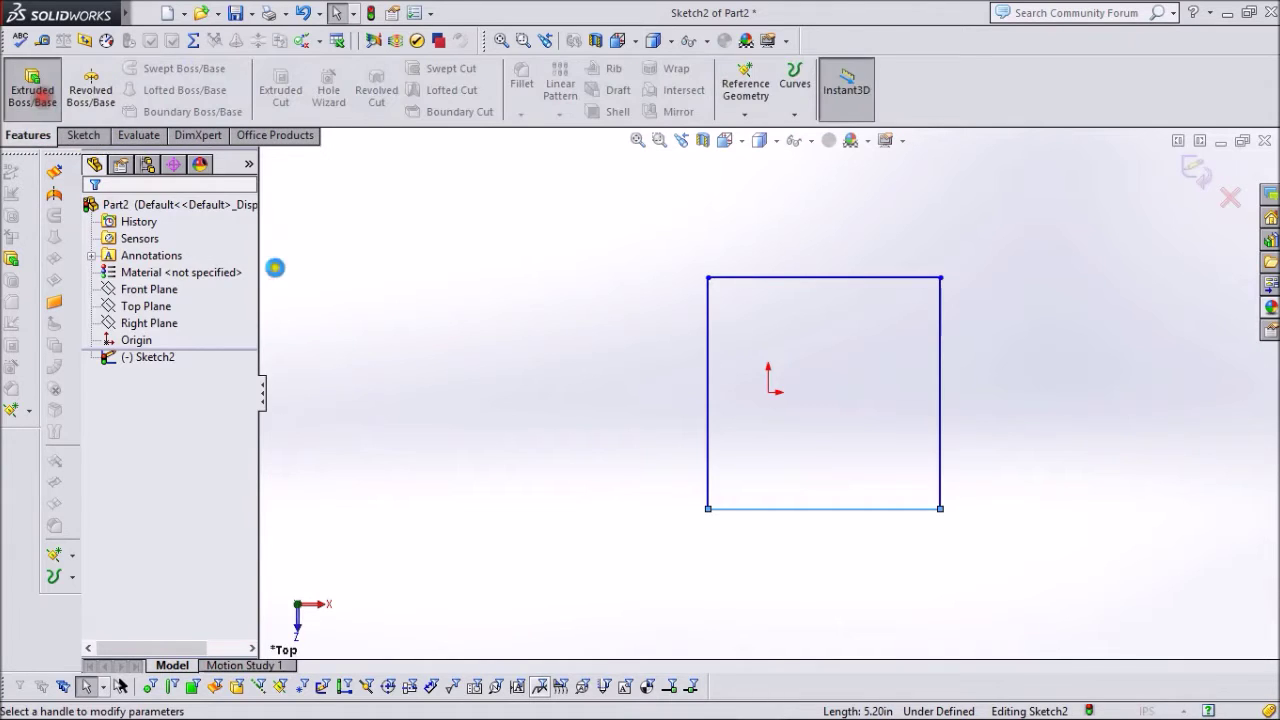
type("1")
key("Return")
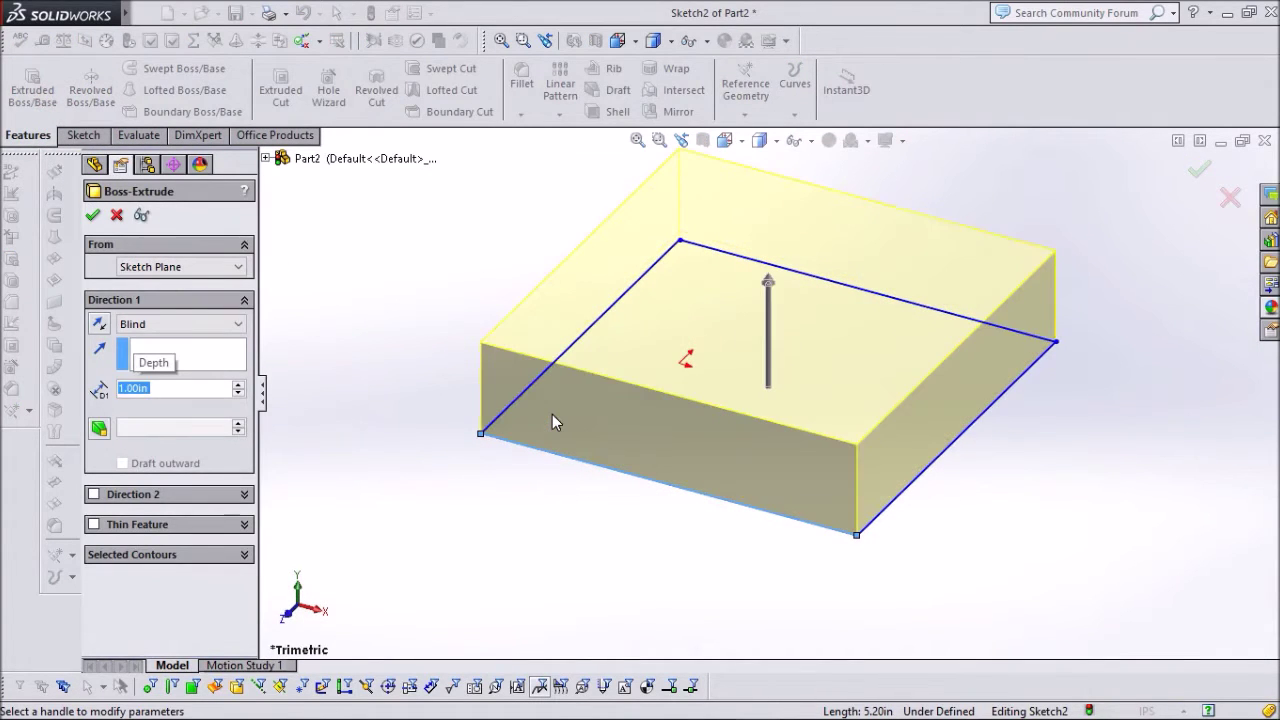
left_click(92, 215)
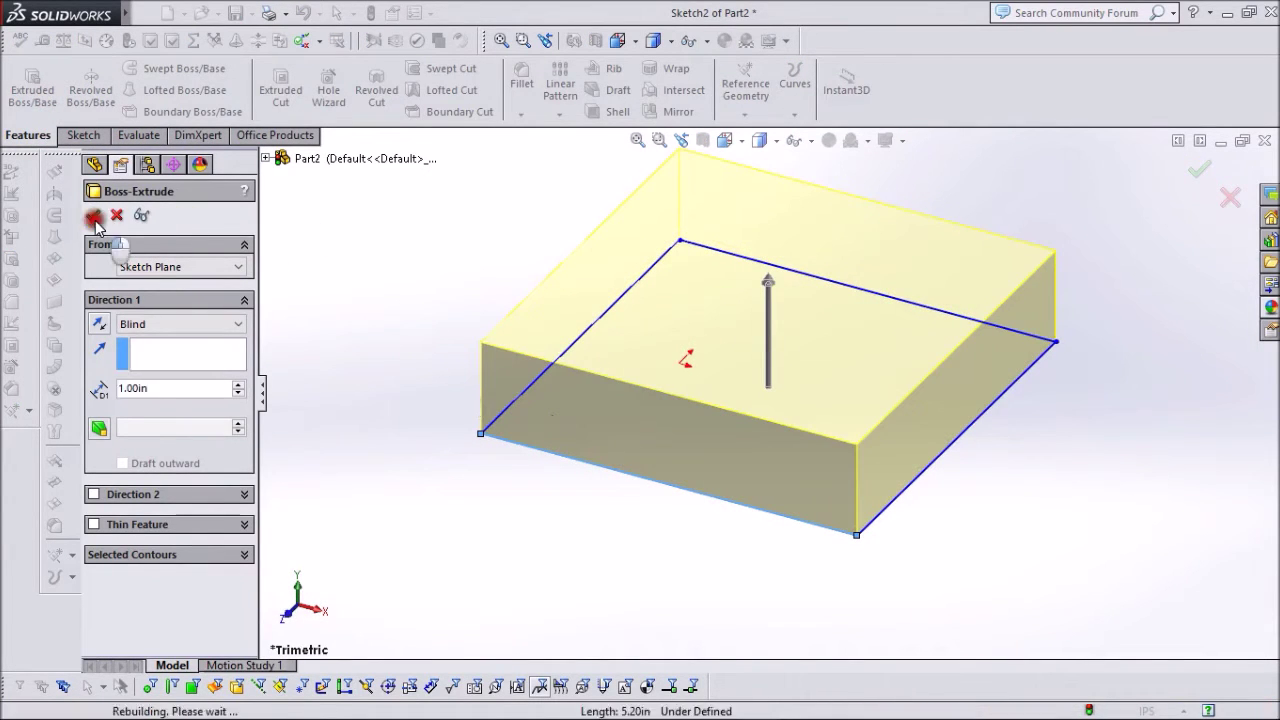
key("f")
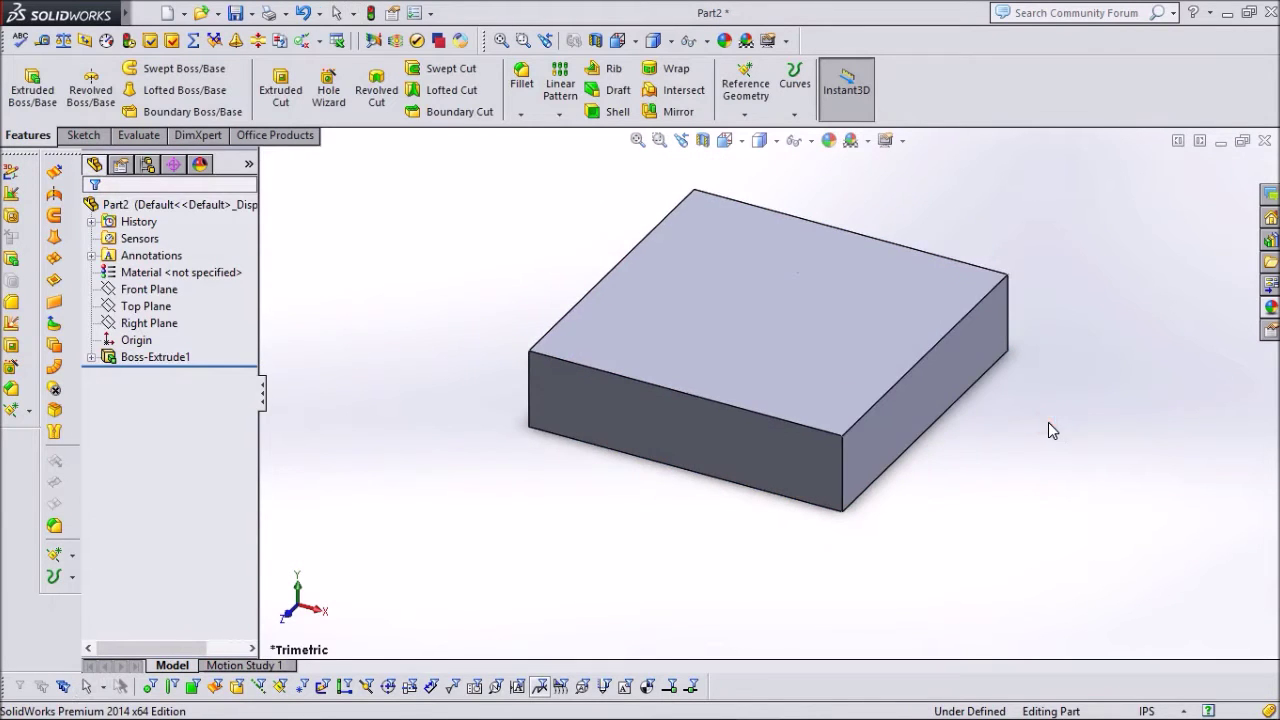
Give the block a black appearance, then open and cancel Save As.
left_click(829, 140)
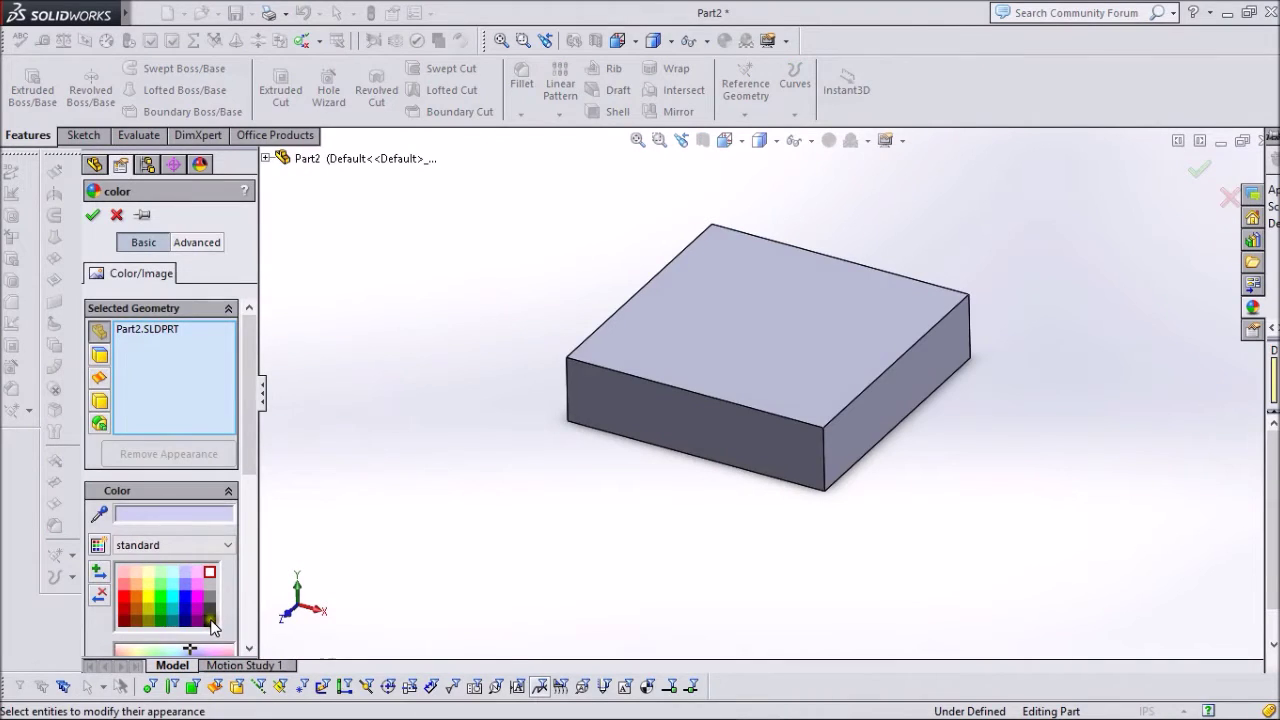
left_click(211, 626)
left_click(92, 215)
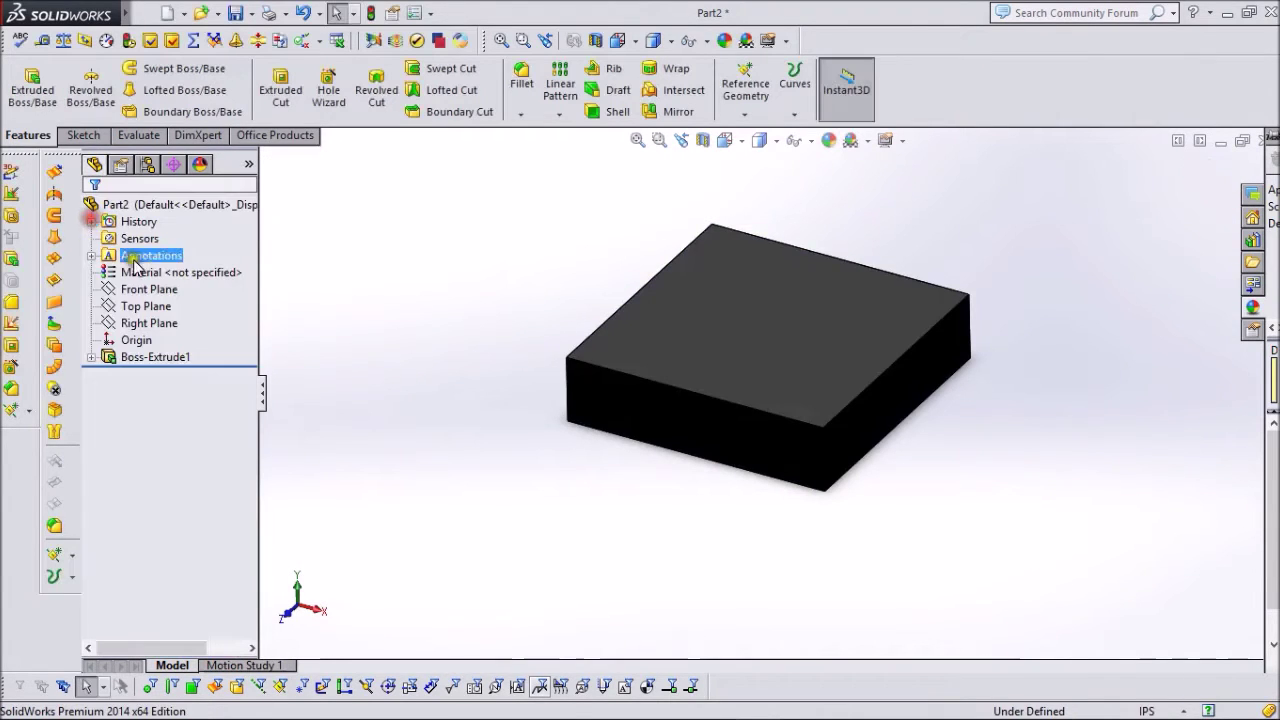
left_click(245, 13)
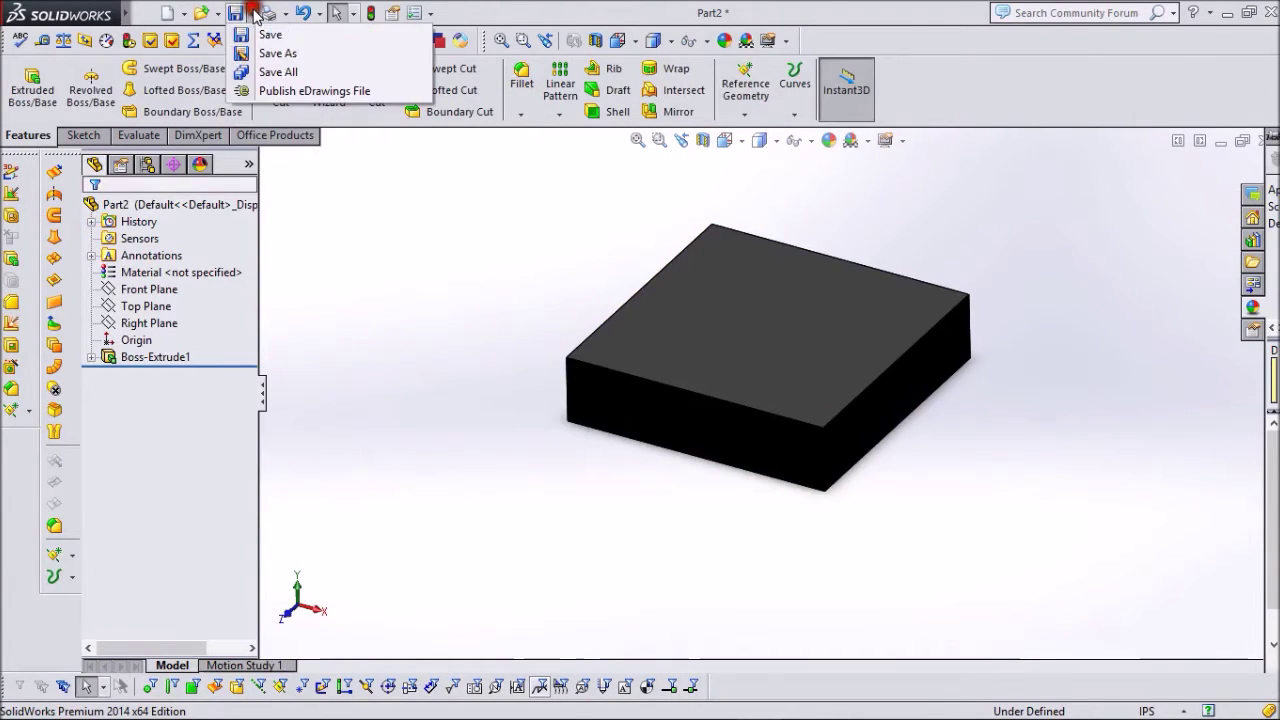
left_click(249, 53)
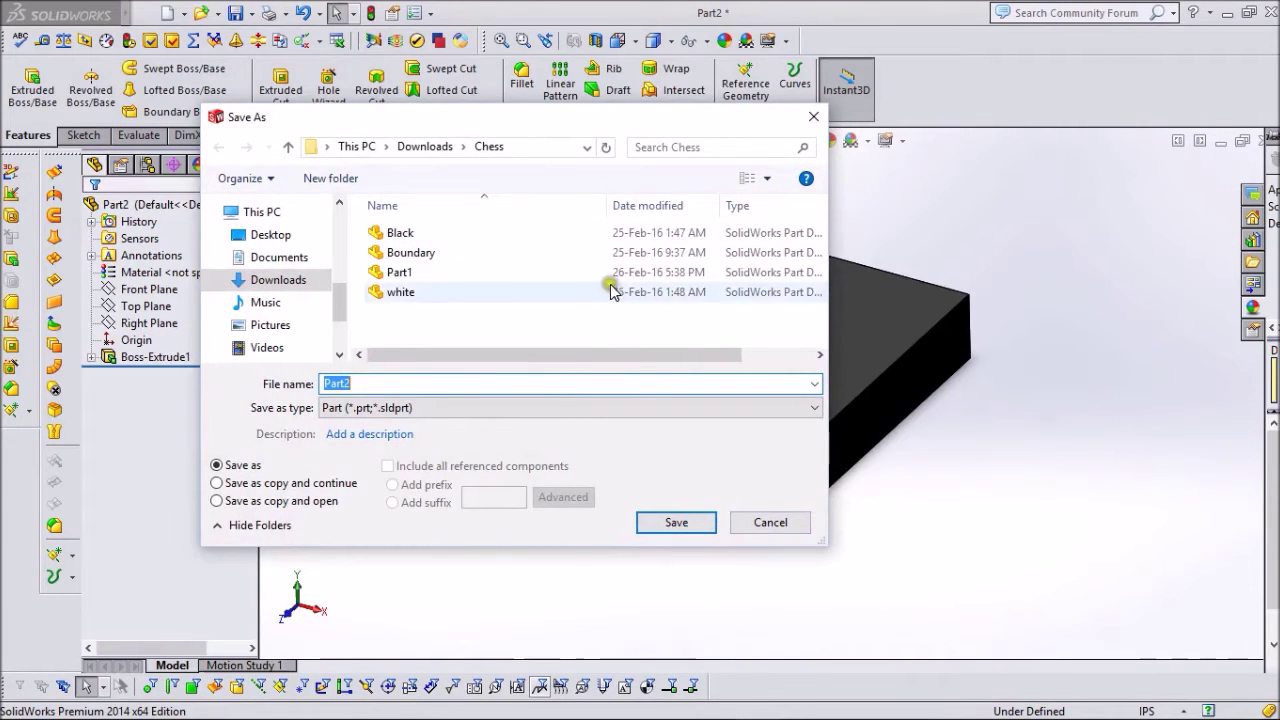
left_click(762, 524)
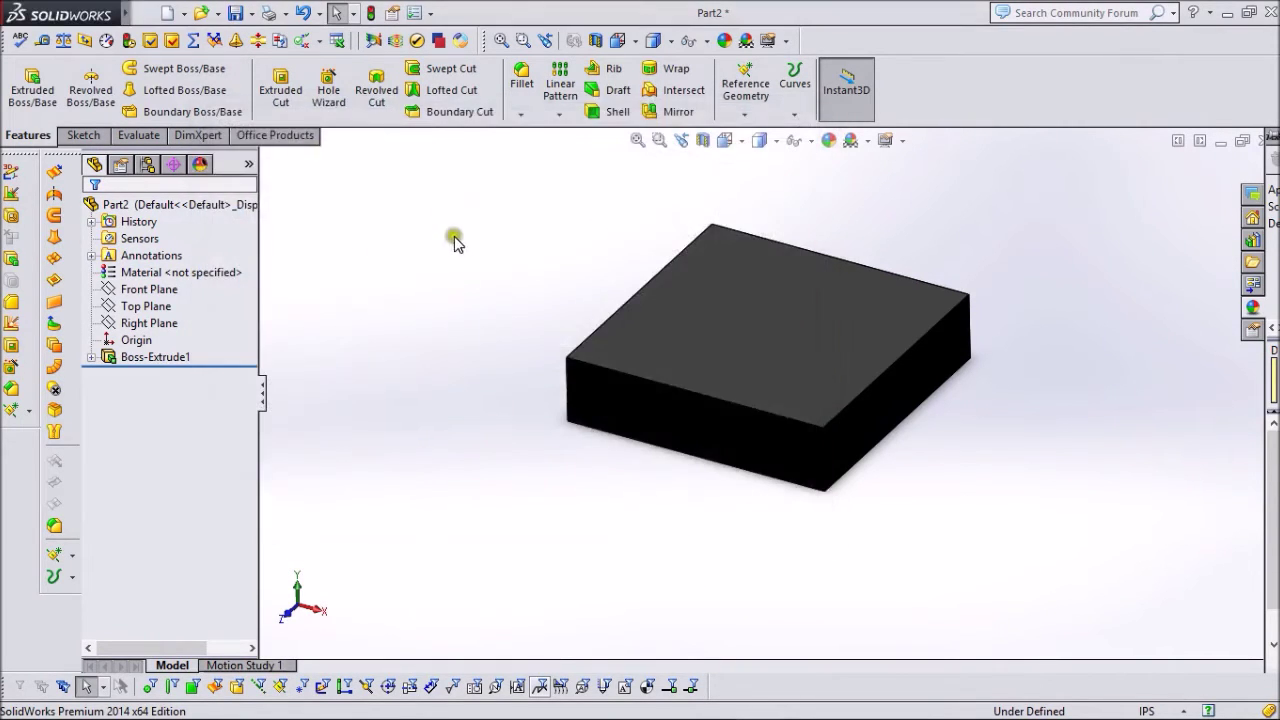
Change the block's appearance to white and again cancel Save As.
left_click(829, 140)
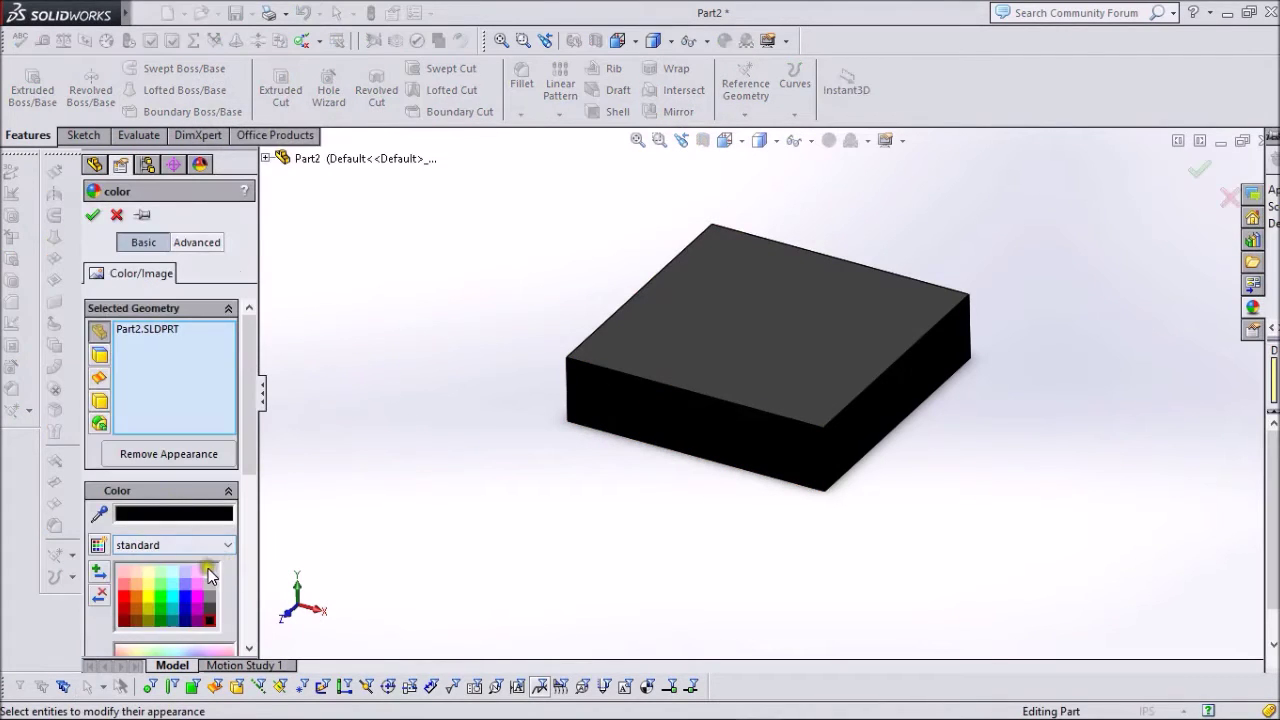
left_click(209, 572)
left_click(92, 214)
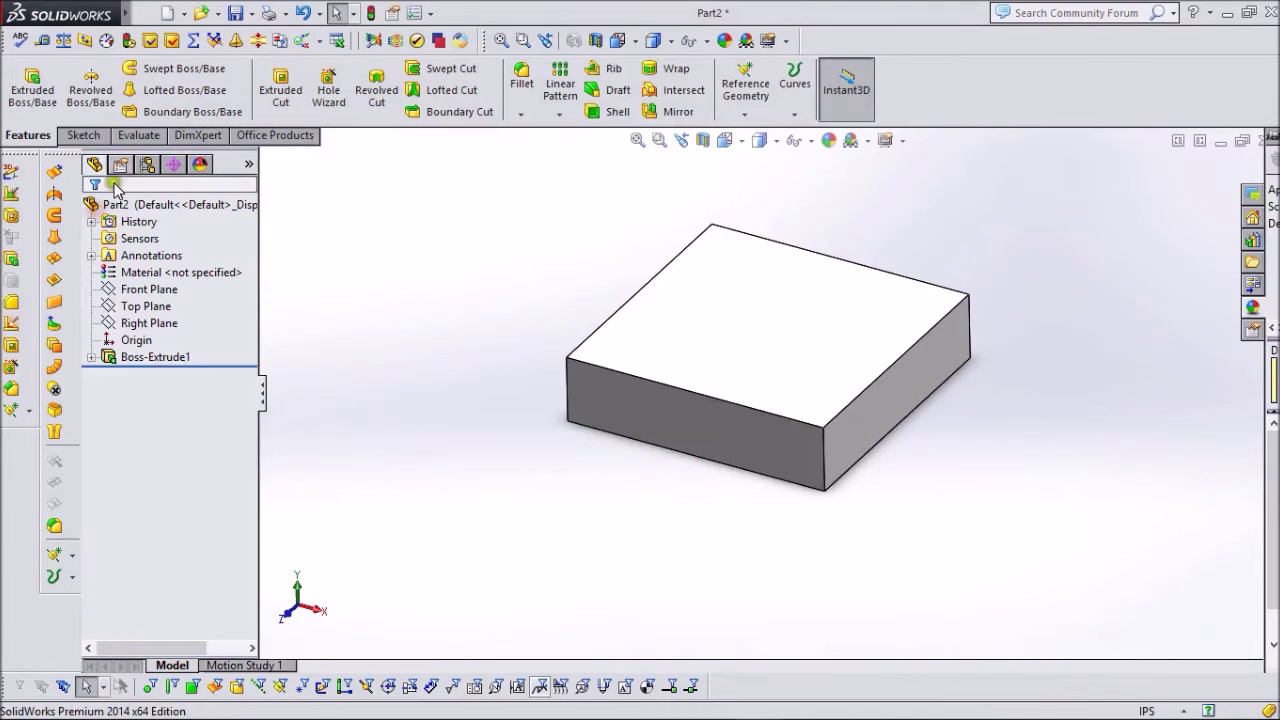
left_click(255, 13)
left_click(265, 52)
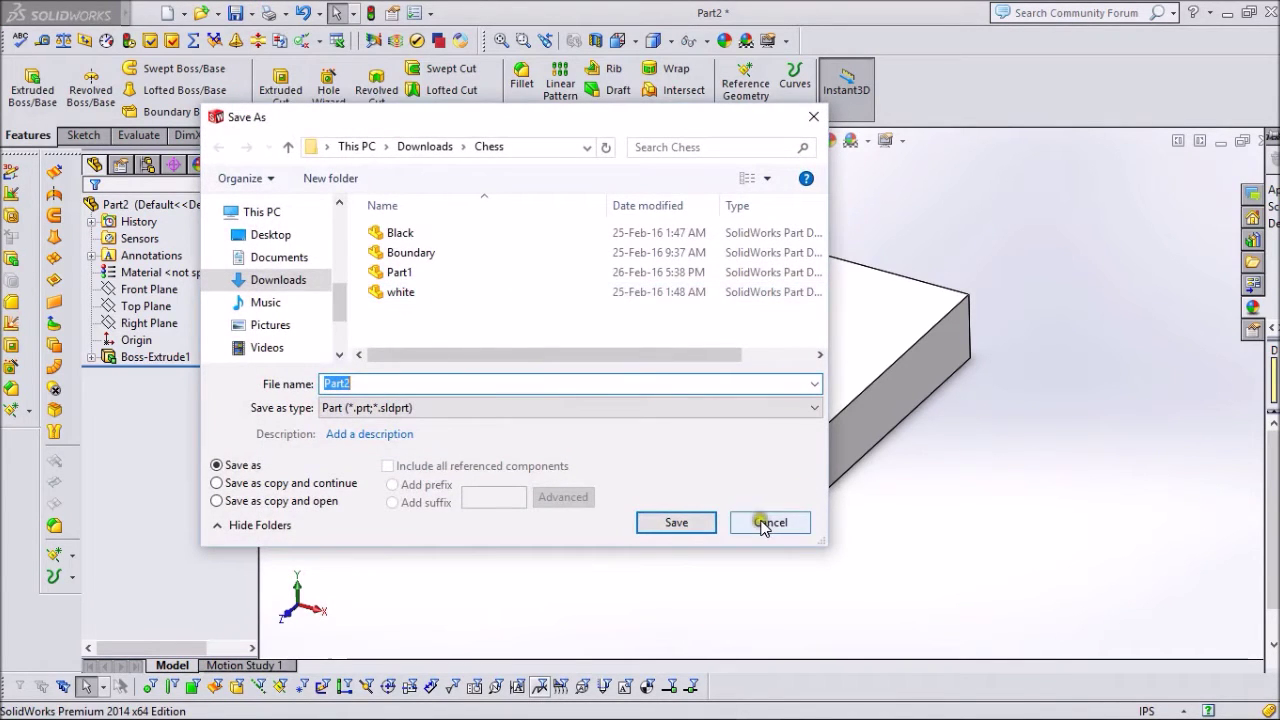
left_click(764, 525)
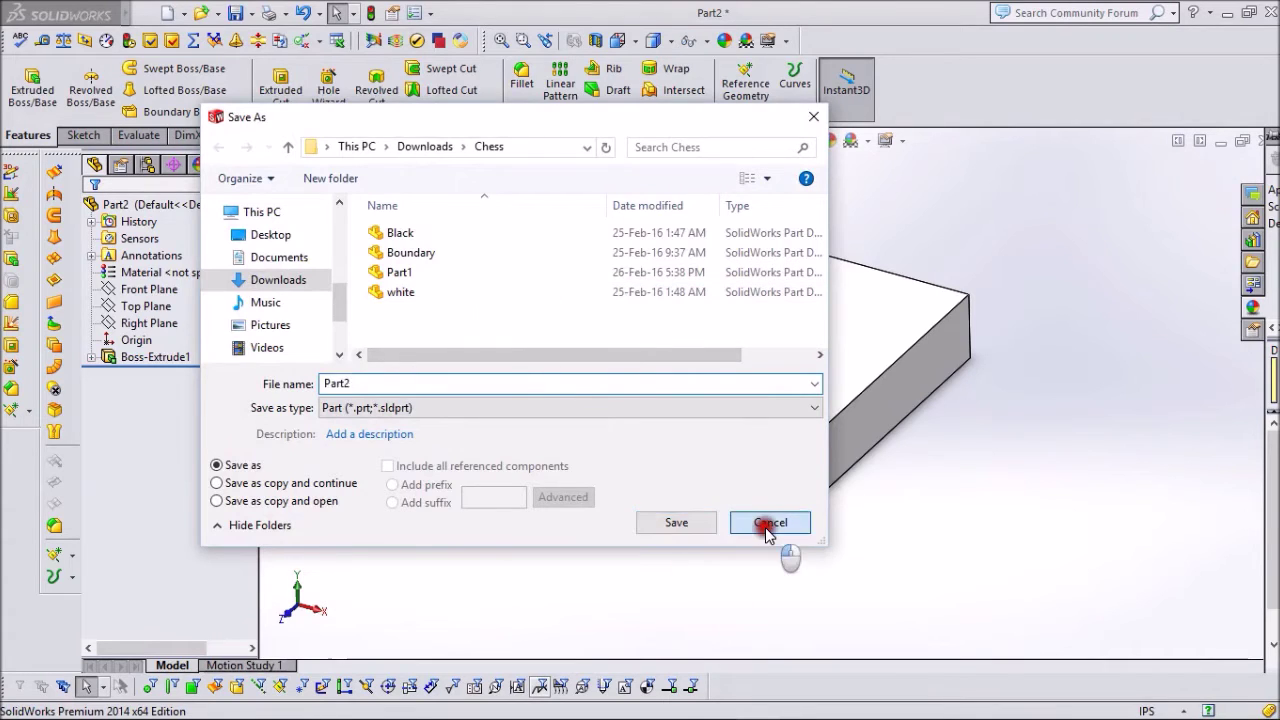
key("z")
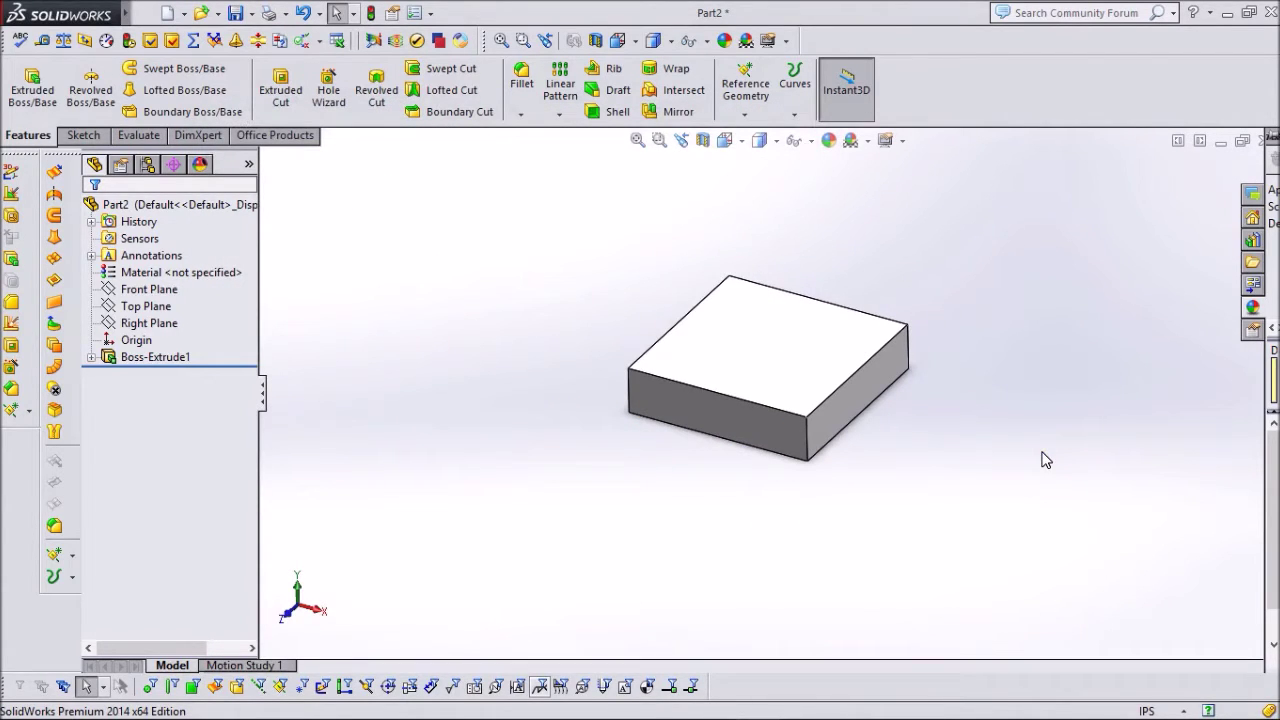
left_click(183, 13)
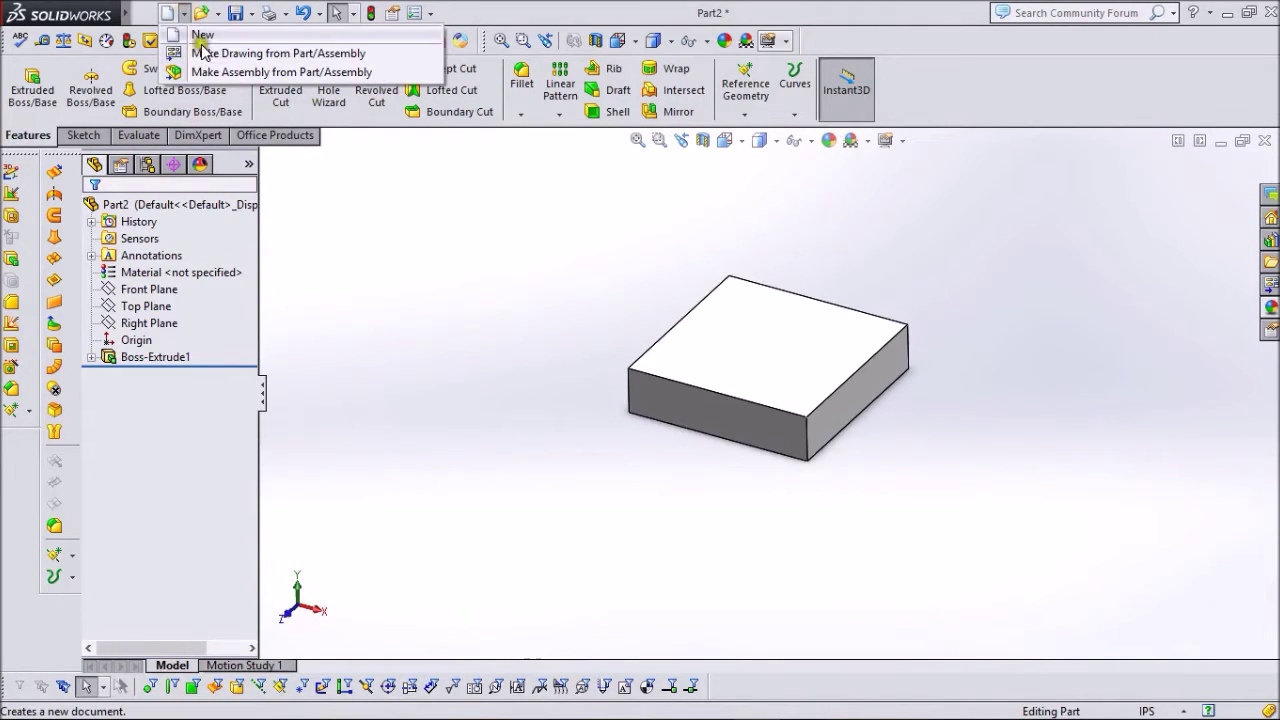
Create a new assembly and place the Black and white parts from the Chess folder.
left_click(196, 36)
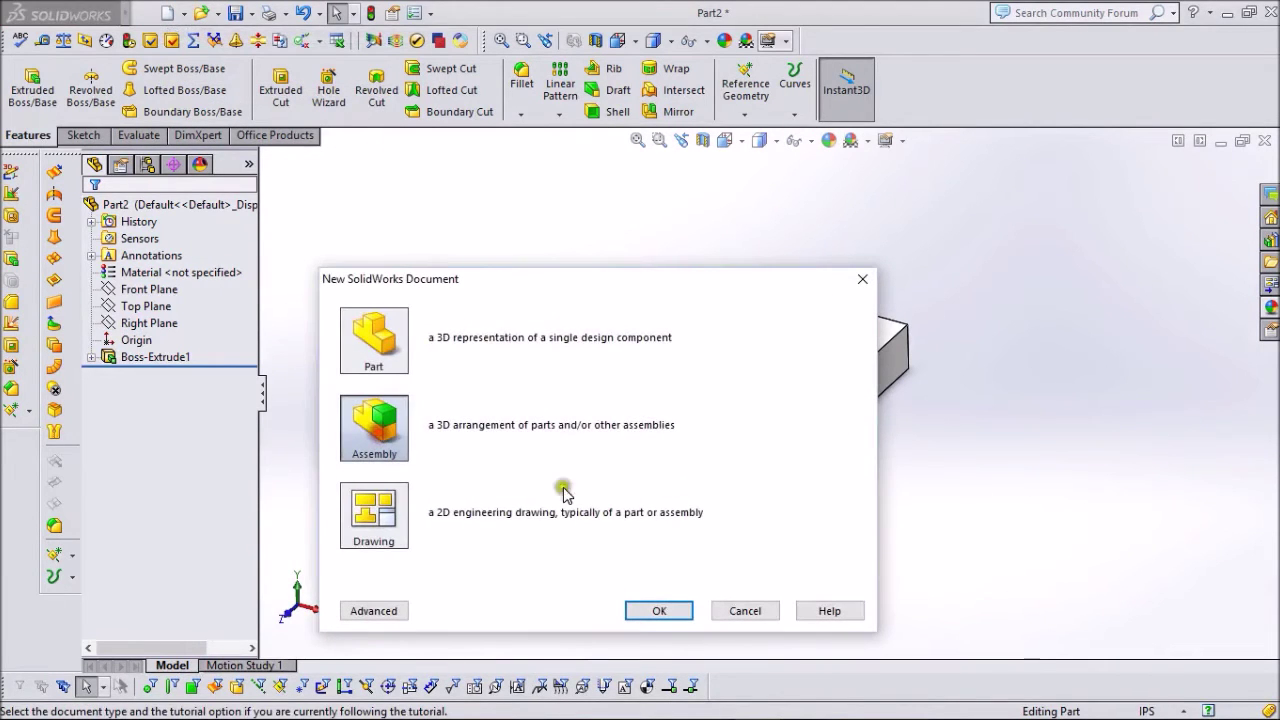
left_click(672, 609)
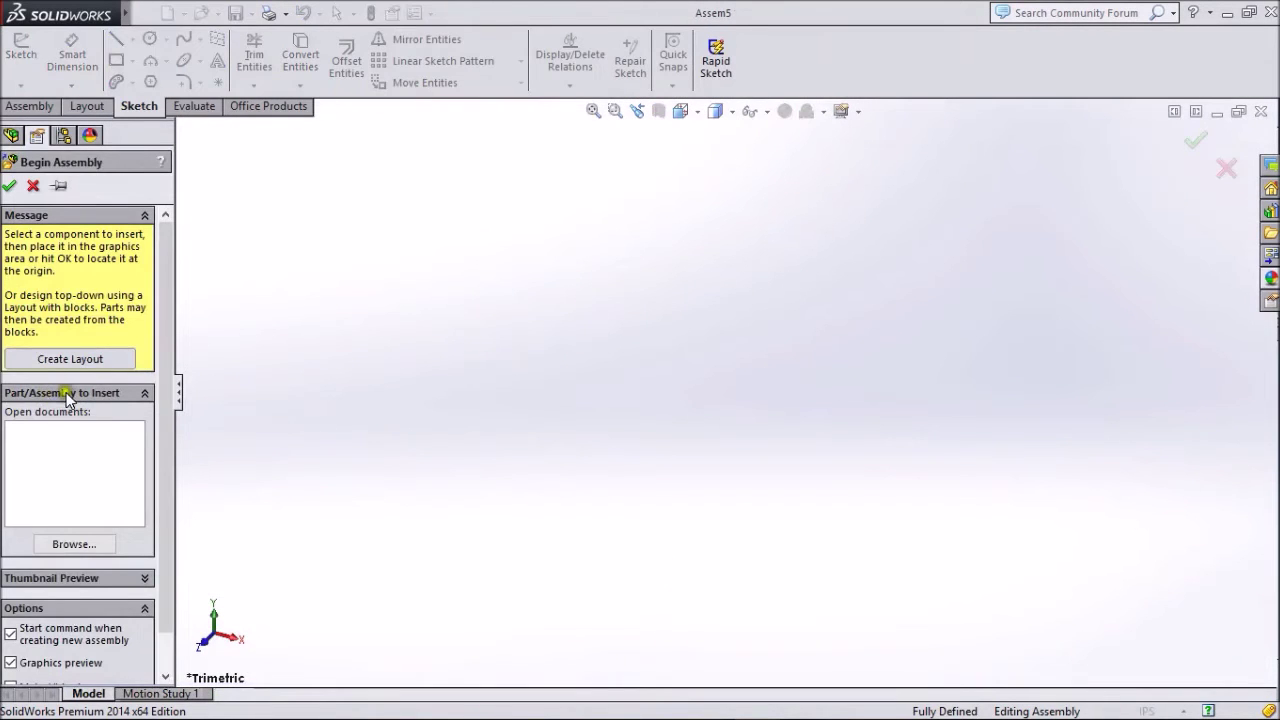
left_click(72, 544)
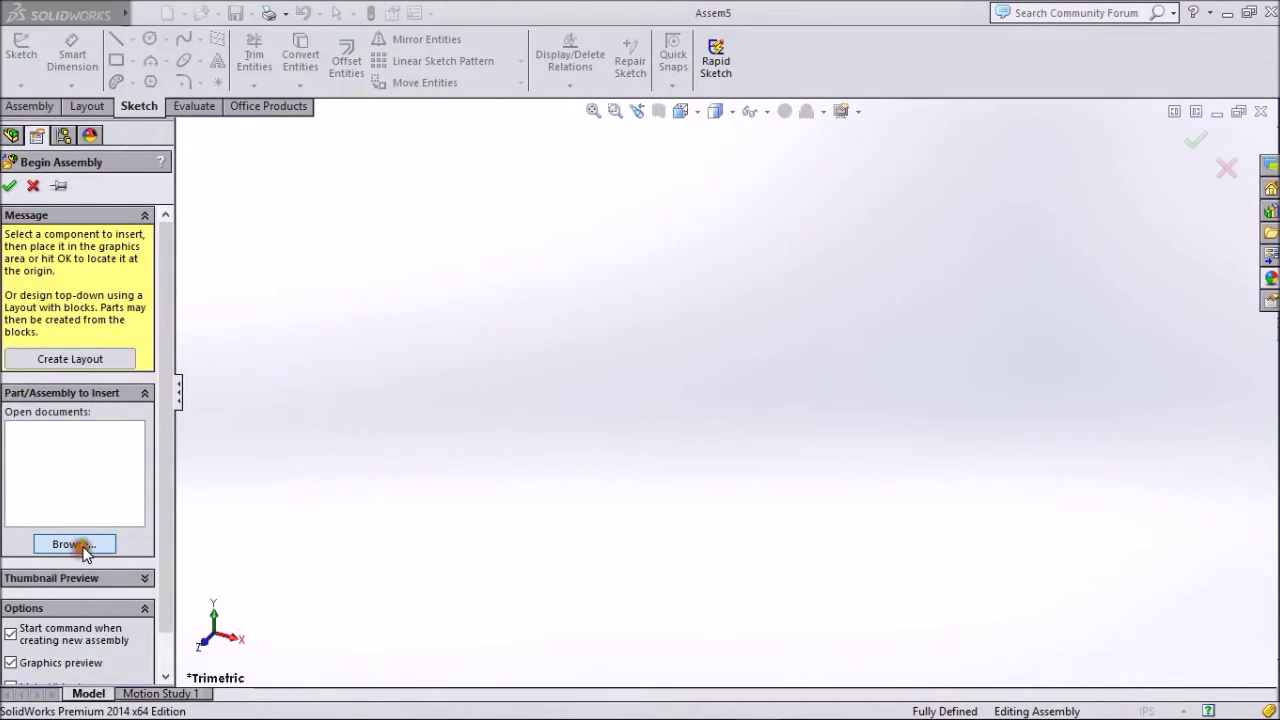
left_click(527, 206)
left_click(565, 283, "ctrl")
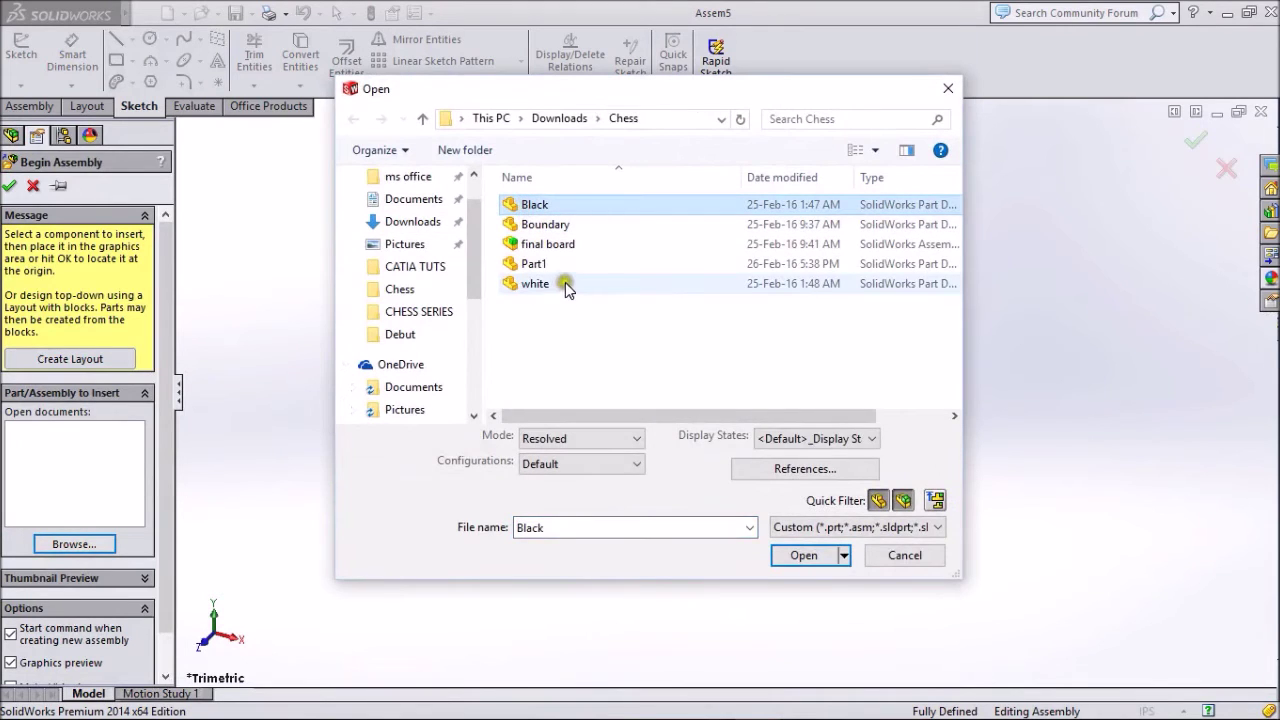
left_click(795, 585)
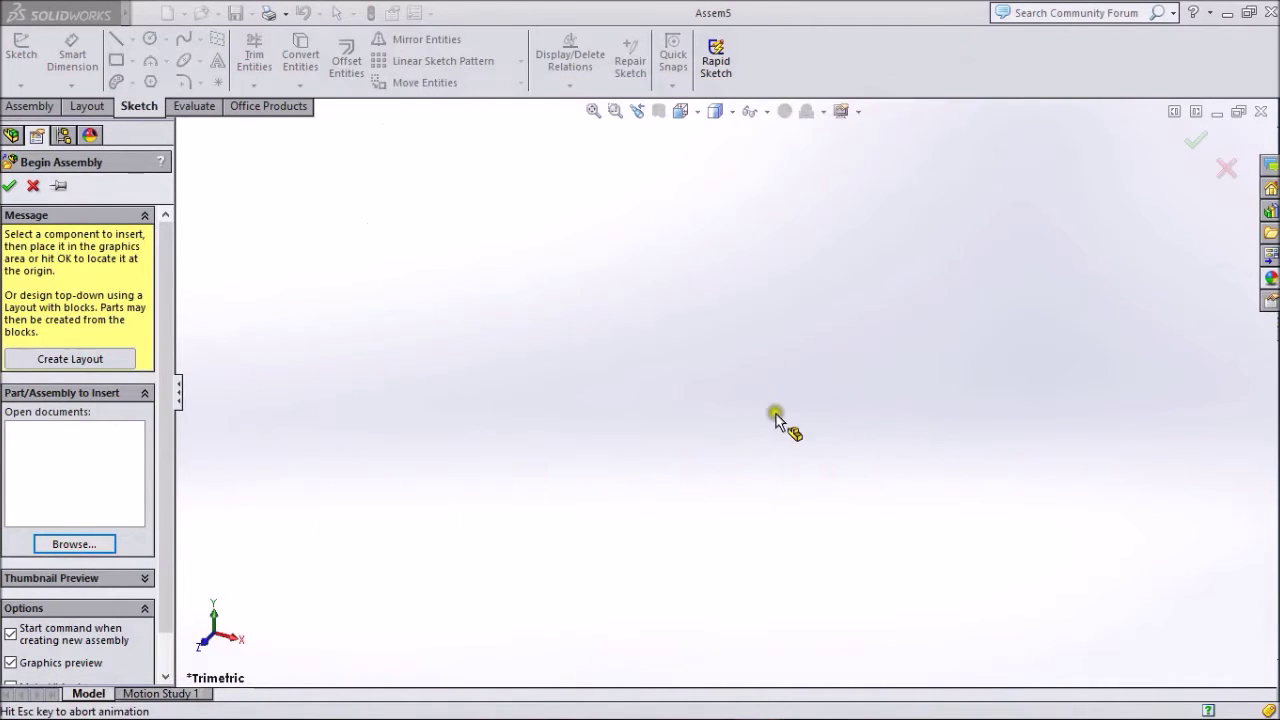
left_click(890, 435)
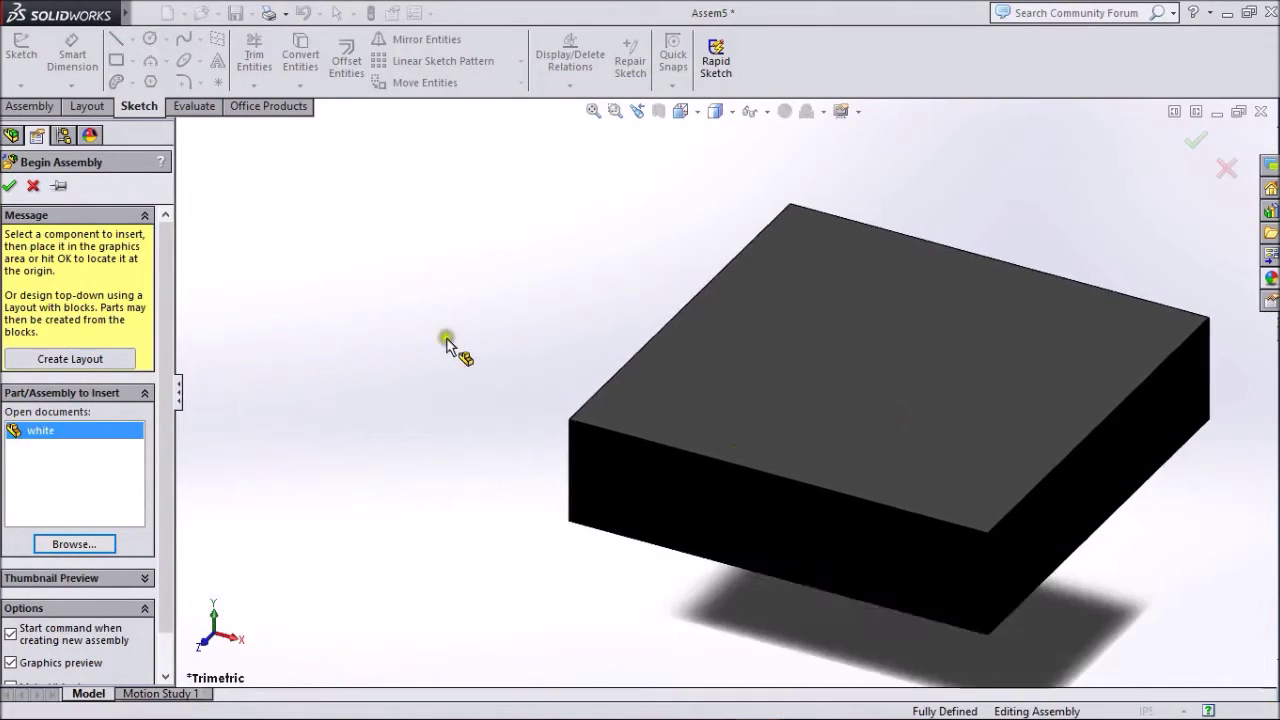
left_click(435, 367)
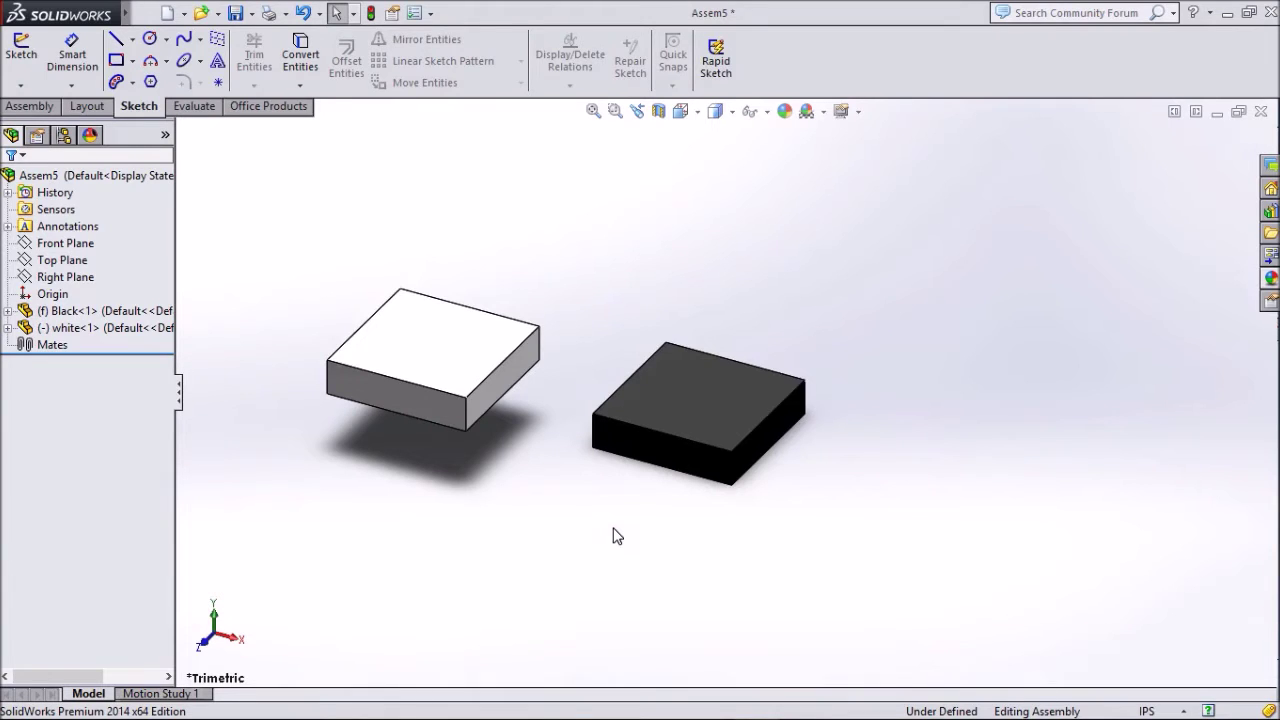
Add coincident mates making the blocks' top faces and front faces flush.
left_click(29, 106)
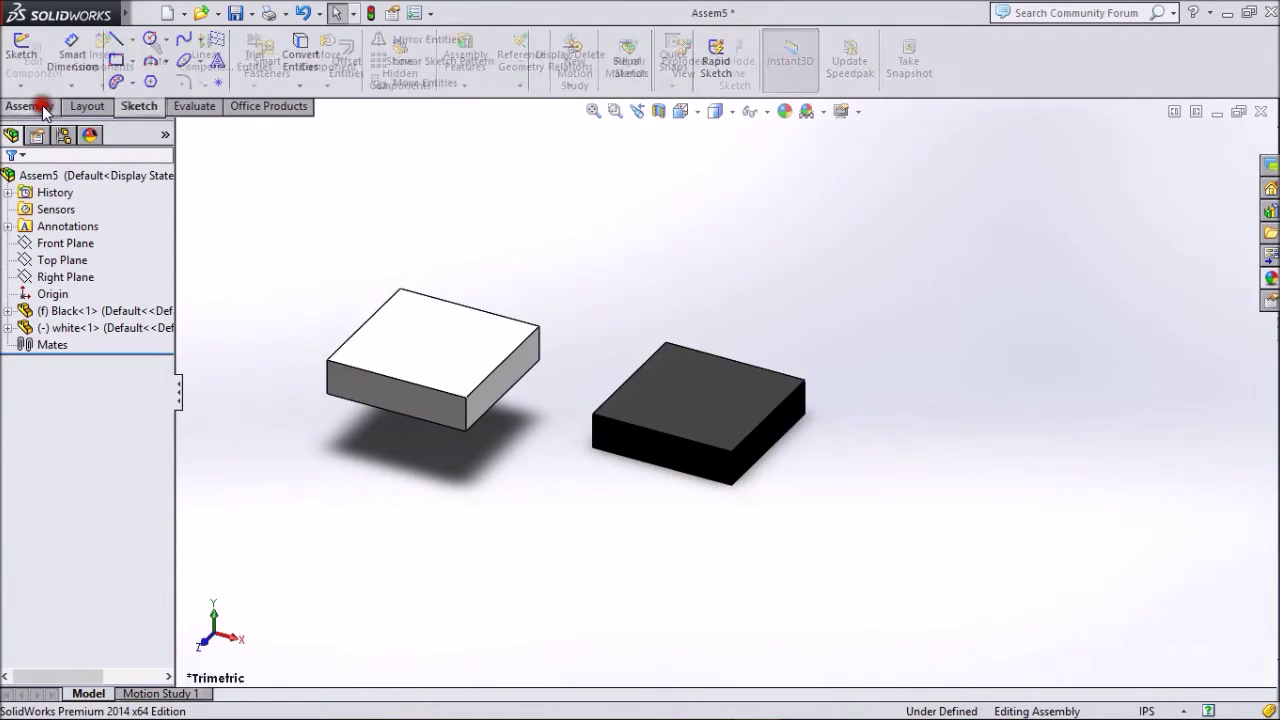
left_click(155, 57)
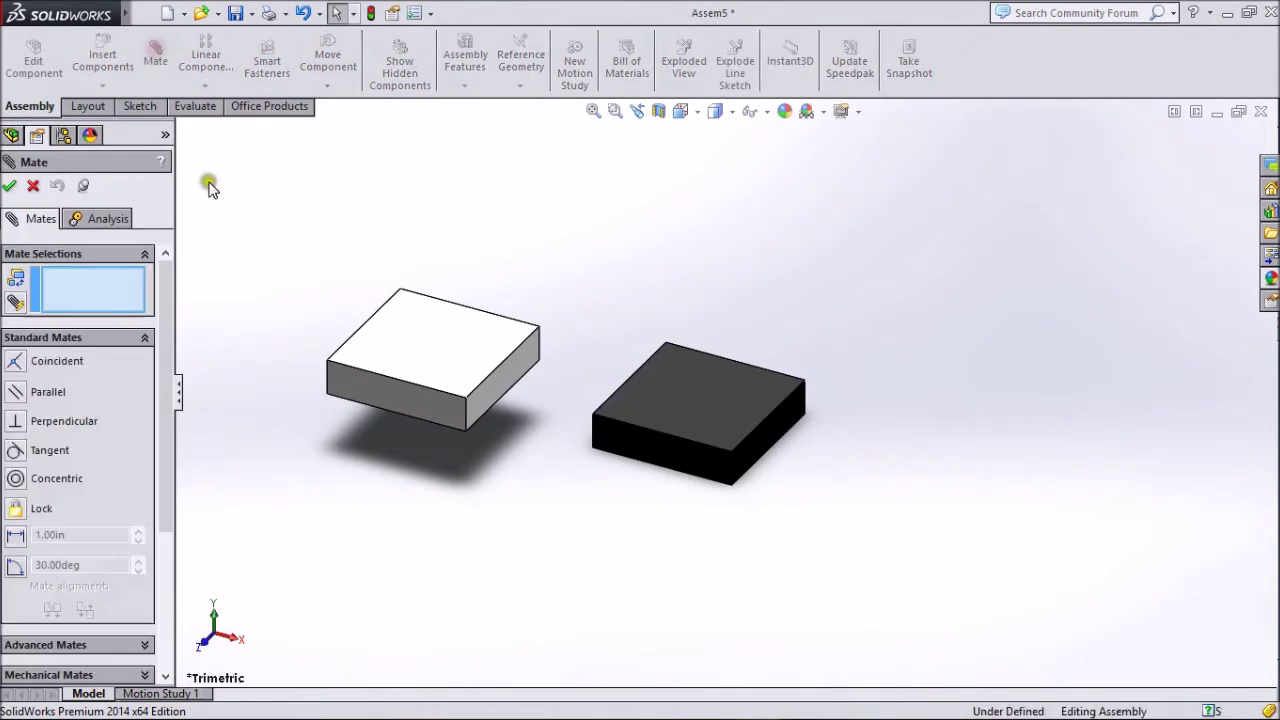
left_click(679, 380)
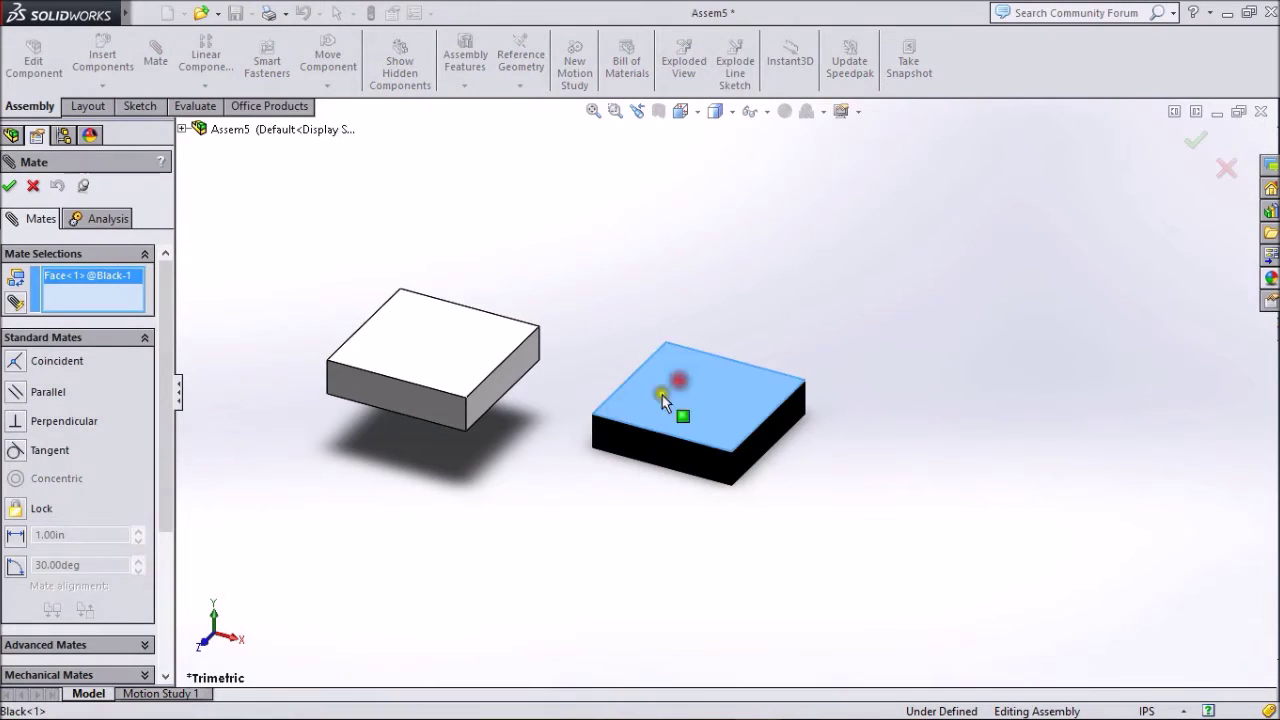
left_click(440, 358)
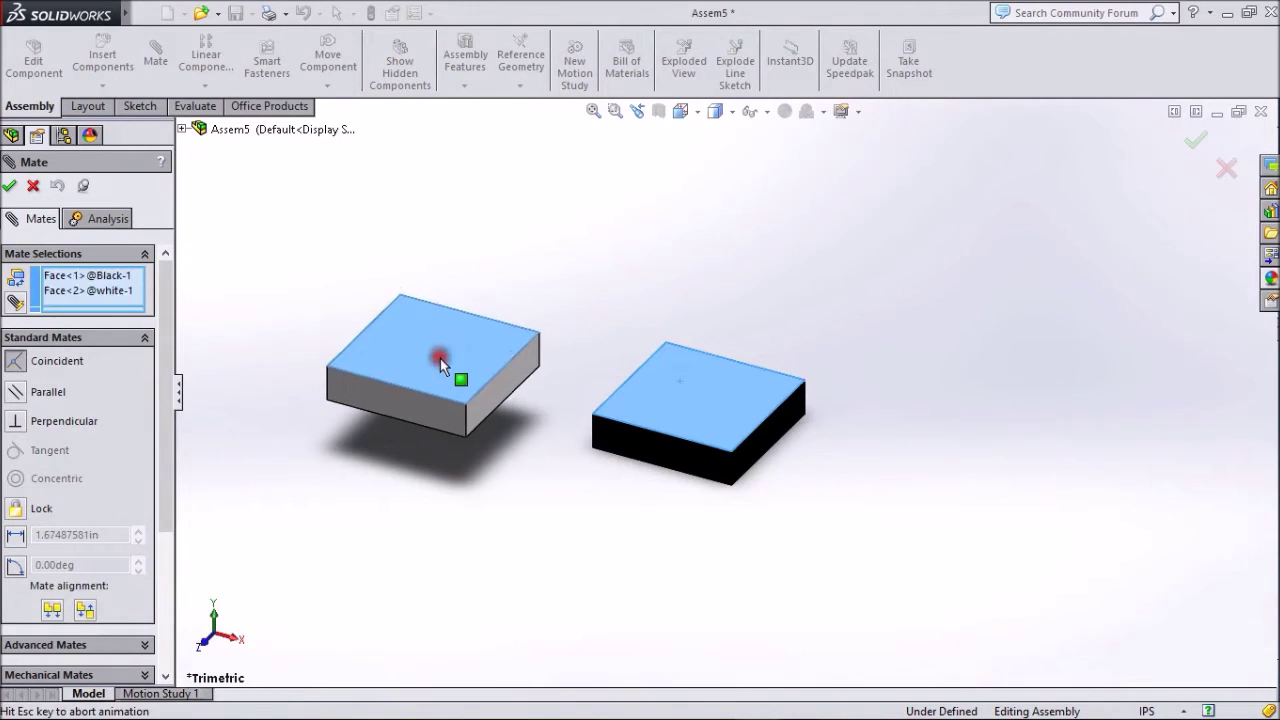
left_click(9, 185)
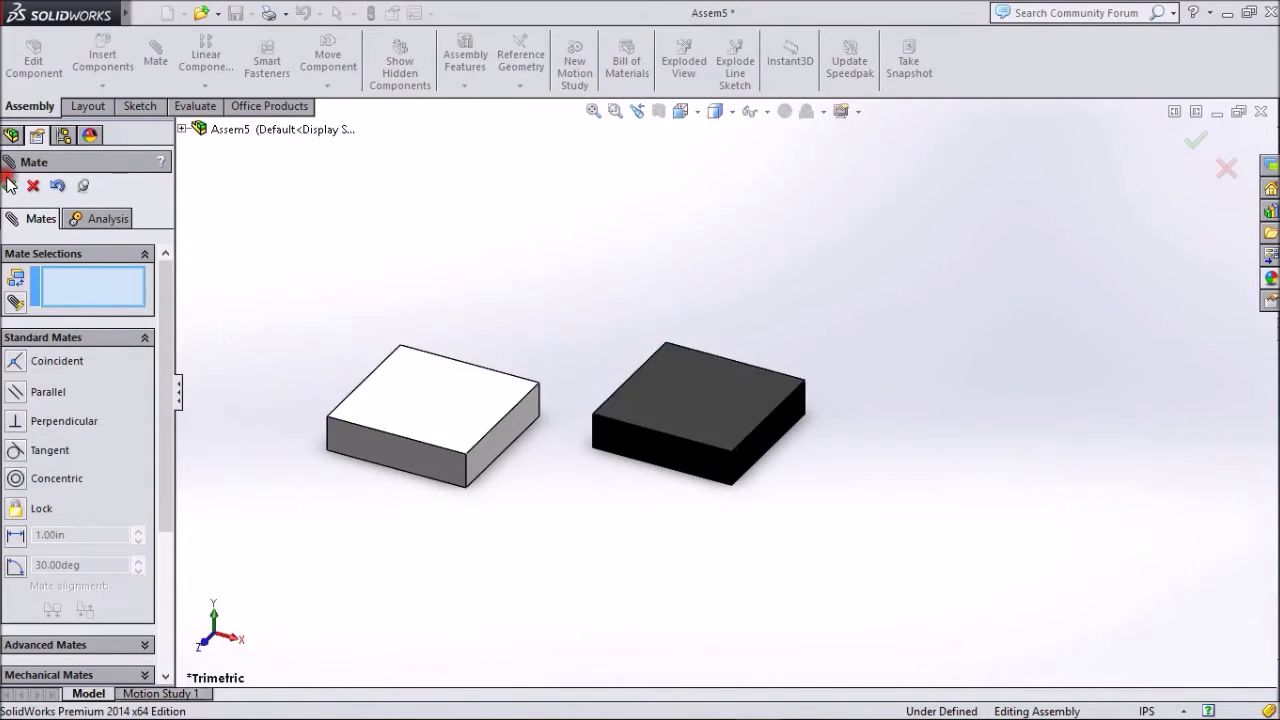
left_click(657, 455)
left_click(441, 469)
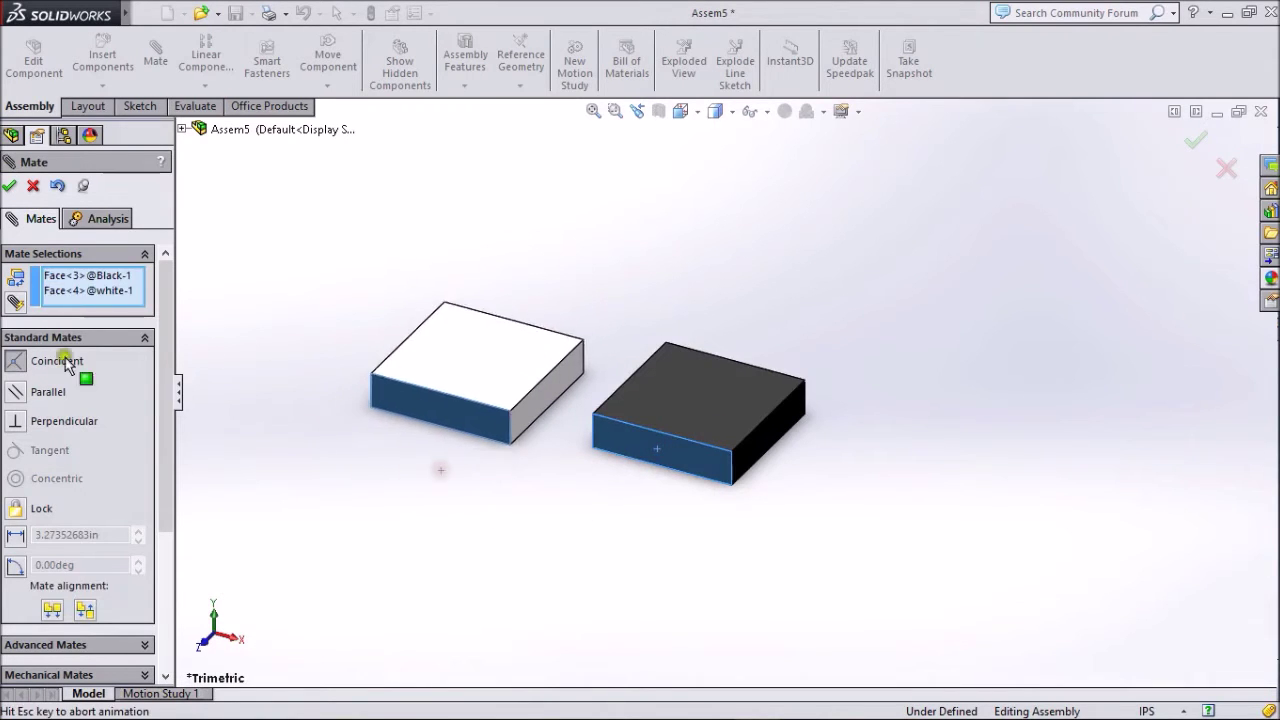
left_click(9, 186)
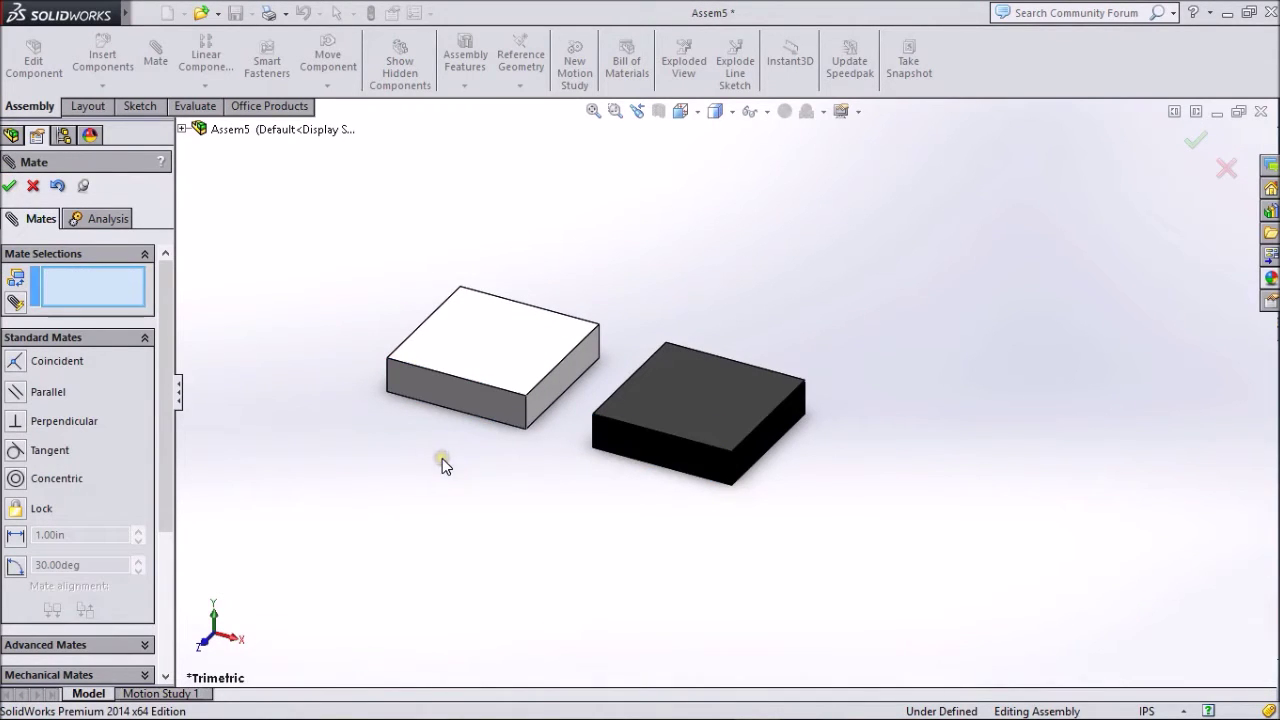
Mate the black and white blocks' adjoining side faces so they touch.
mouse_move(442, 457)
middle_mouse_down()
mouse_move(557, 543)
mouse_move(591, 477)
middle_mouse_up()
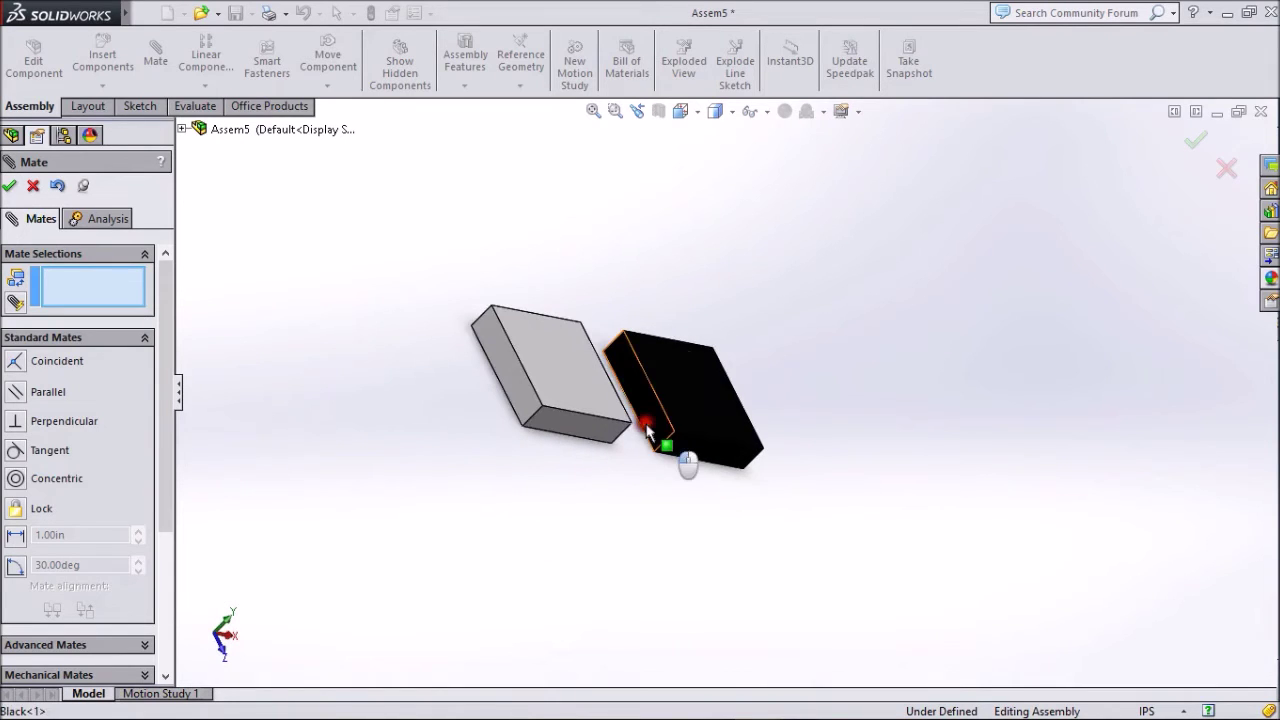
left_click(672, 452)
mouse_move(686, 517)
middle_mouse_down()
mouse_move(592, 505)
mouse_move(614, 490)
middle_mouse_up()
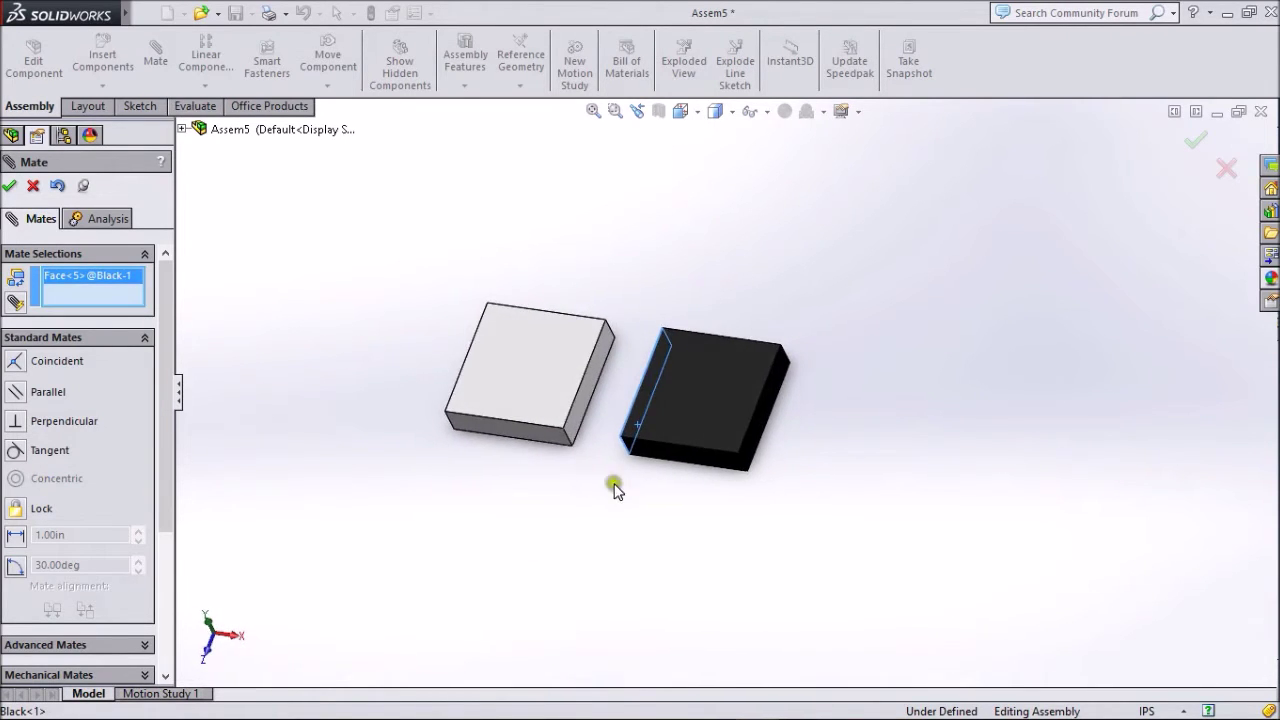
left_click(581, 410)
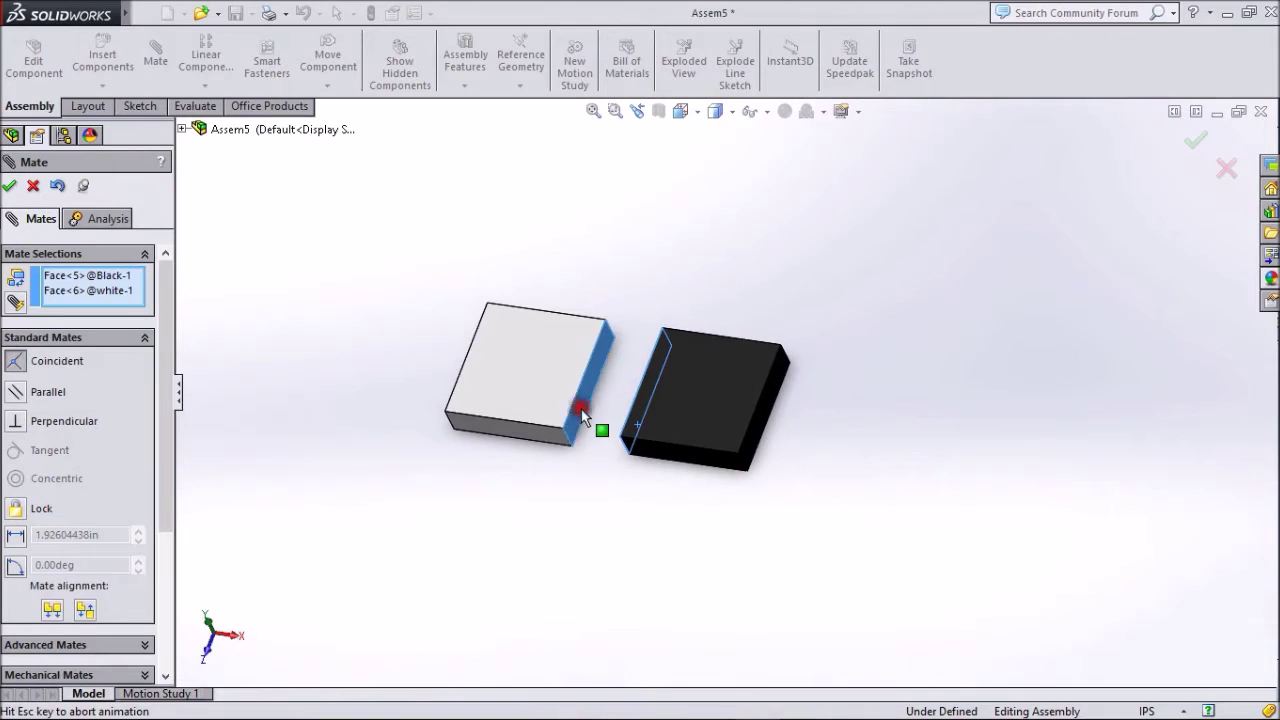
left_click(11, 190)
left_click(11, 188)
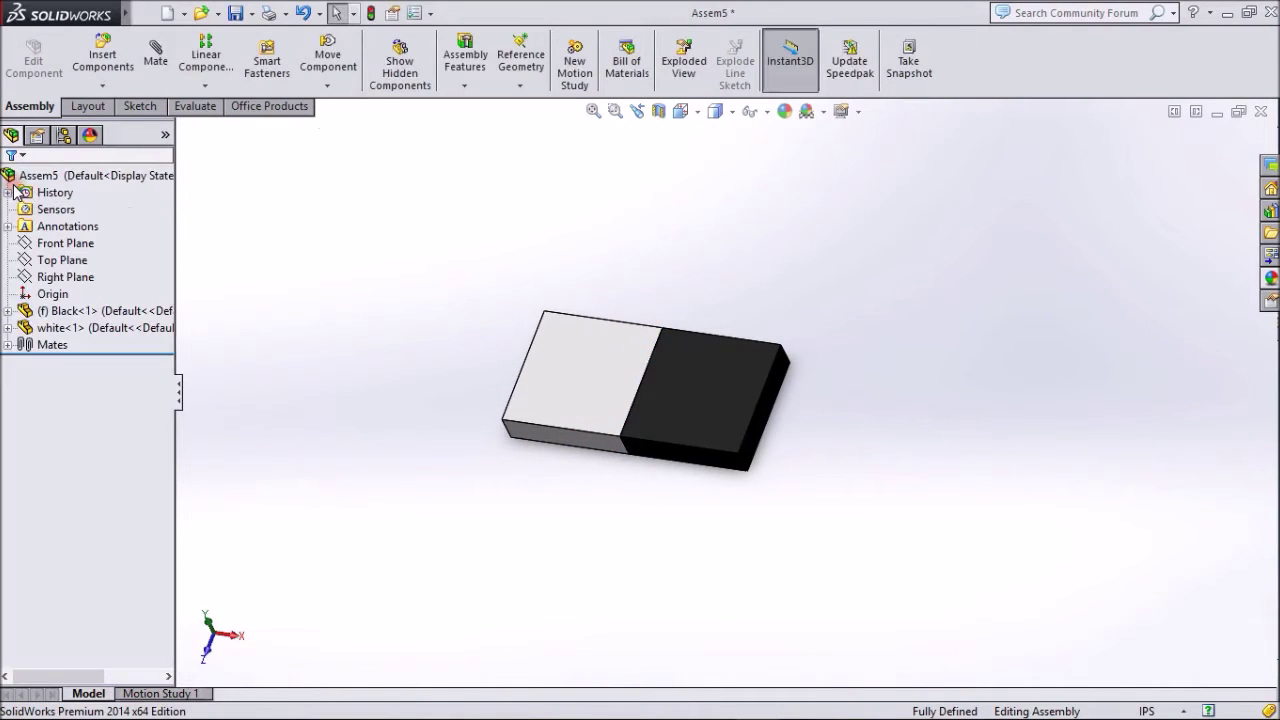
mouse_move(714, 563)
middle_mouse_down()
mouse_move(717, 507)
mouse_move(877, 511)
mouse_move(794, 566)
mouse_move(731, 434)
mouse_move(856, 373)
mouse_move(909, 491)
mouse_move(903, 563)
mouse_move(851, 563)
mouse_move(863, 589)
mouse_move(886, 594)
middle_mouse_up()
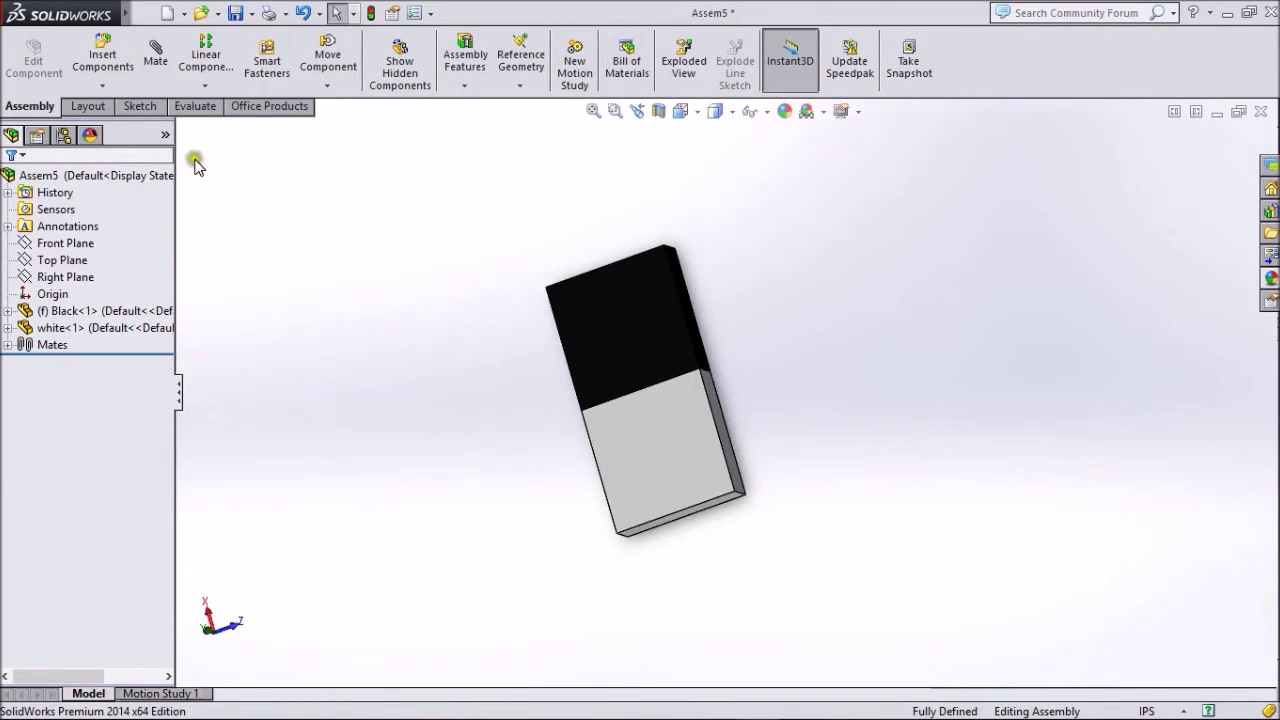
left_click(118, 88)
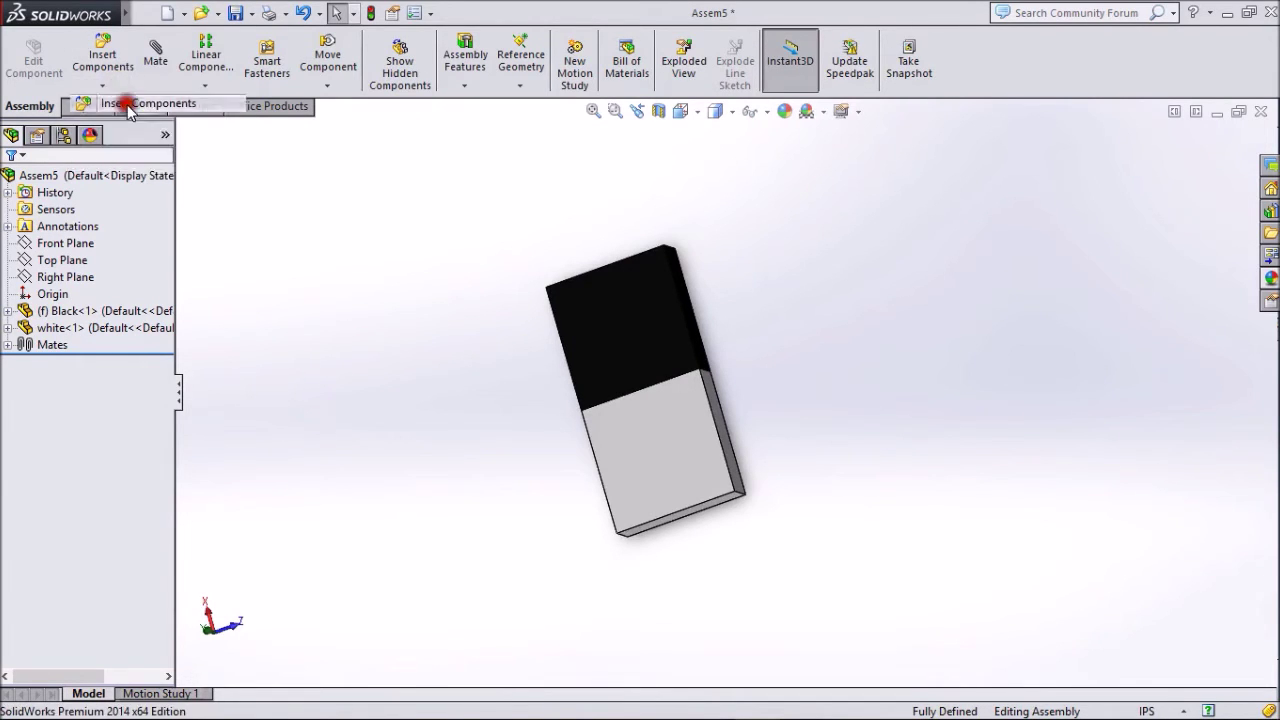
Insert another copy of the Black part and place it beside the mated pair.
left_click(93, 517)
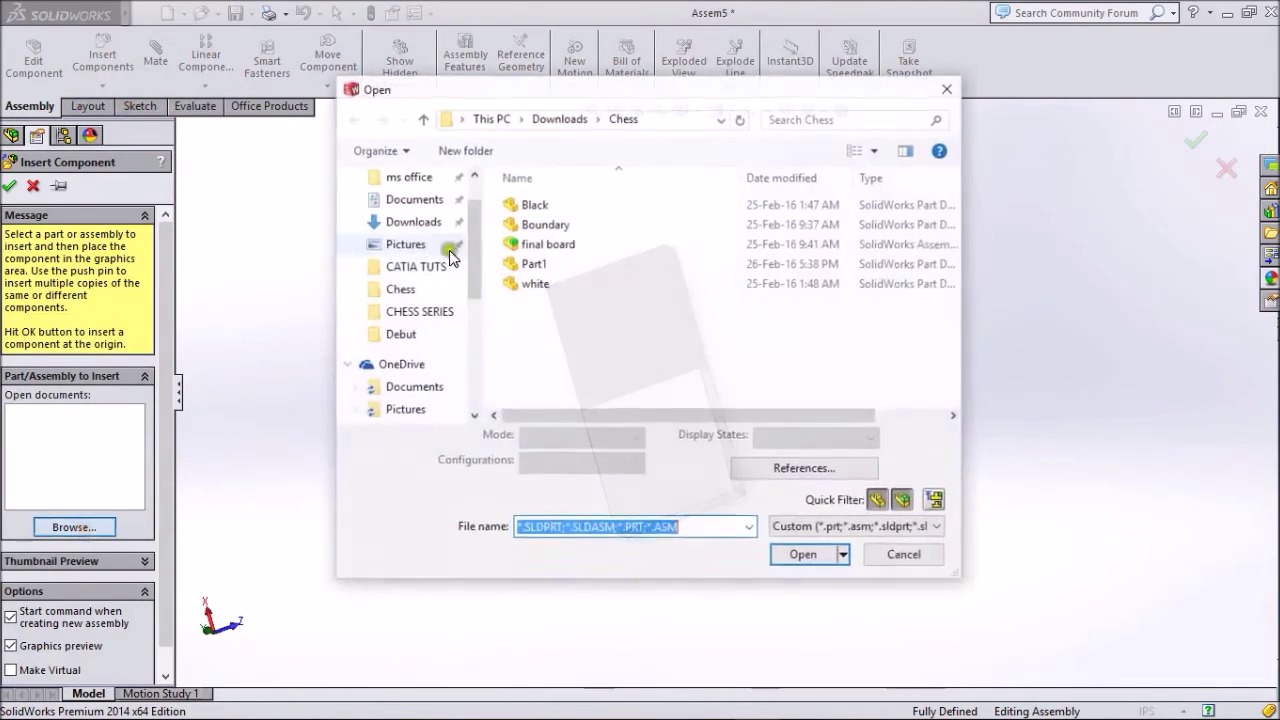
left_click(545, 205)
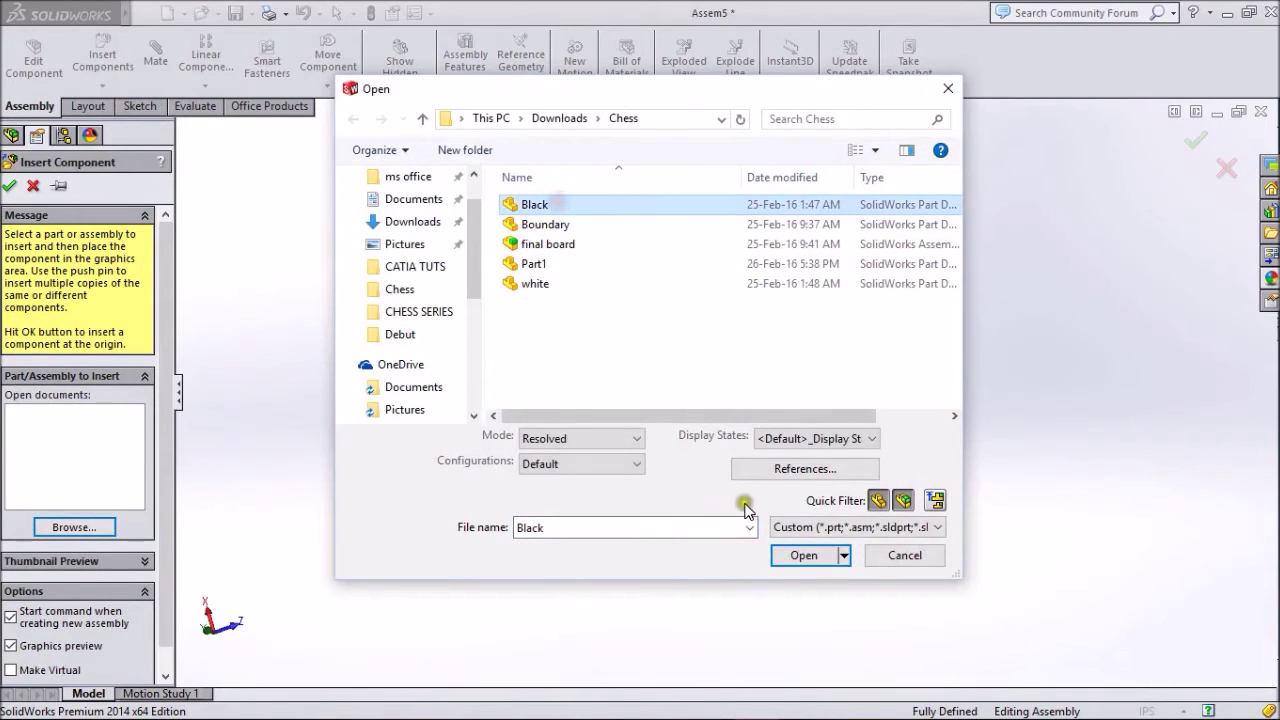
left_click(803, 556)
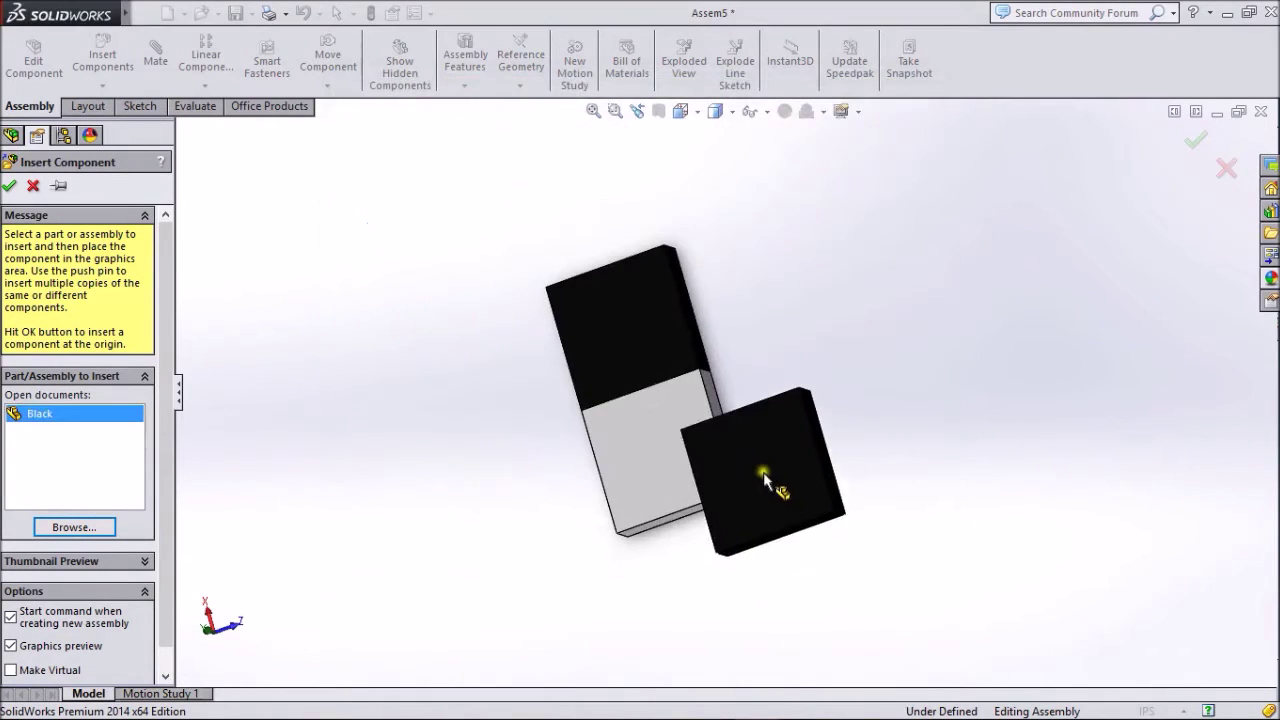
left_click(839, 408)
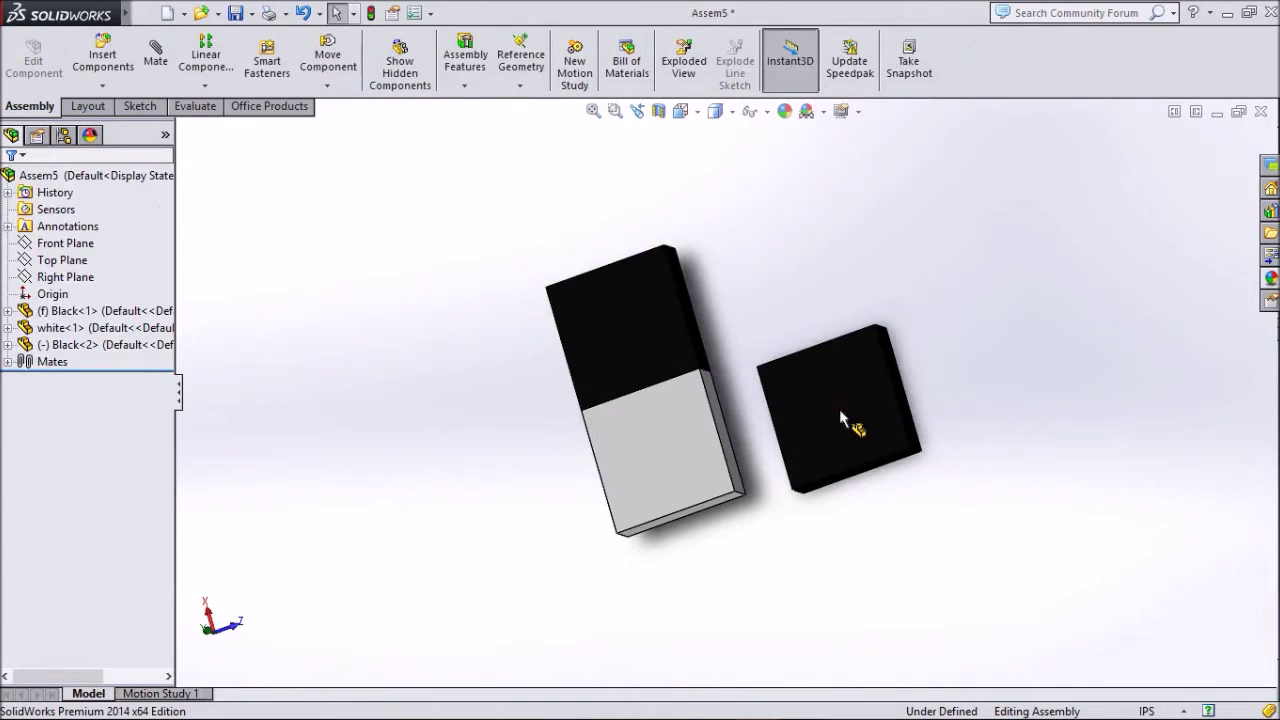
middle_click_drag(948, 356, 940, 245)
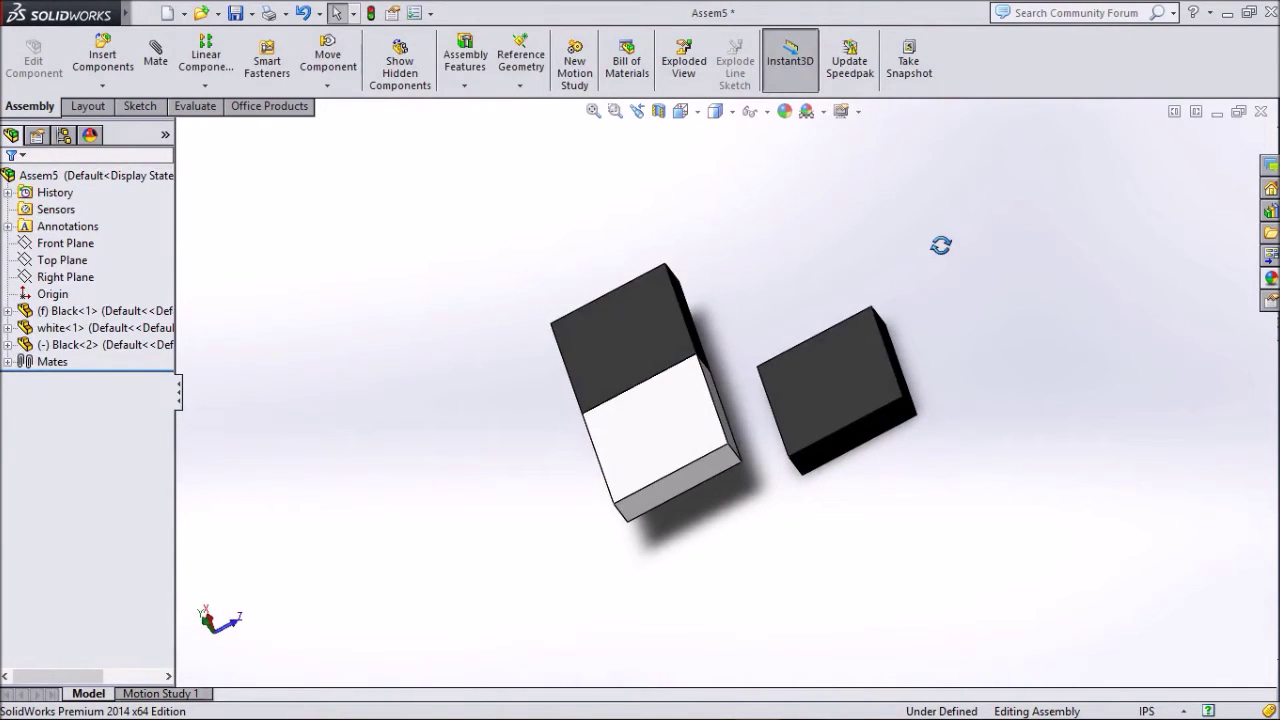
left_click(155, 52)
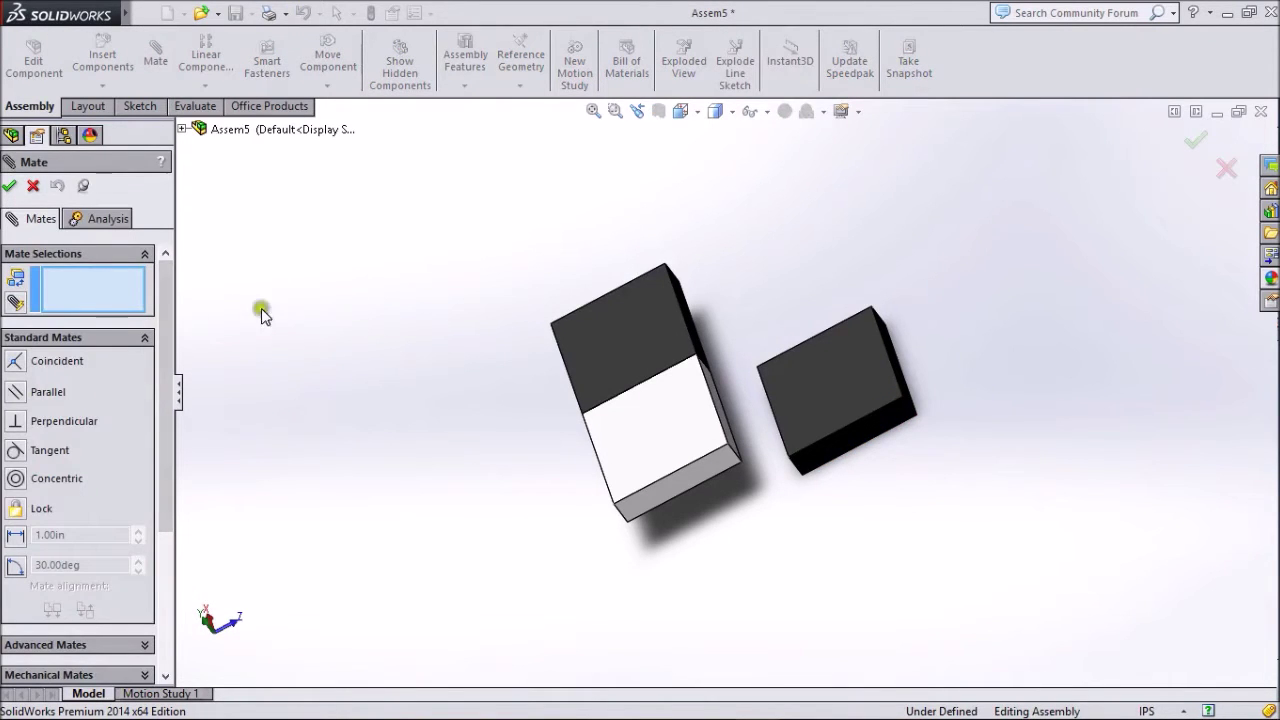
Mate the second black block's top and bottom faces flush with the white block's.
left_click(809, 392)
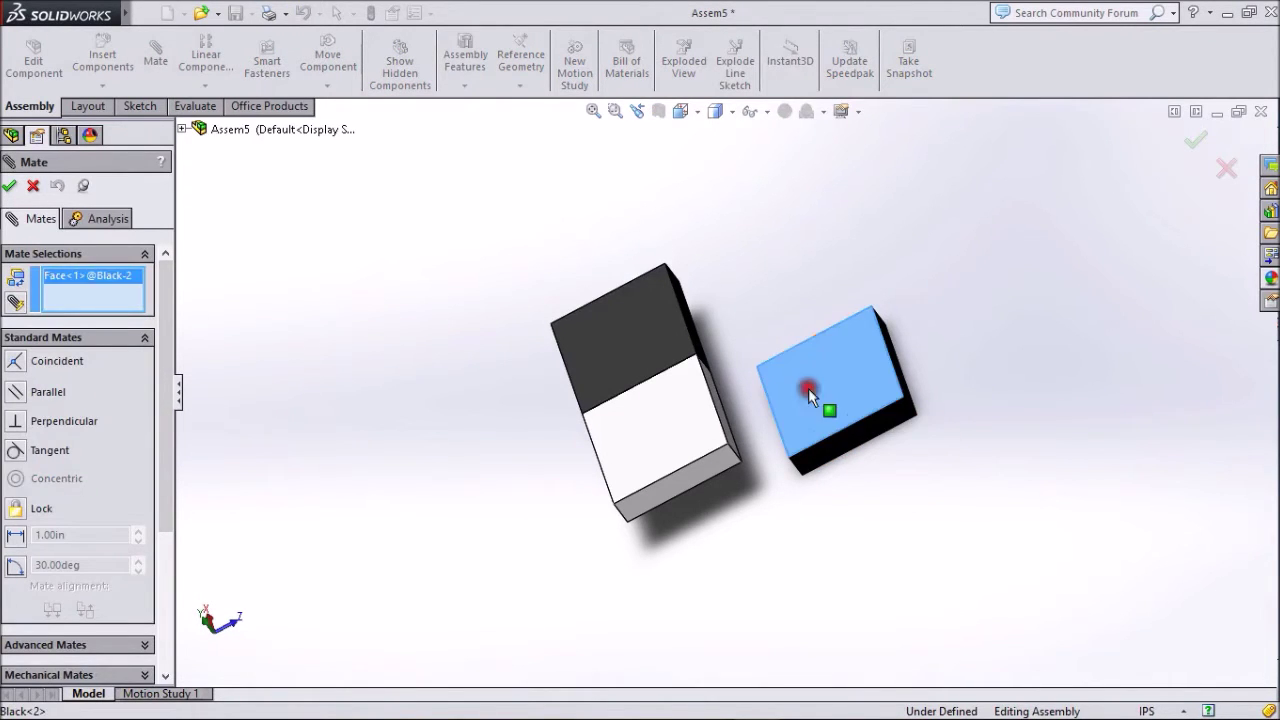
left_click(668, 428)
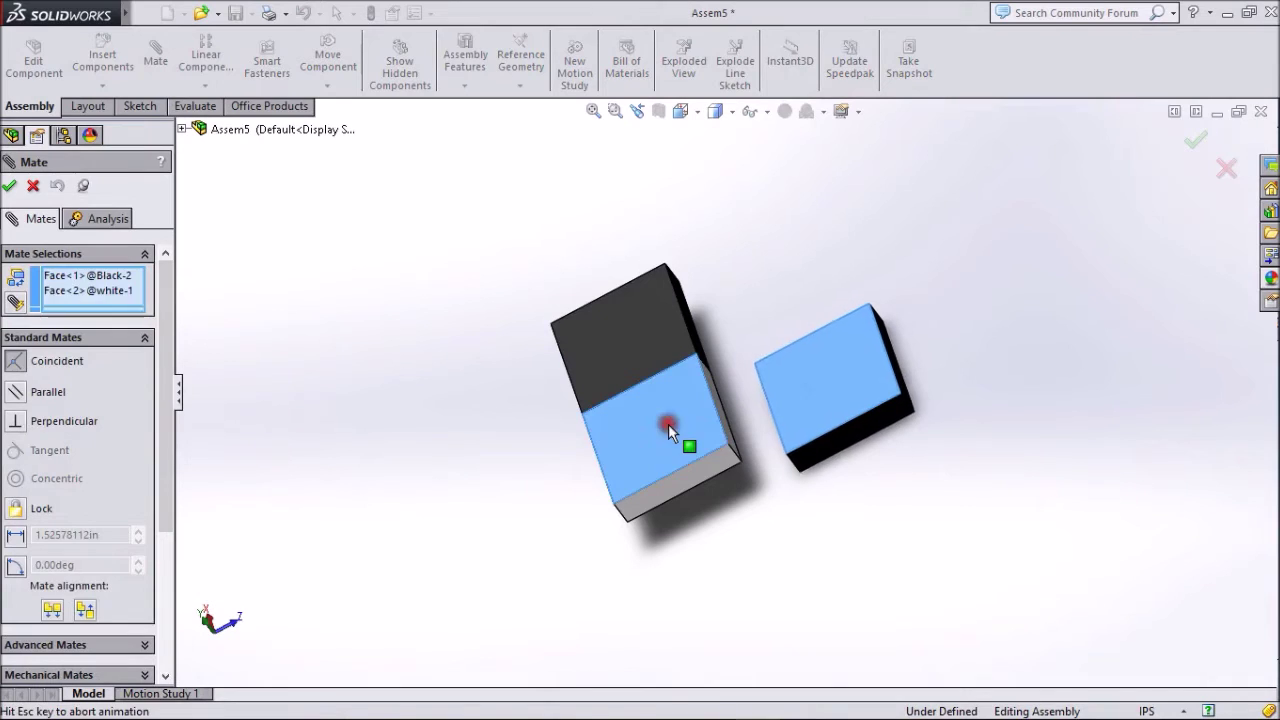
left_click(10, 188)
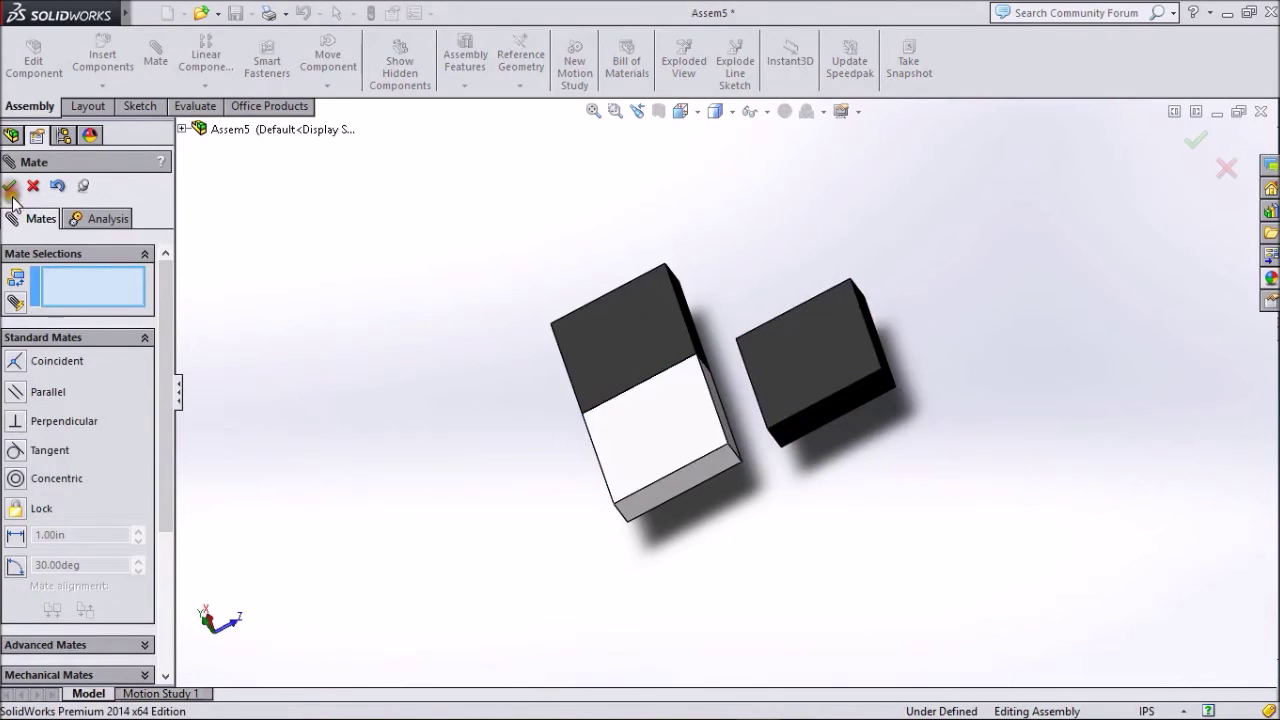
left_click(814, 423)
left_click(718, 462)
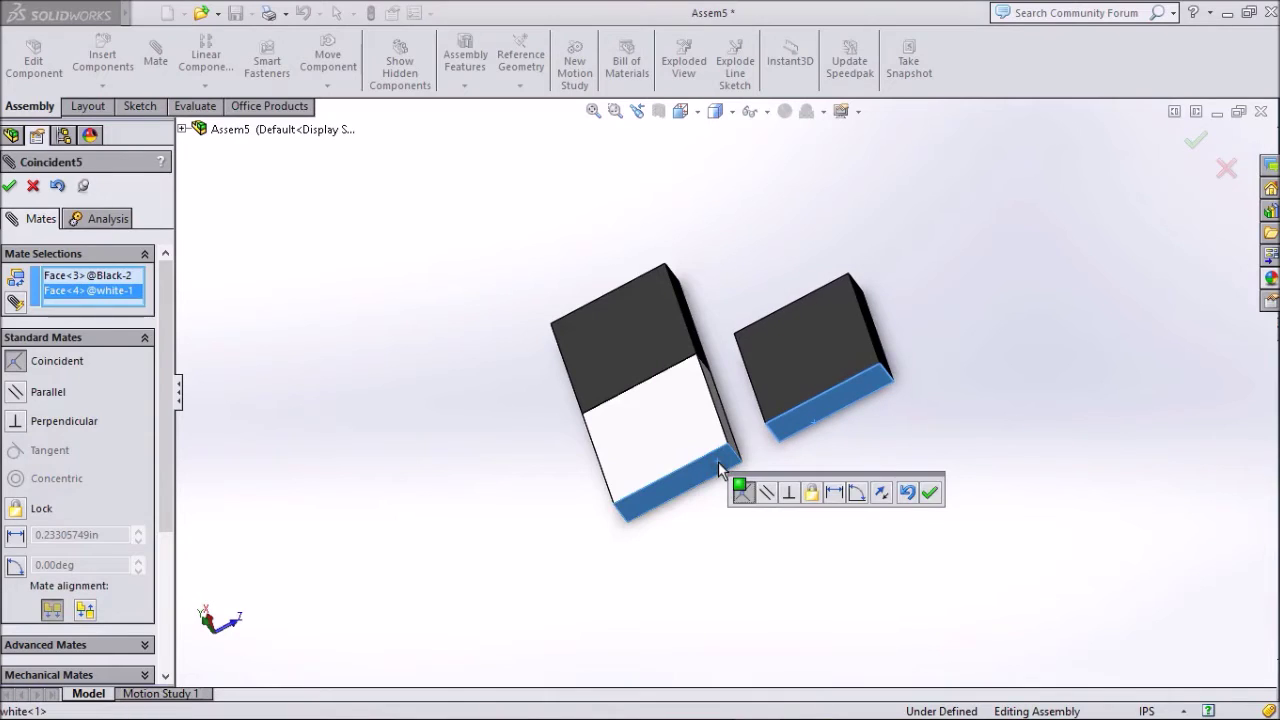
left_click(190, 300)
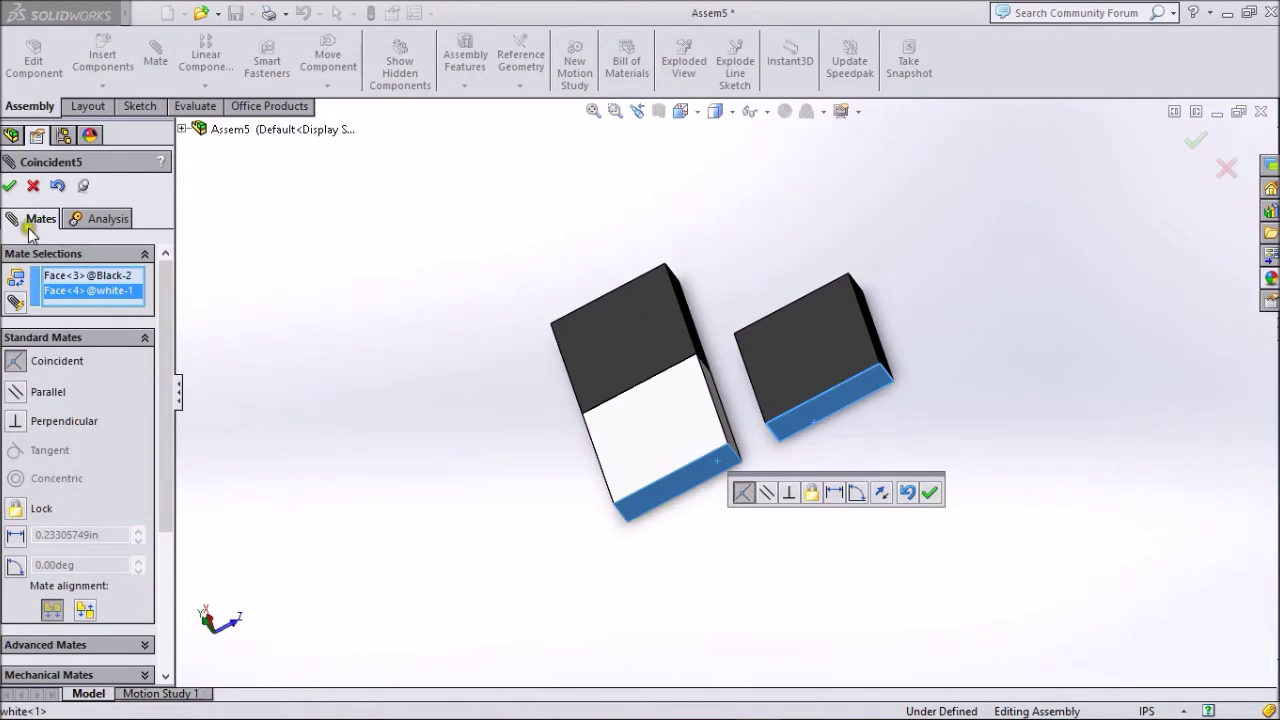
left_click(9, 186)
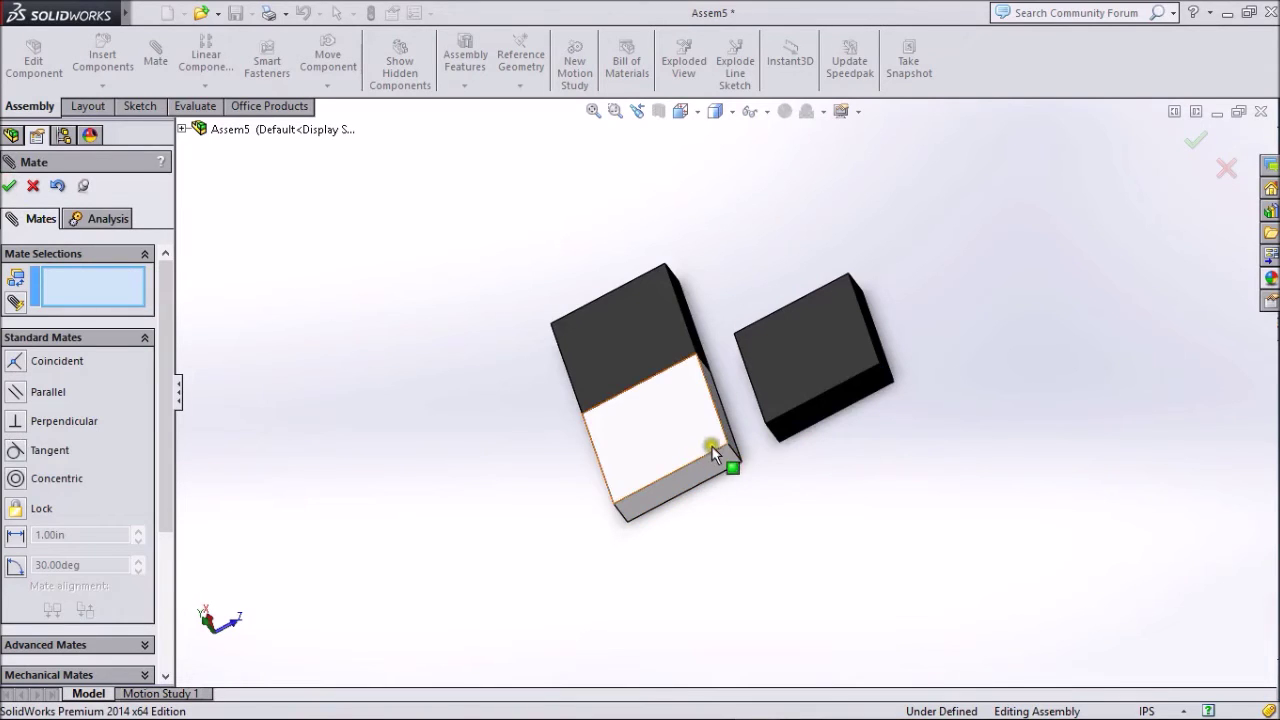
Mate the white block's side face against the second black block's side.
key("ctrl+7")
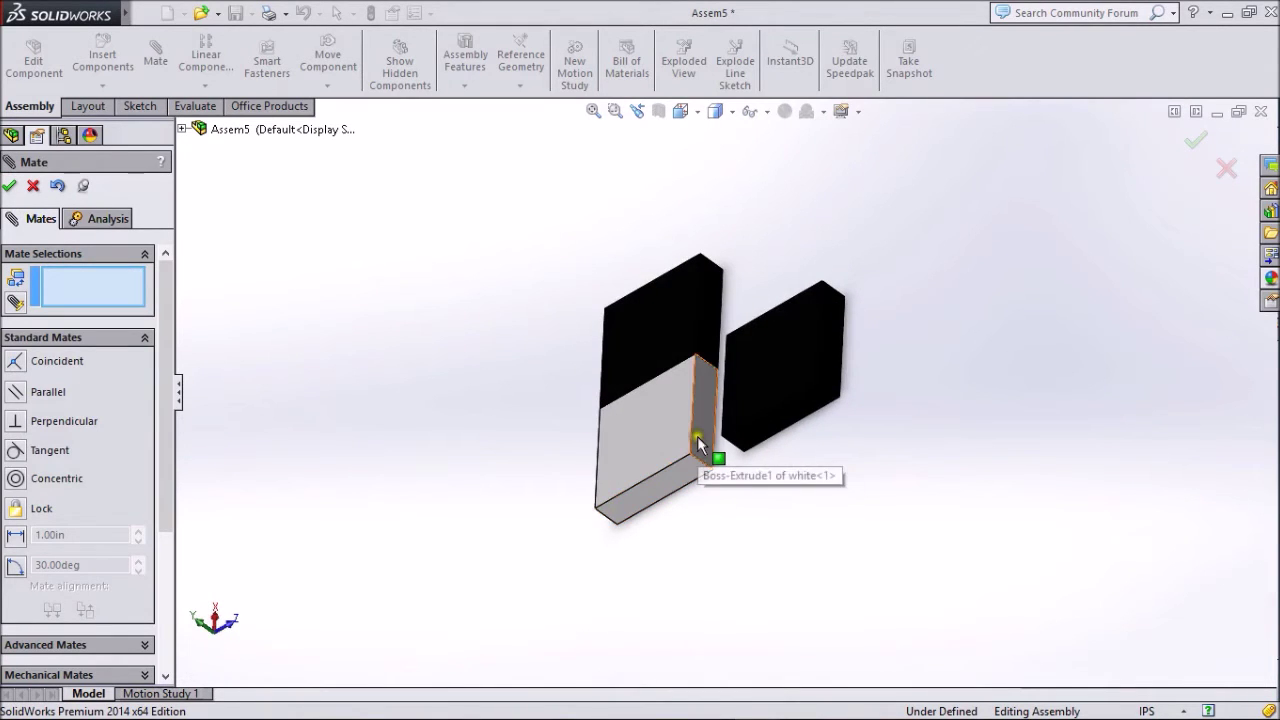
left_click(697, 436)
middle_click_drag(757, 493, 886, 474)
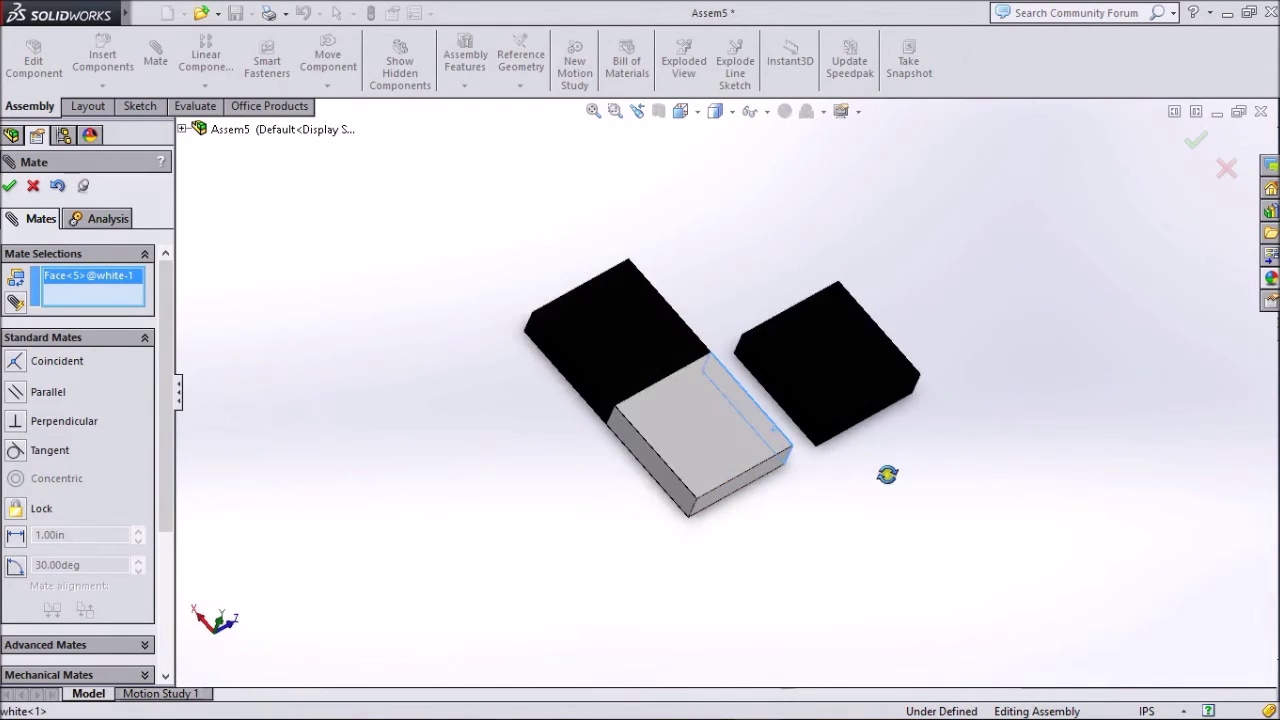
left_click(799, 425)
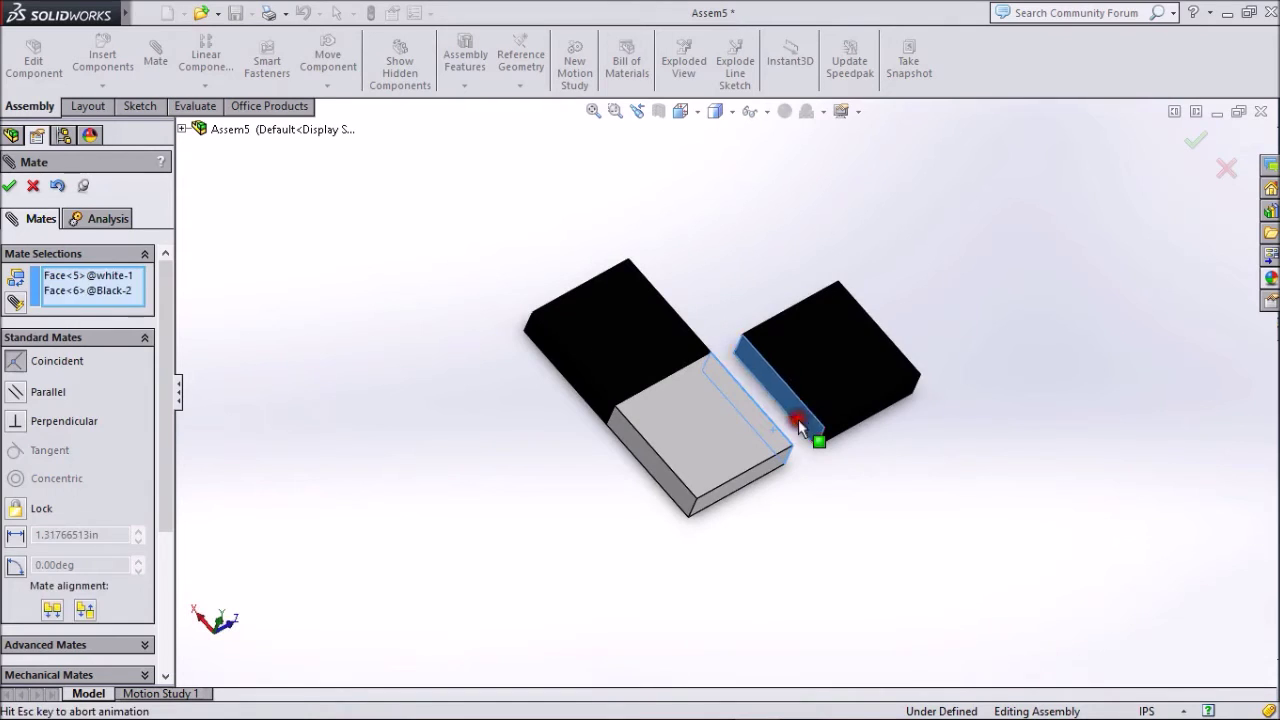
left_click(9, 186)
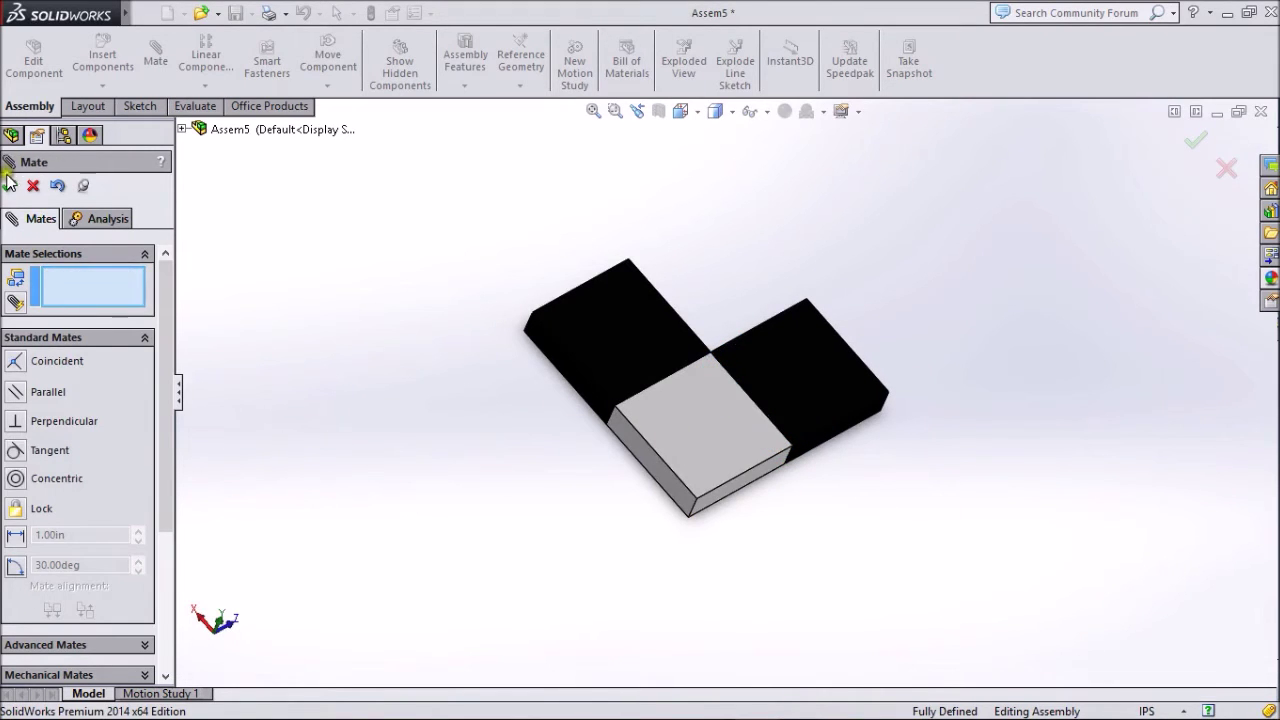
left_click(9, 183)
Orbit the assembly, then set the Top view orientation to look down on the L-shape.
mouse_move(1088, 457)
middle_mouse_down()
mouse_move(999, 452)
mouse_move(980, 543)
middle_mouse_up()
middle_click_drag(1008, 486, 972, 440)
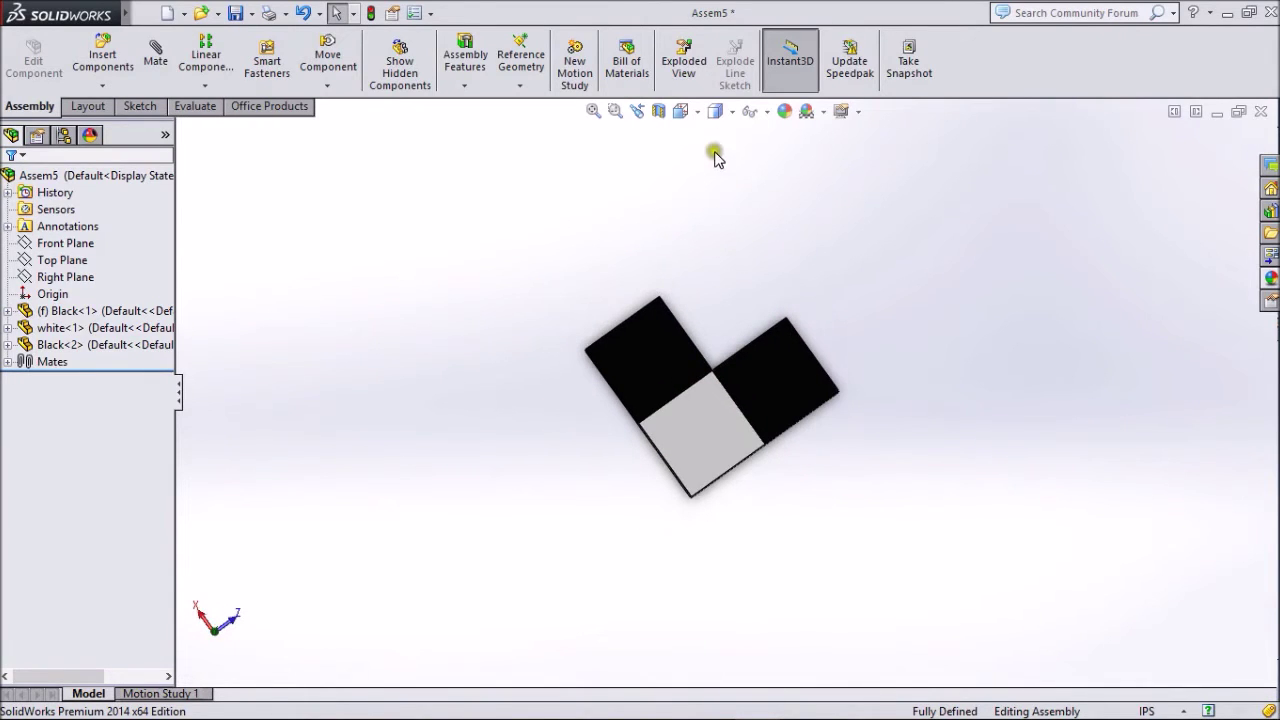
left_click(681, 111)
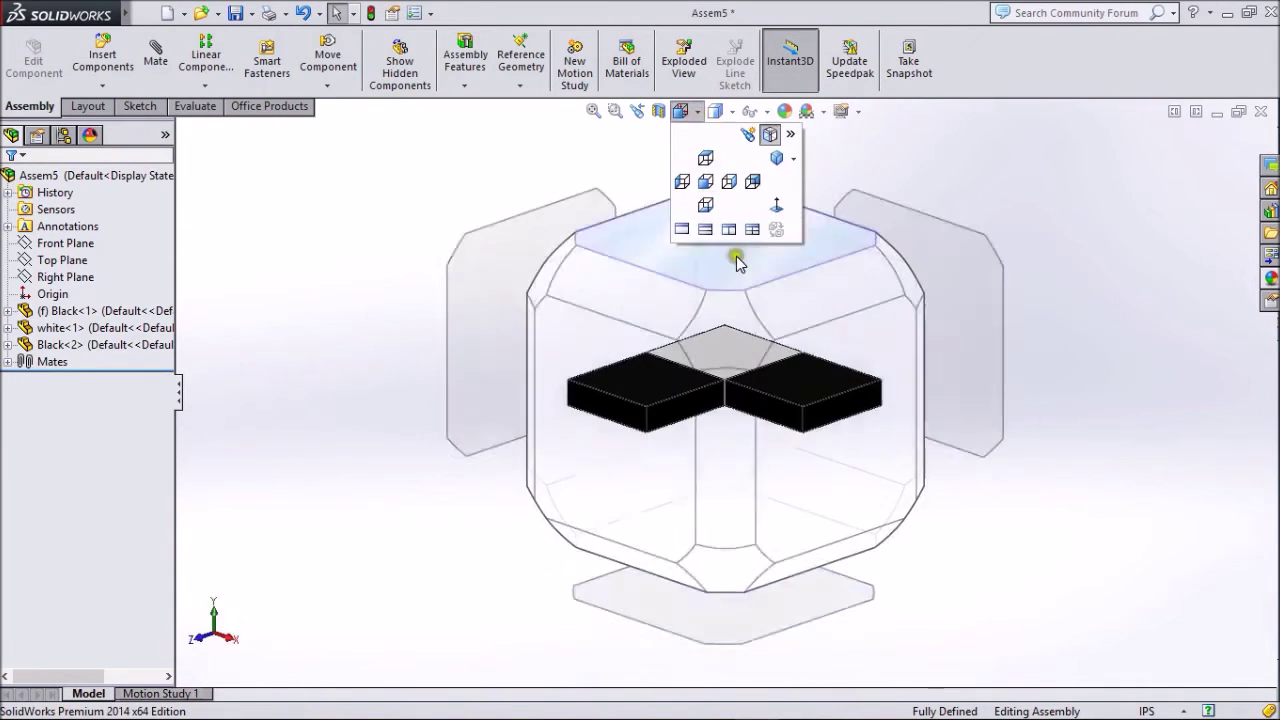
left_click(735, 283)
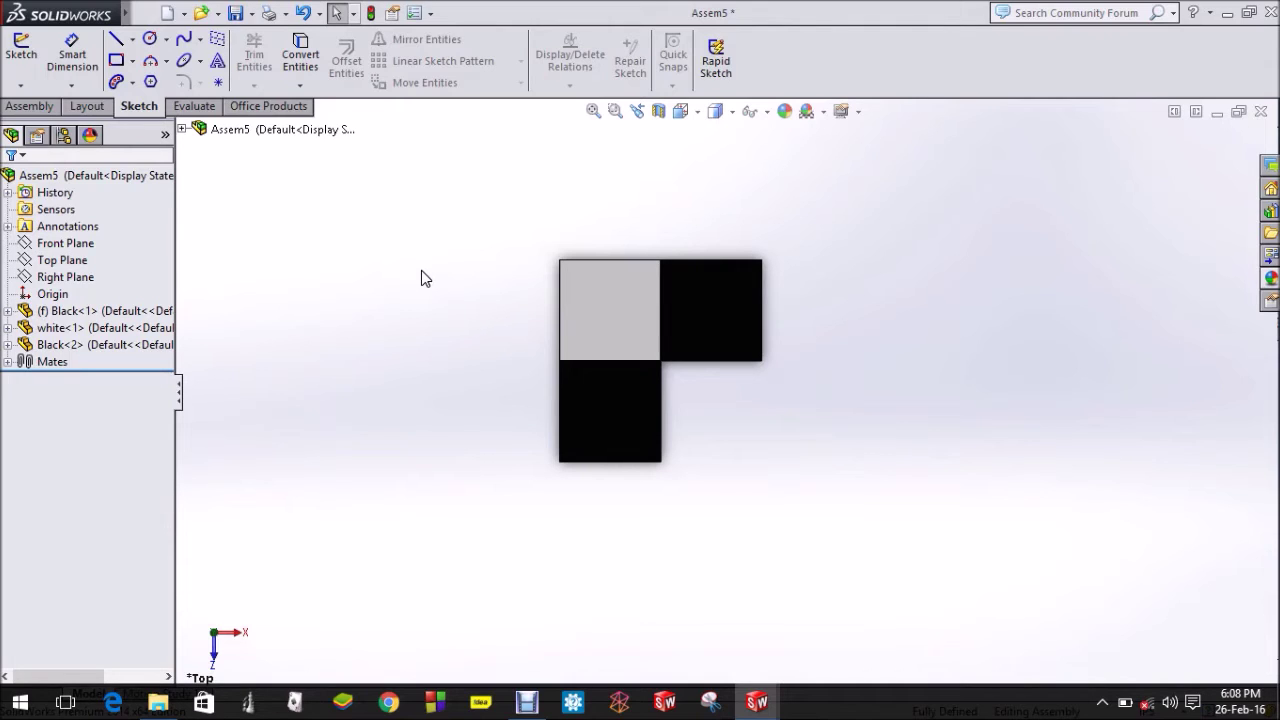
left_click(400, 281)
left_click(24, 108)
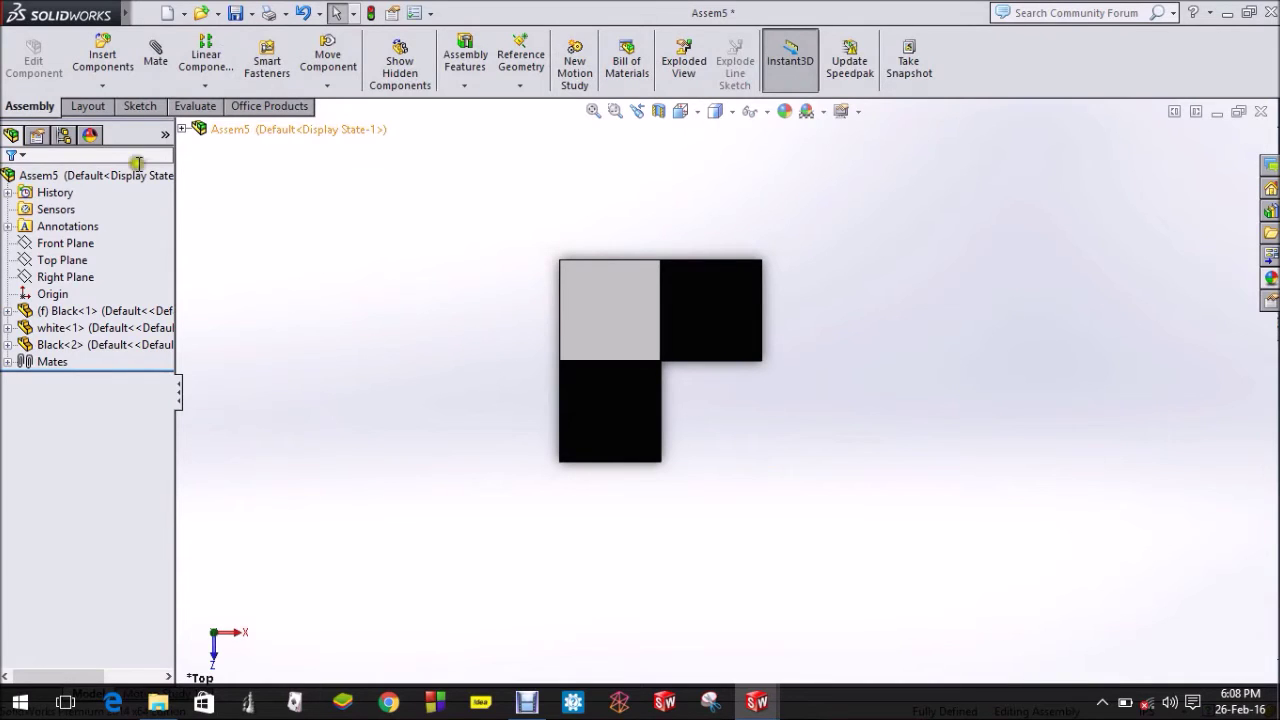
left_click(139, 107)
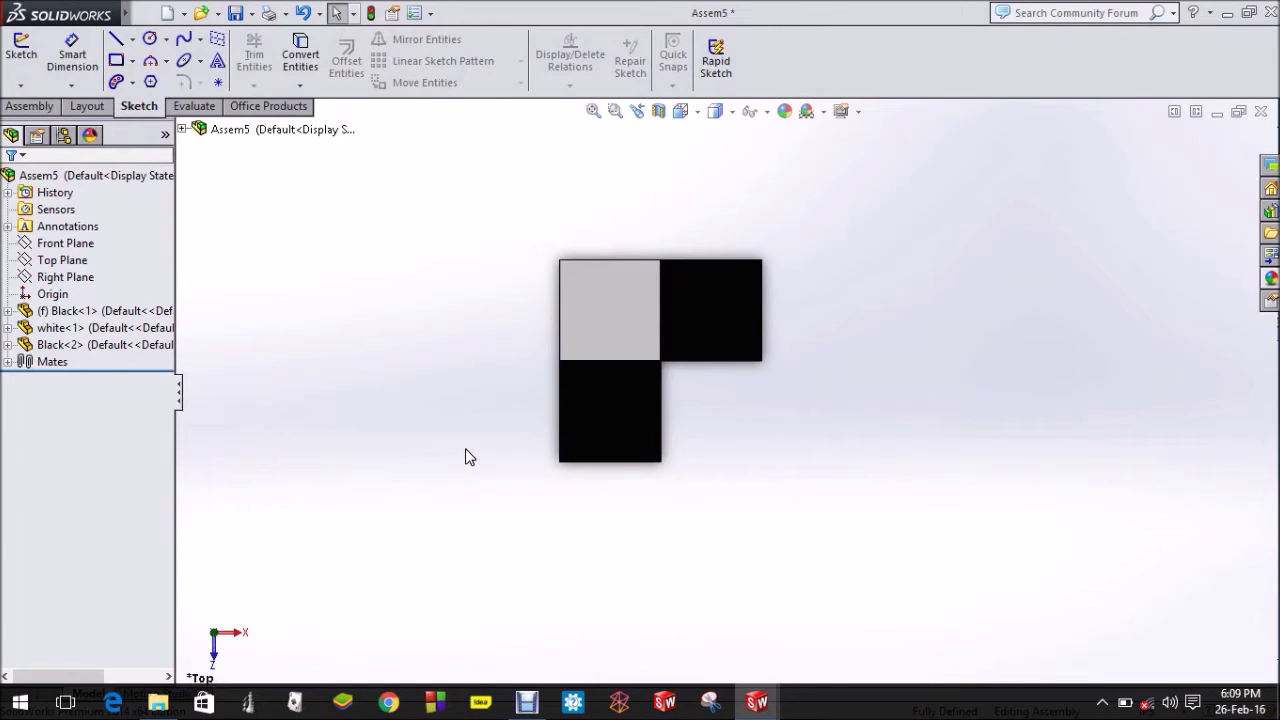
Start a Top Plane sketch and draw a horizontal centerline from the board's top-left corner.
right_click(60, 262)
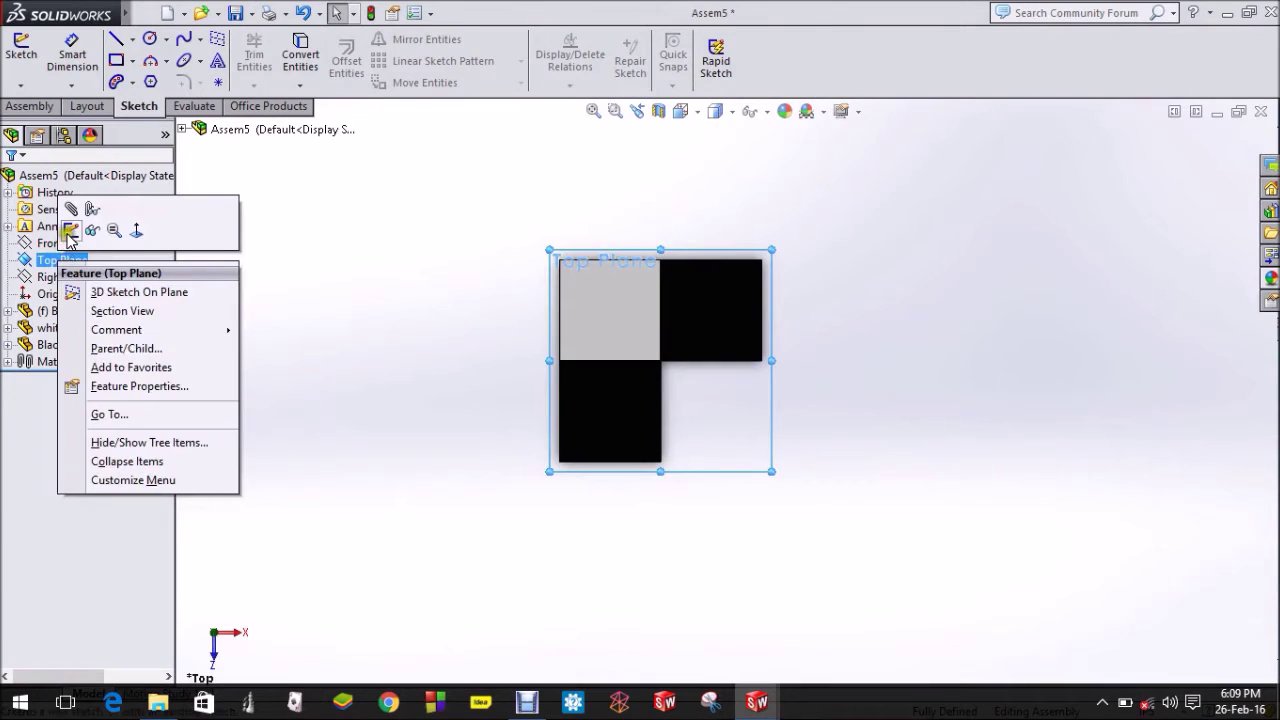
left_click(70, 230)
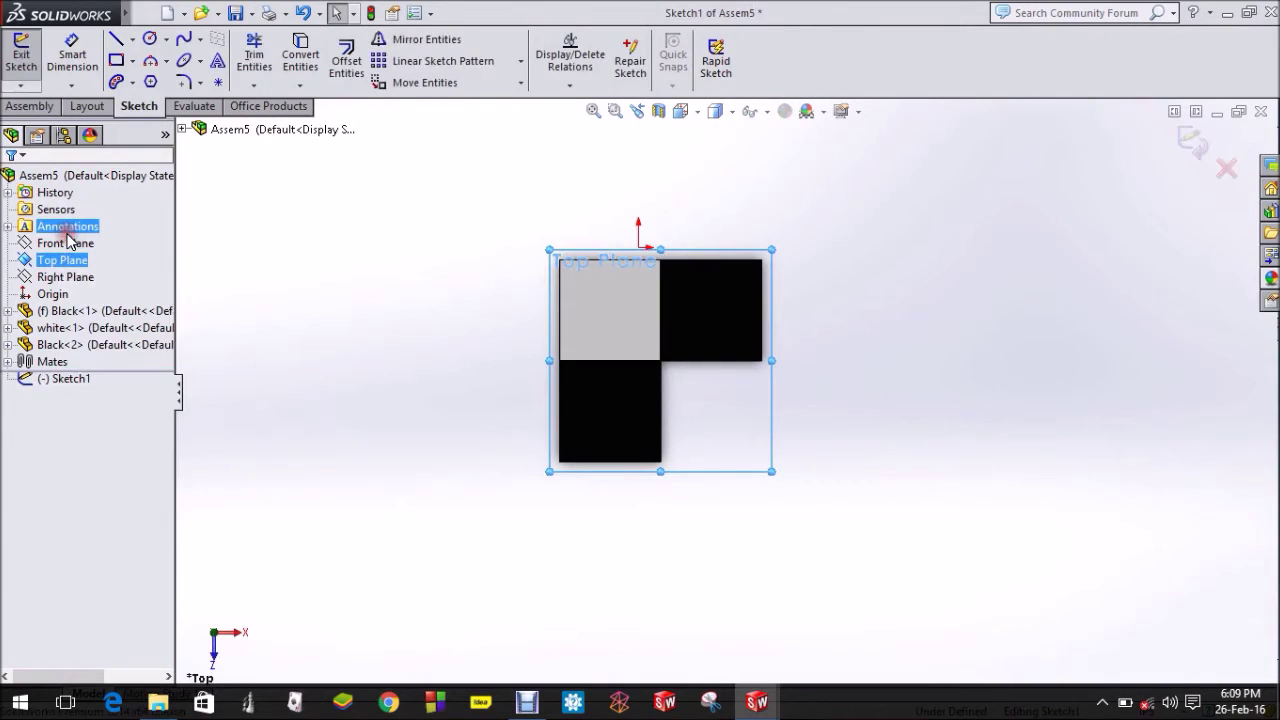
left_click(131, 38)
left_click(150, 82)
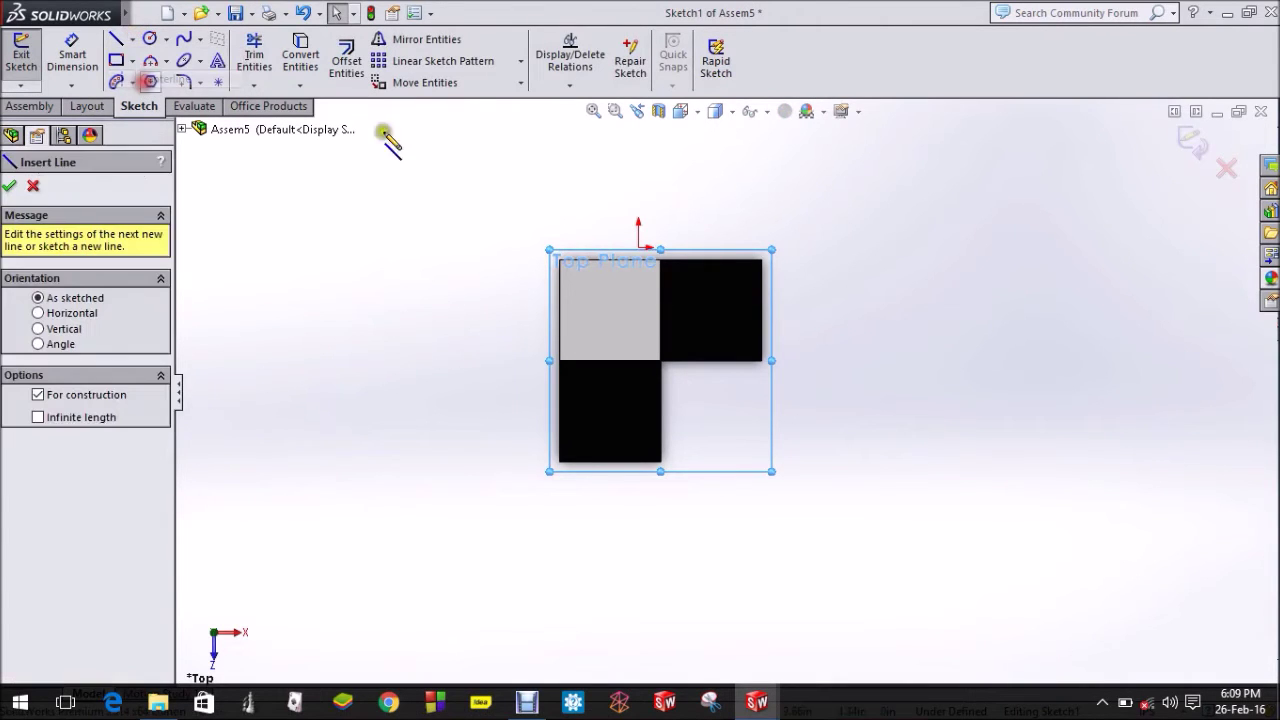
left_click(558, 260)
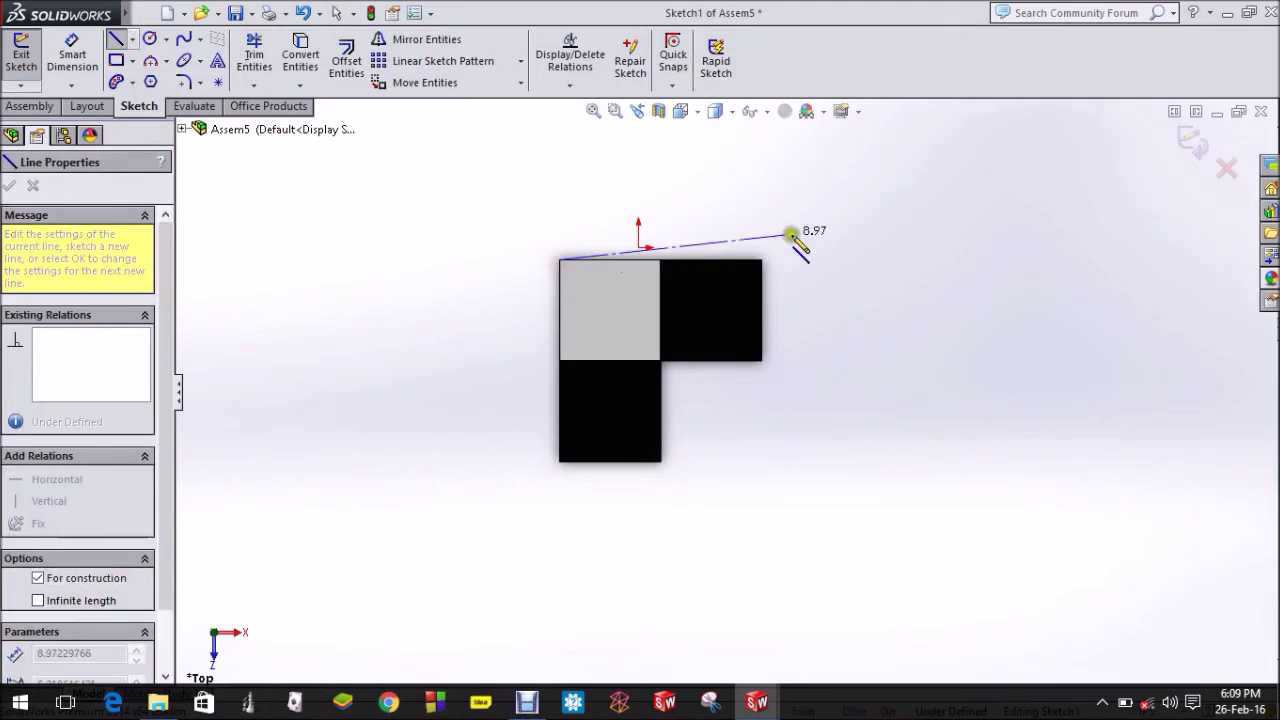
left_click(962, 260)
key("Escape")
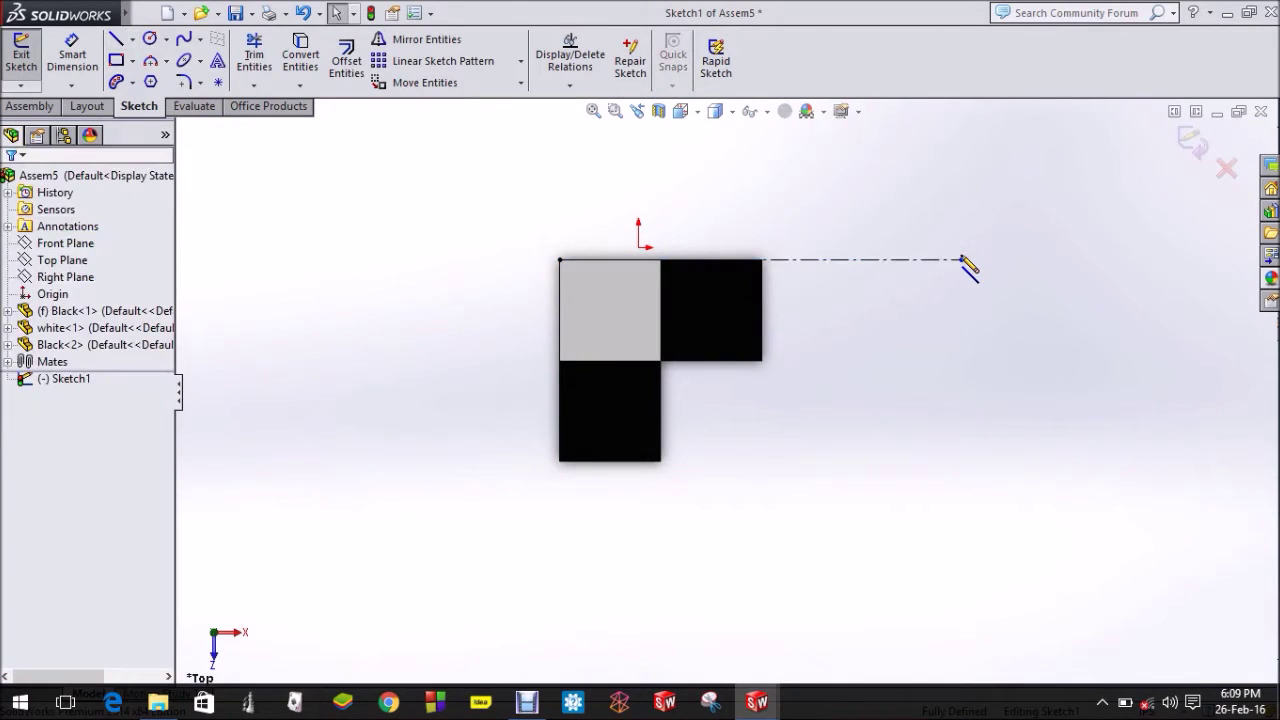
Draw a vertical centerline down from the same corner and exit the sketch.
left_click(131, 39)
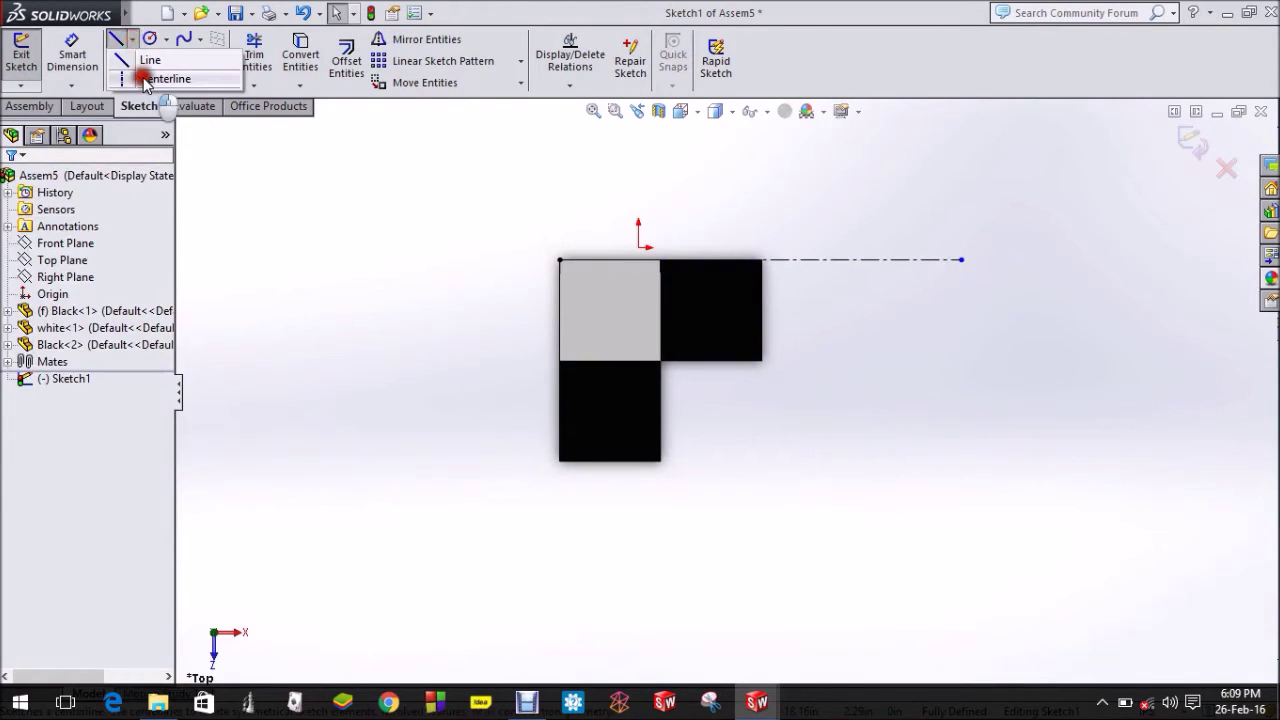
left_click(145, 78)
left_click(559, 261)
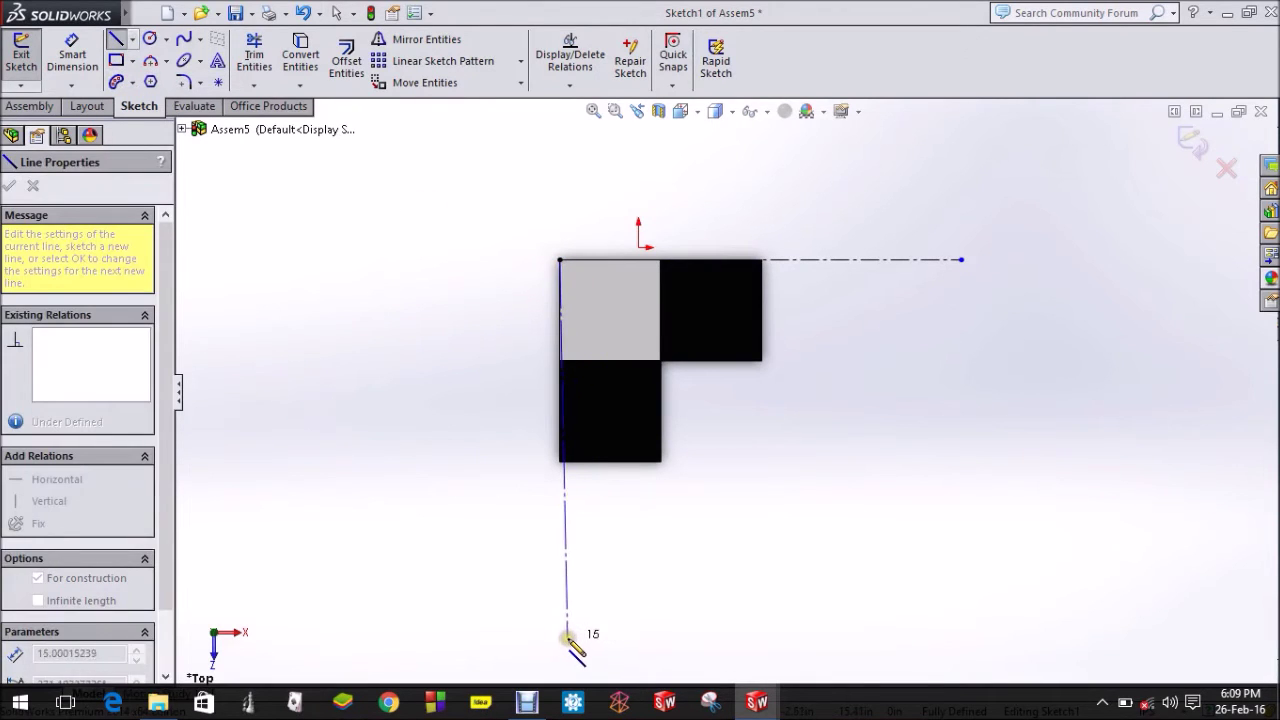
left_click(558, 640)
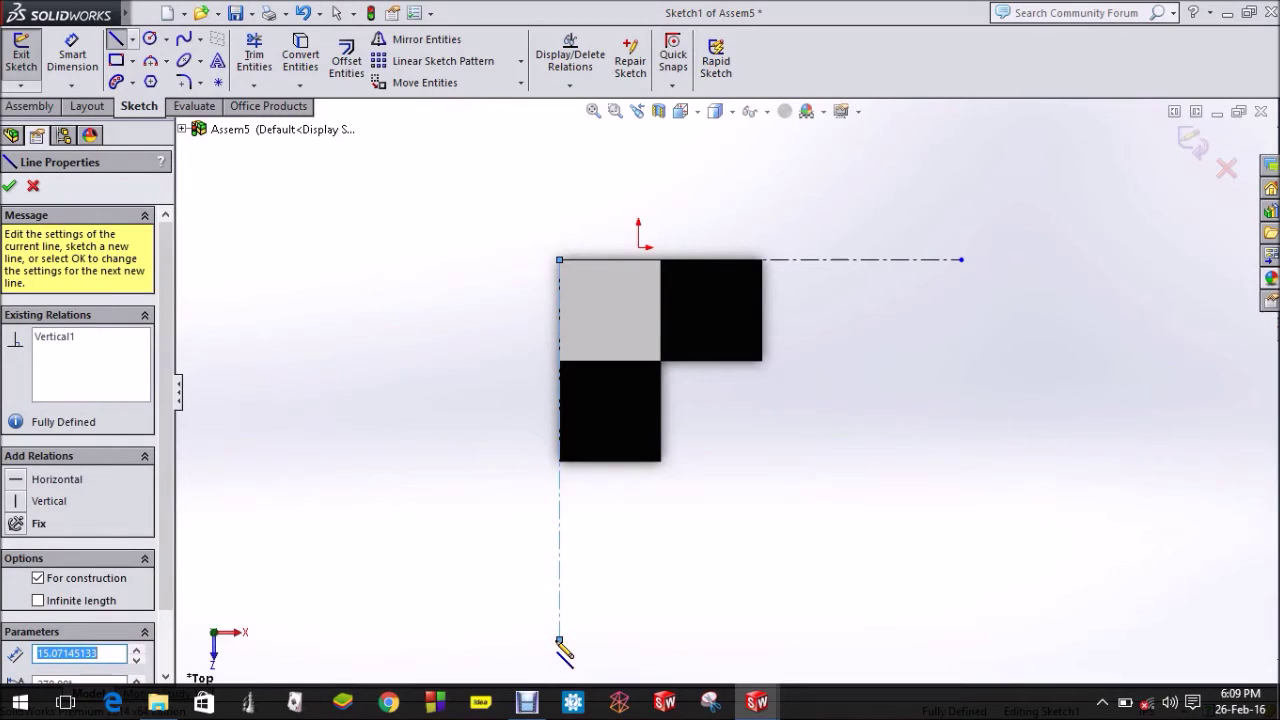
key("Escape")
left_click(20, 55)
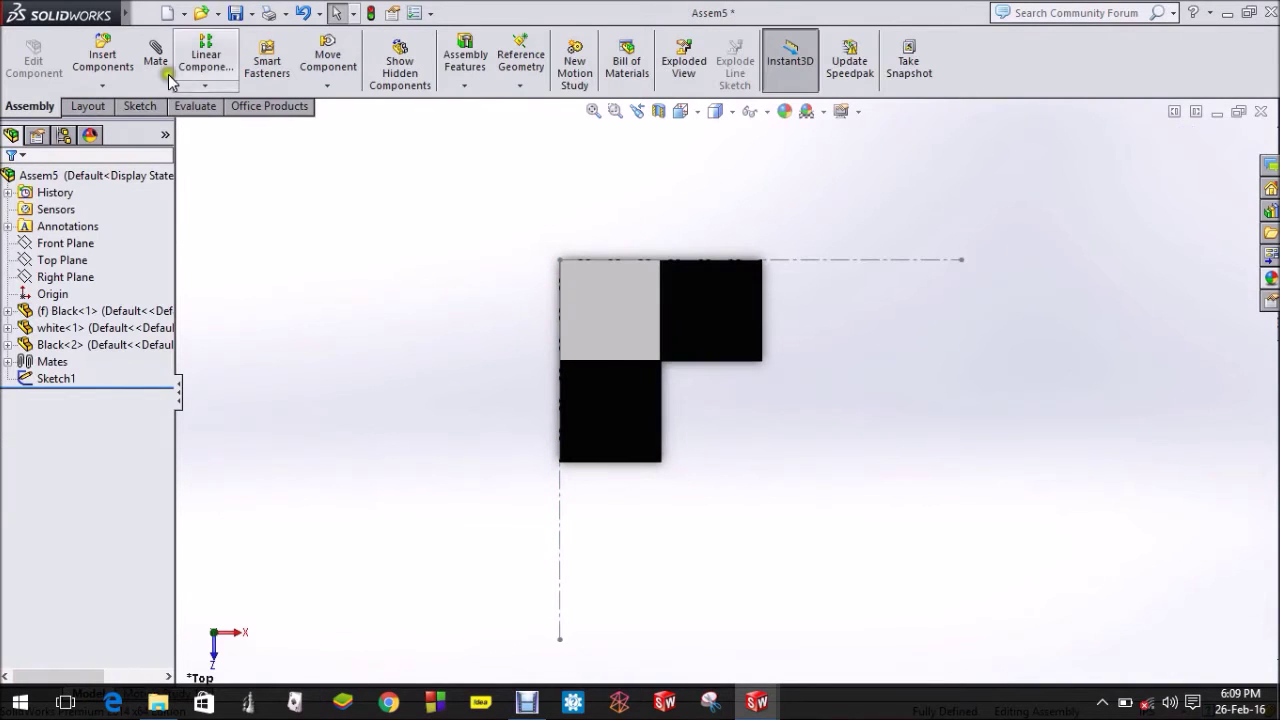
Start a linear component pattern along both centerlines, with Direction 1 spacing 4 in and 8 instances.
left_click(217, 86)
left_click(228, 108)
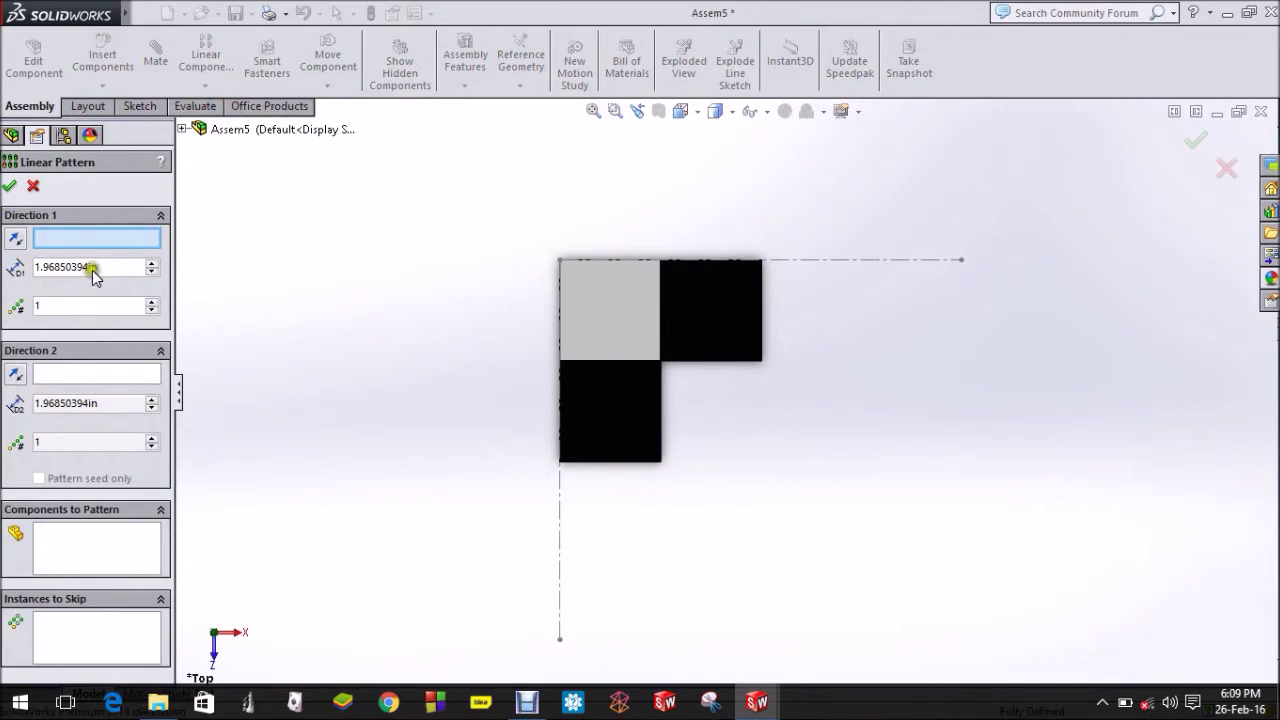
left_click(870, 262)
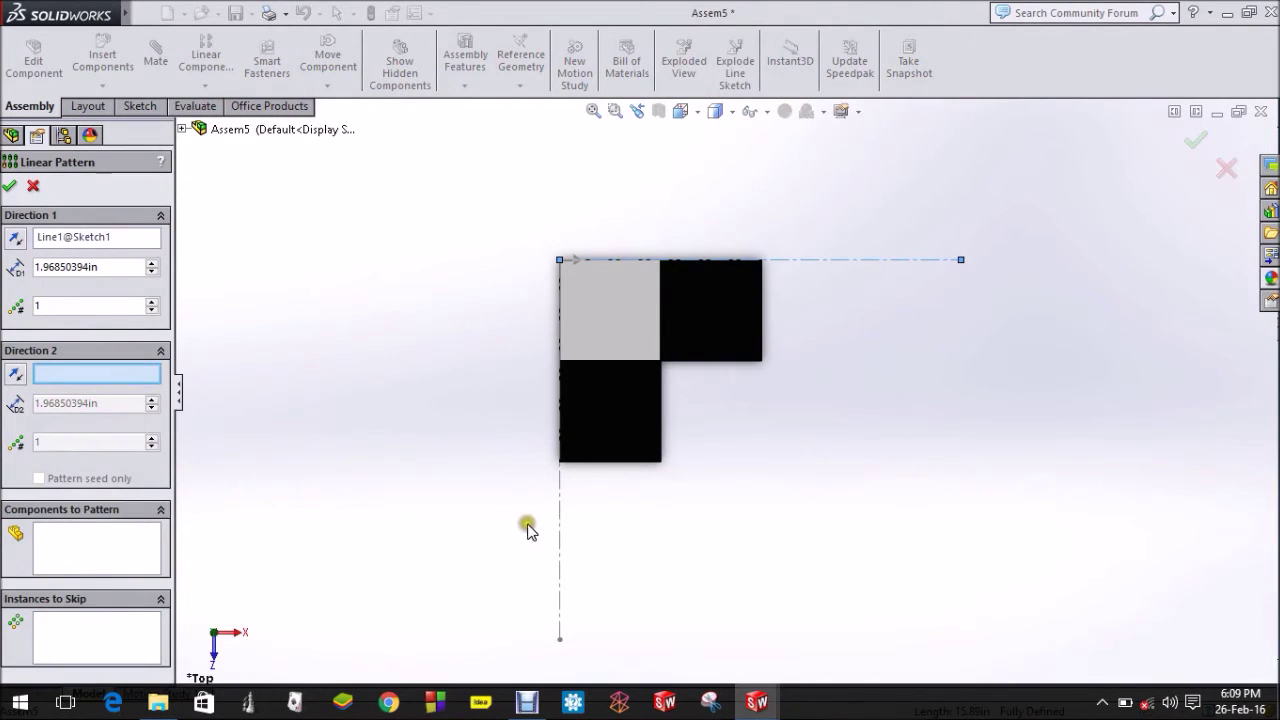
left_click(562, 522)
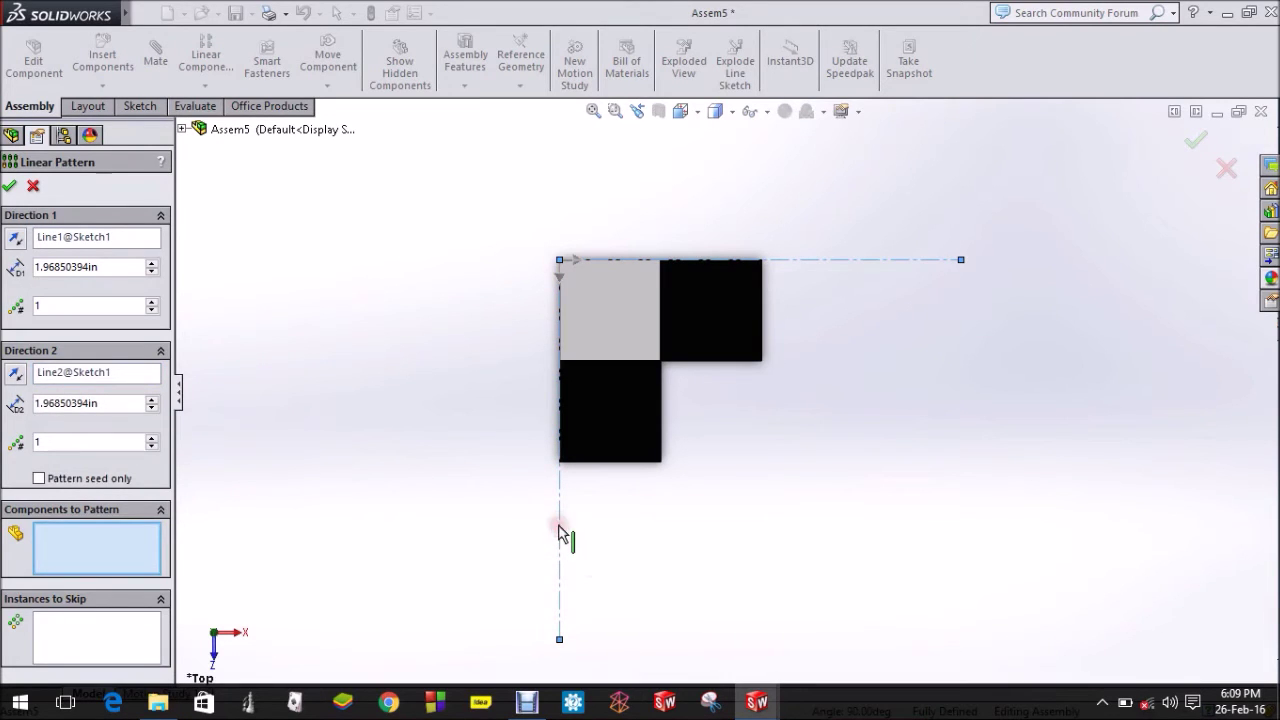
left_click(112, 267)
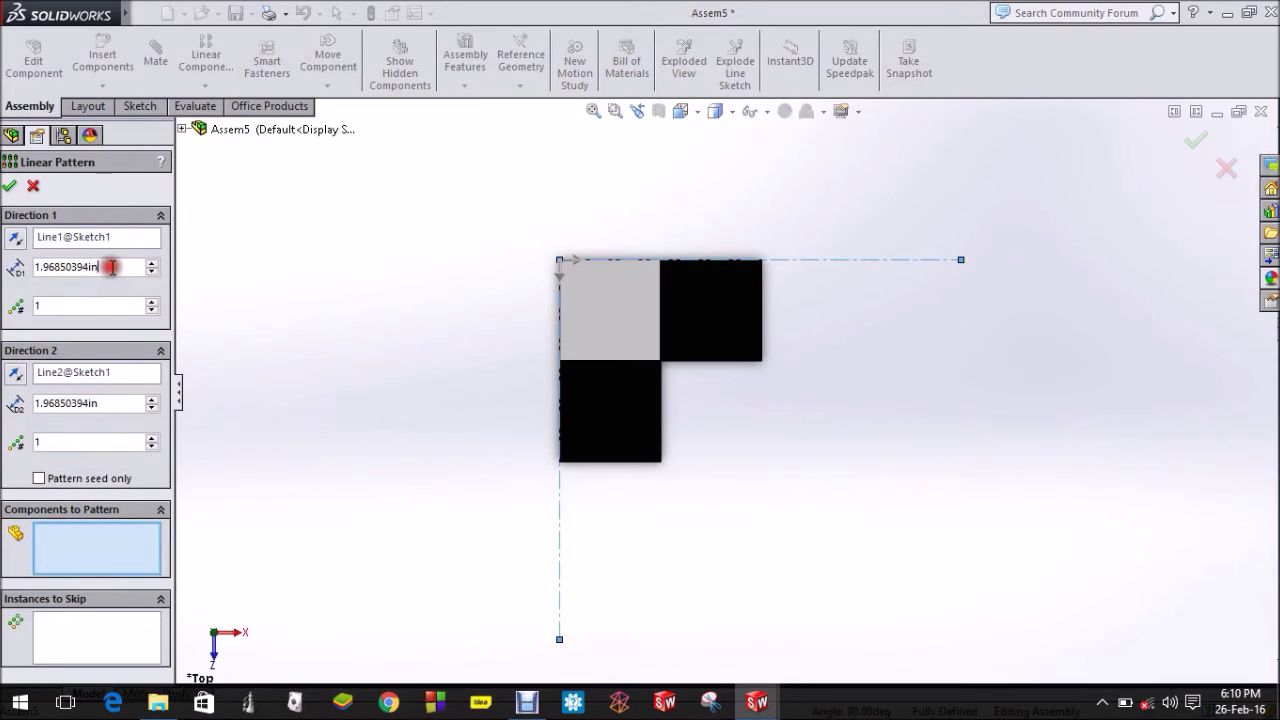
key("BackSpace")
key("BackSpace")
key("BackSpace")
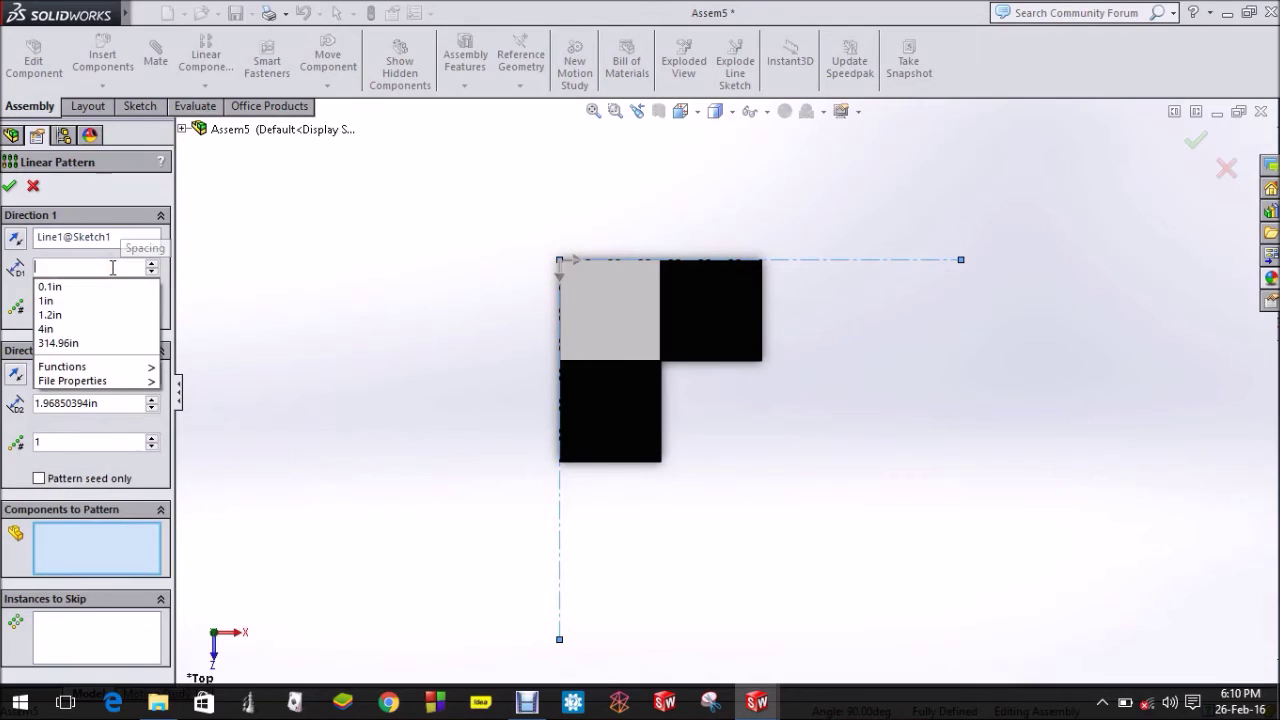
type("4")
key("Return")
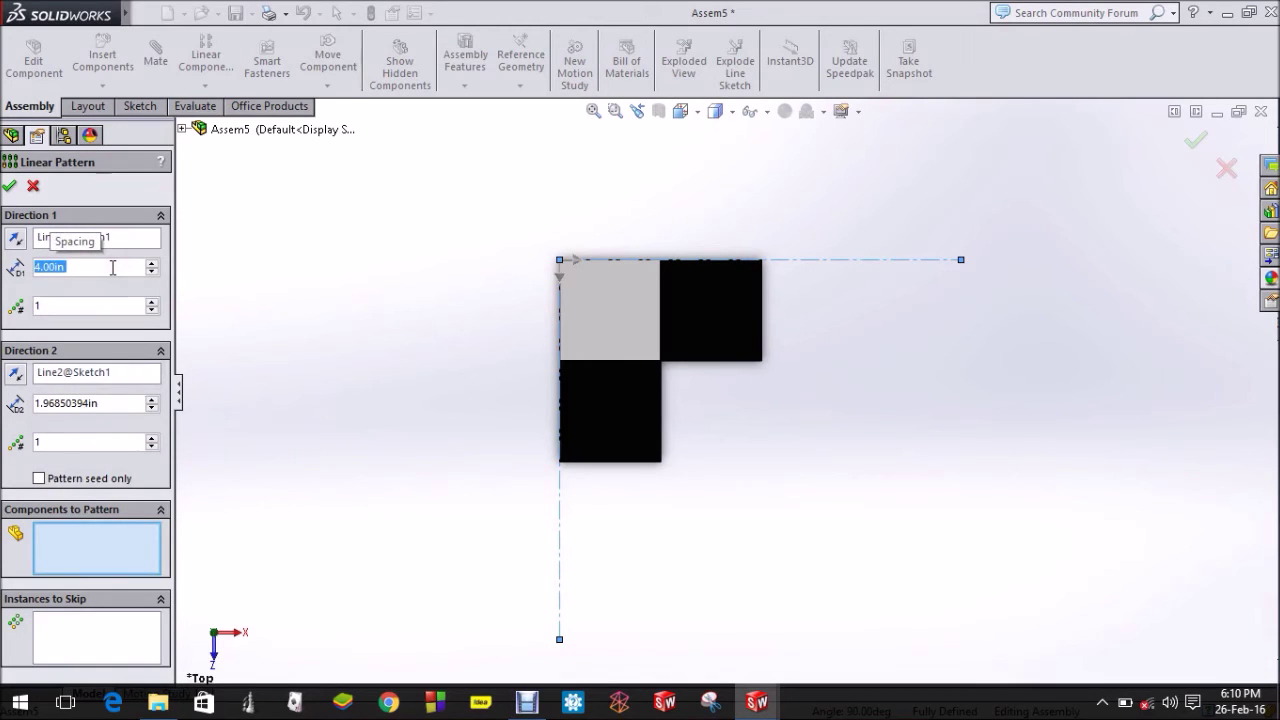
left_click(106, 308)
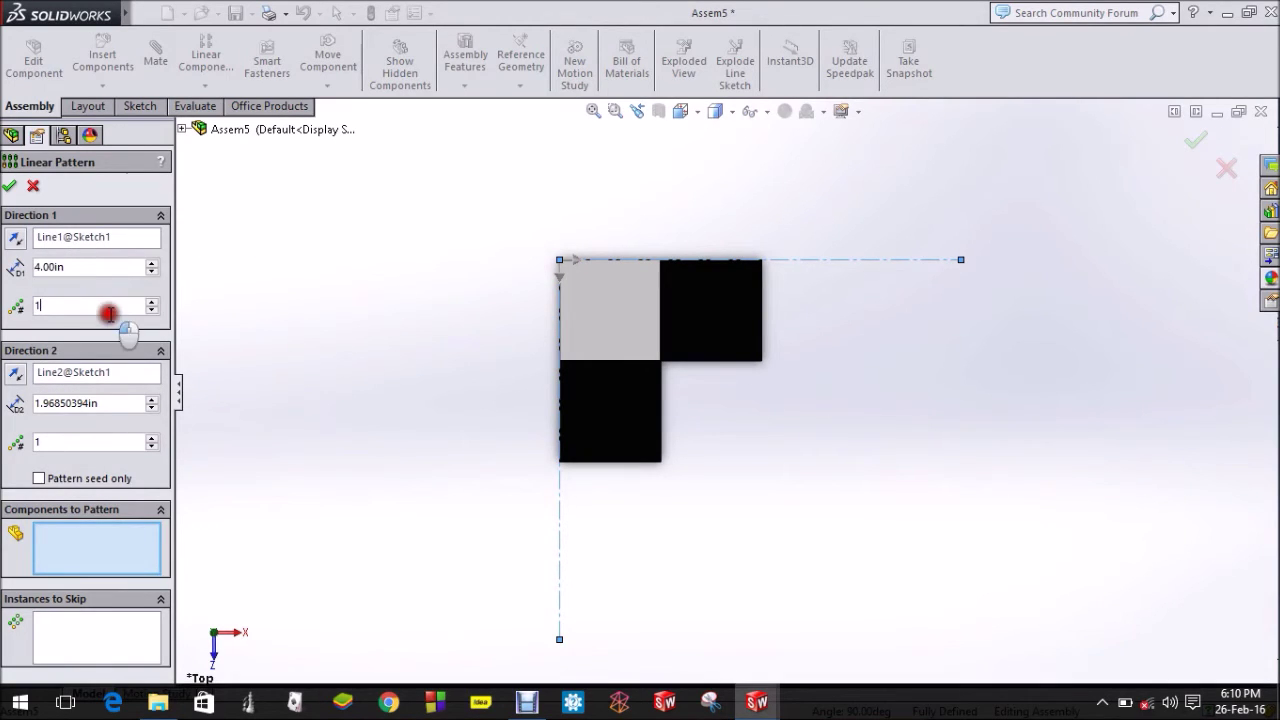
key("BackSpace")
type("8")
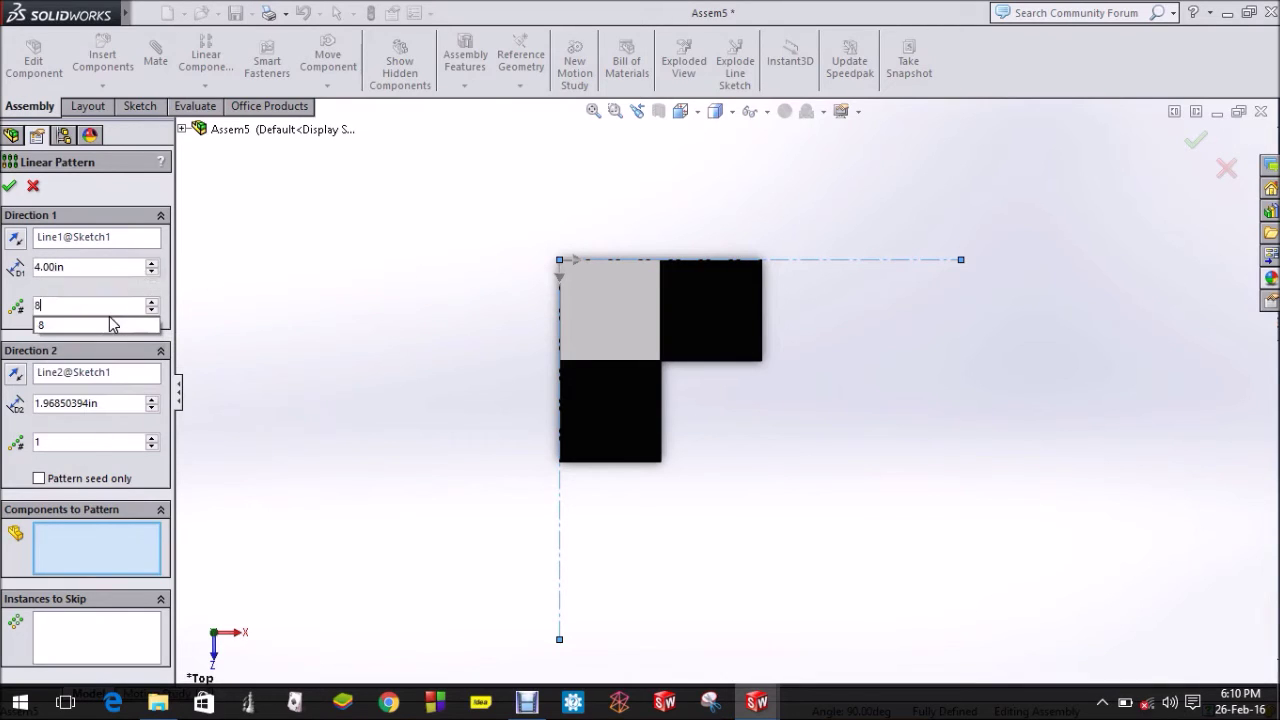
left_click(117, 328)
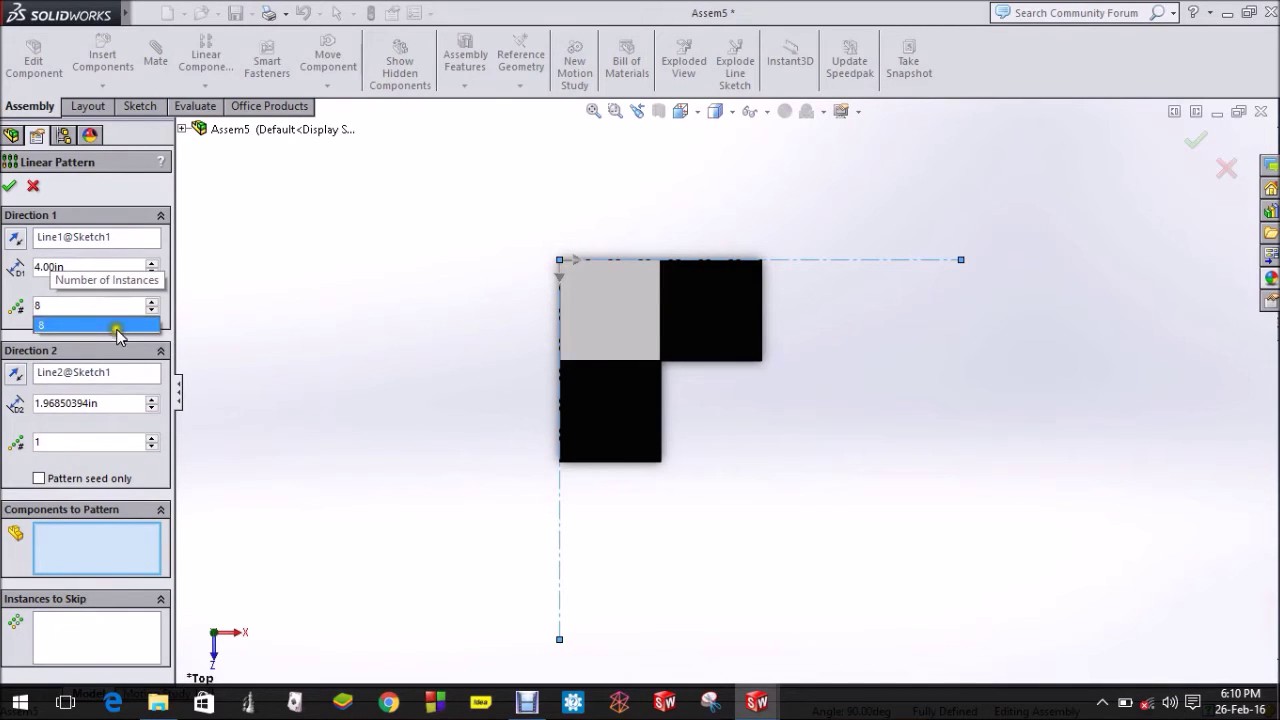
Set Direction 2 to 4 in spacing with 8 instances.
left_click(18, 410)
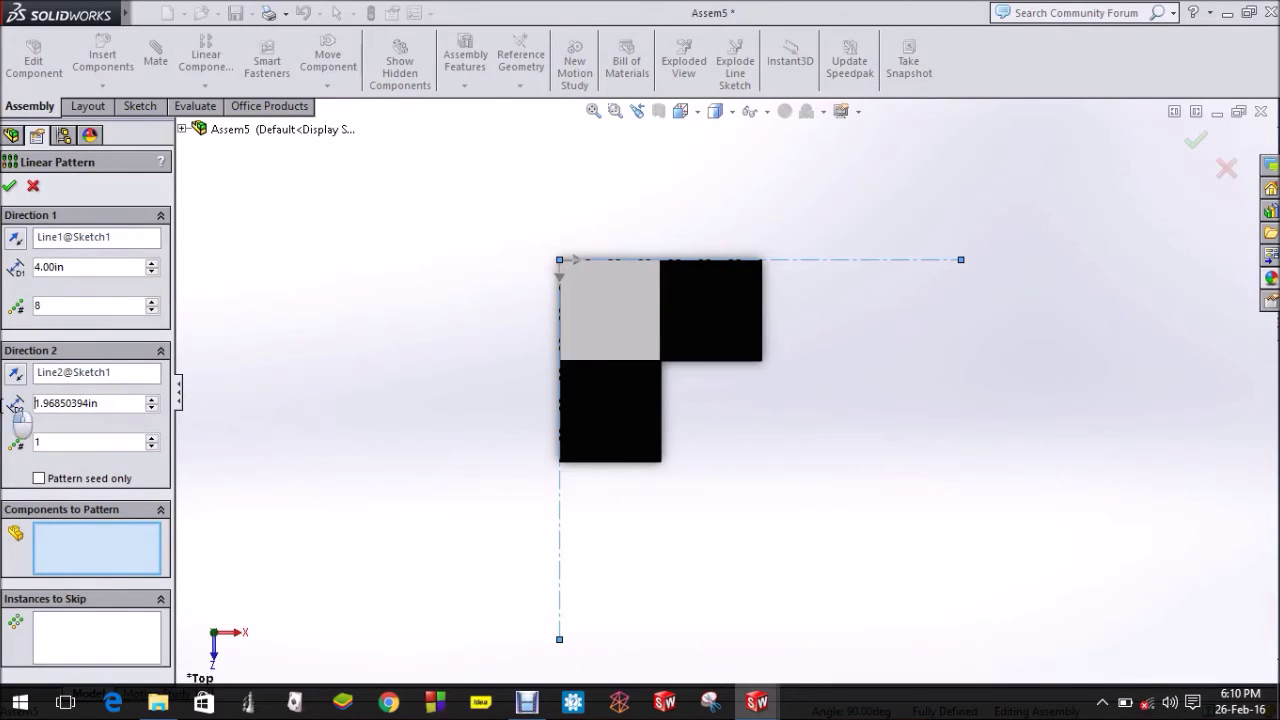
left_click(108, 406)
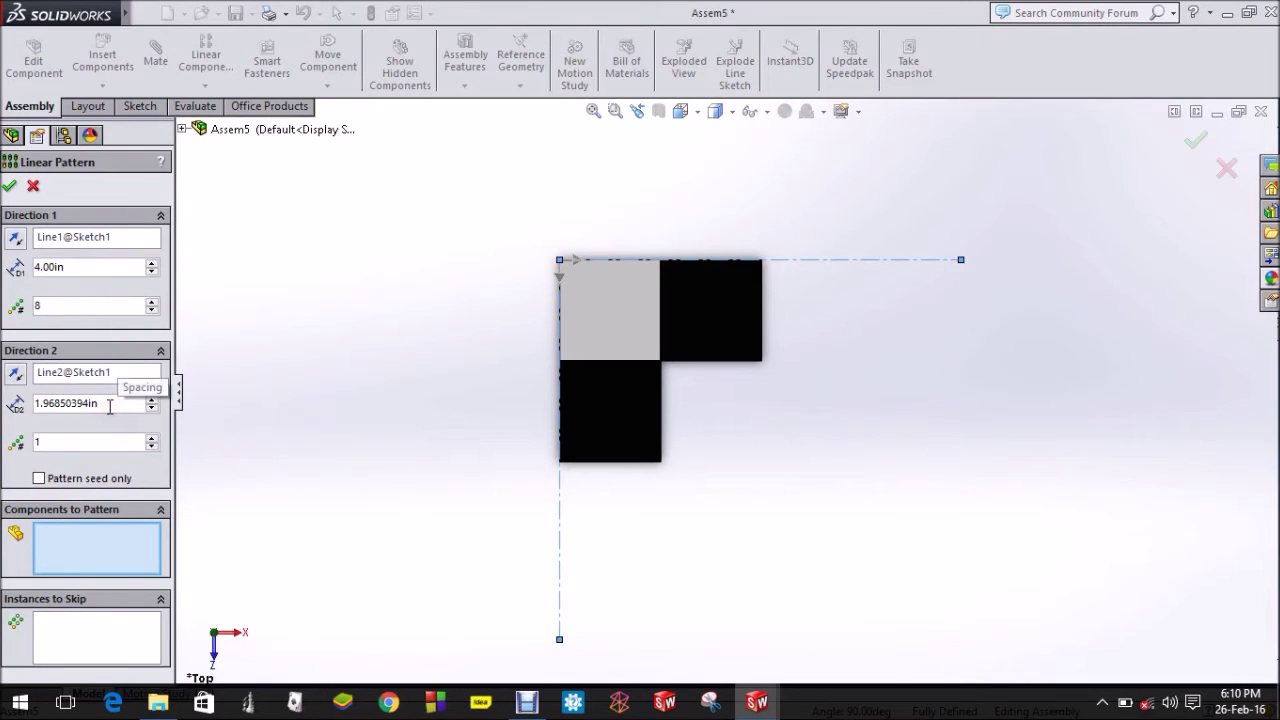
double_click(110, 406)
key("BackSpace")
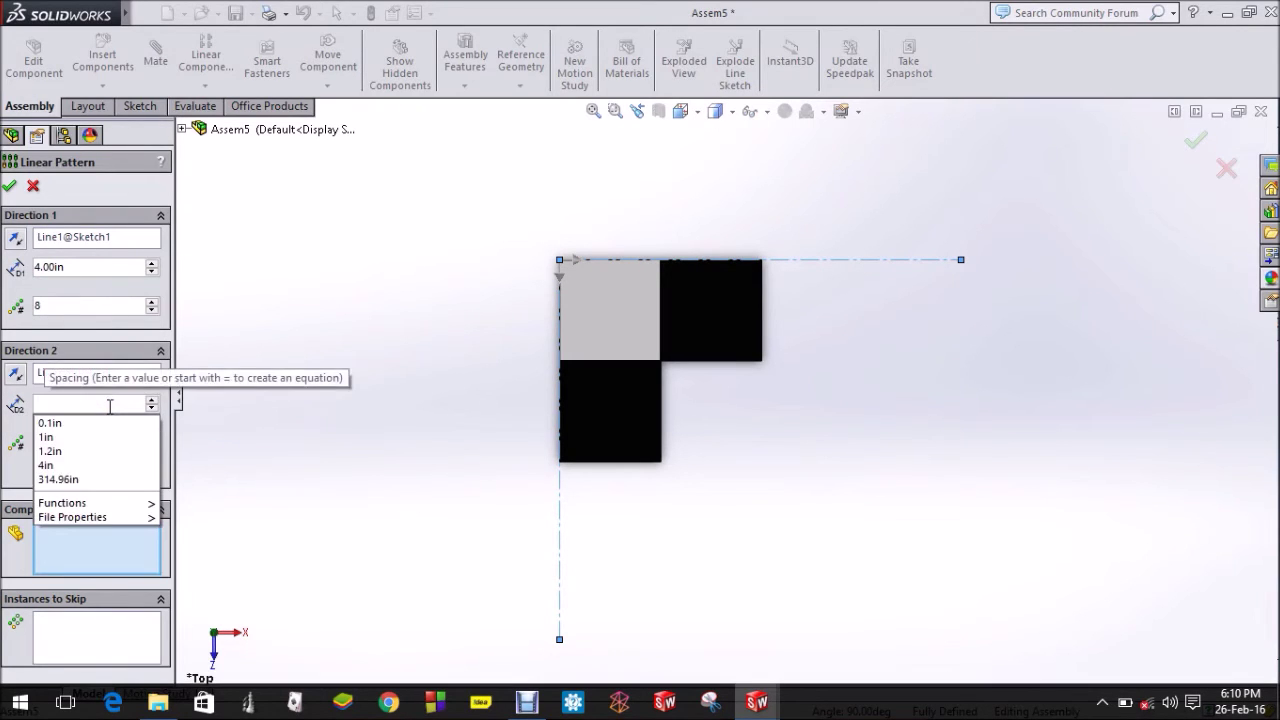
type("4")
key("Return")
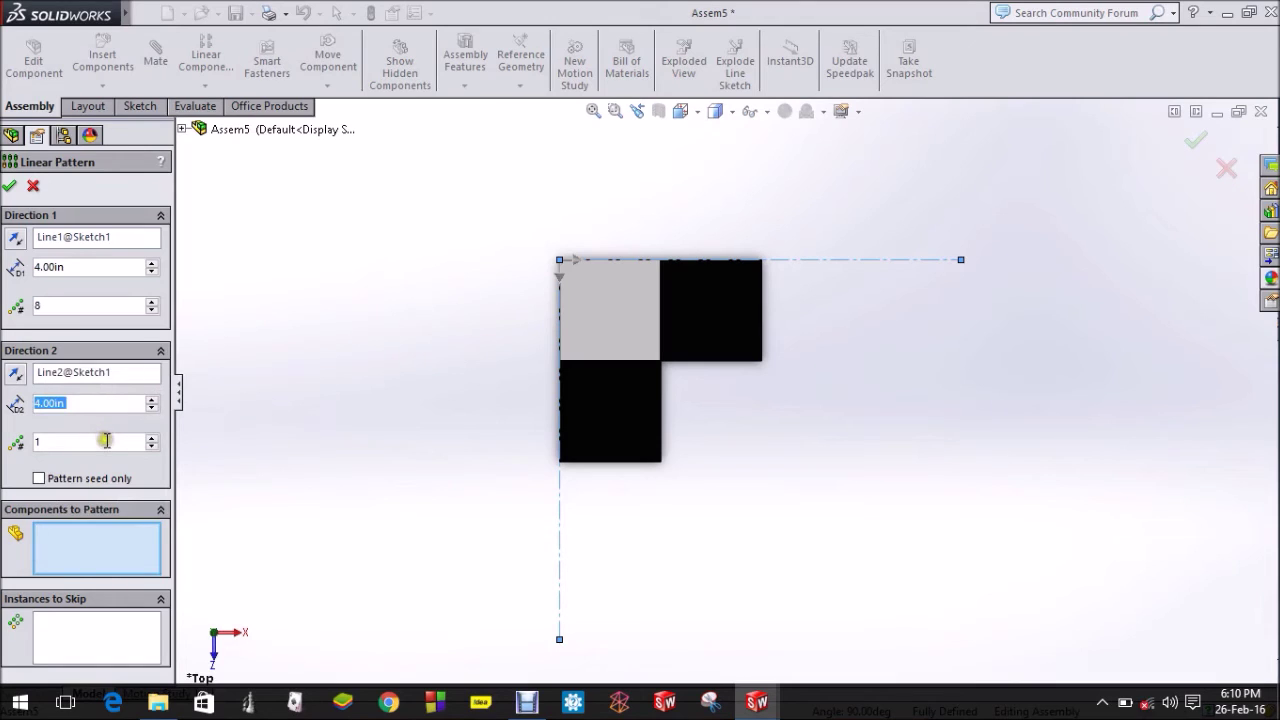
left_click(99, 443)
key("BackSpace")
type("8")
key("Return")
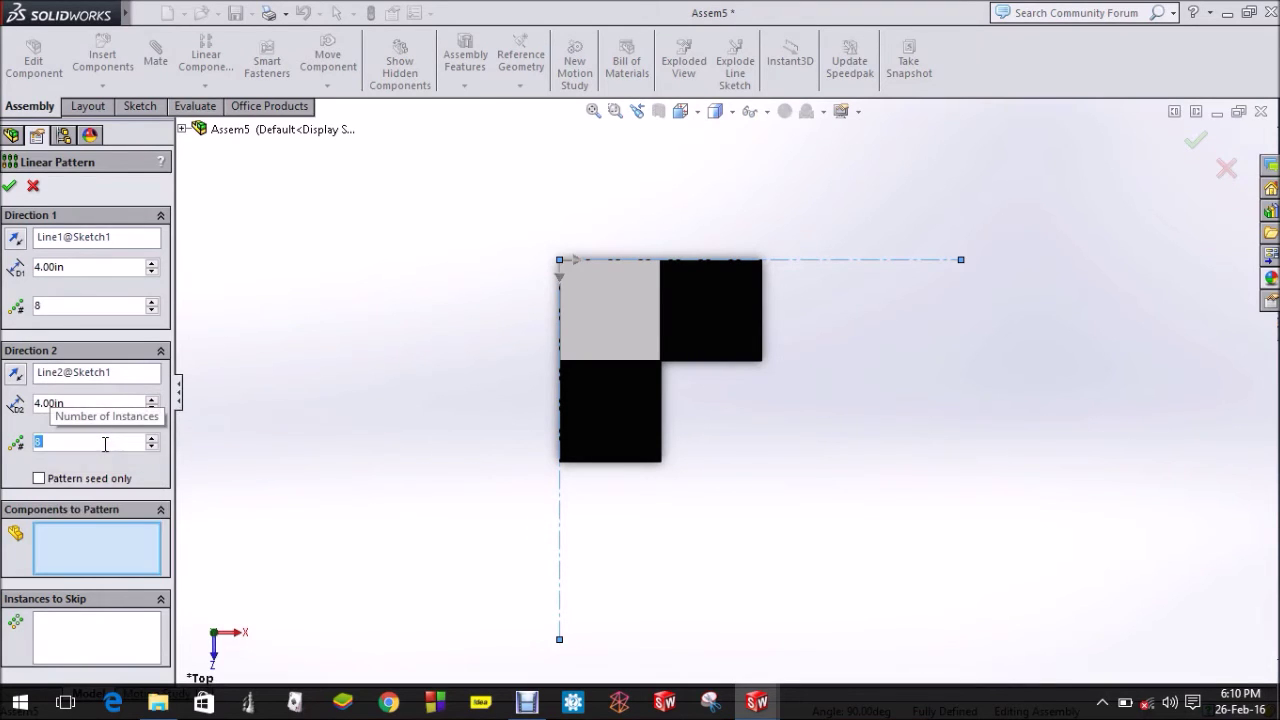
Choose the white square as the pattern component and zoom out to see the 8×8 preview.
left_click(251, 497)
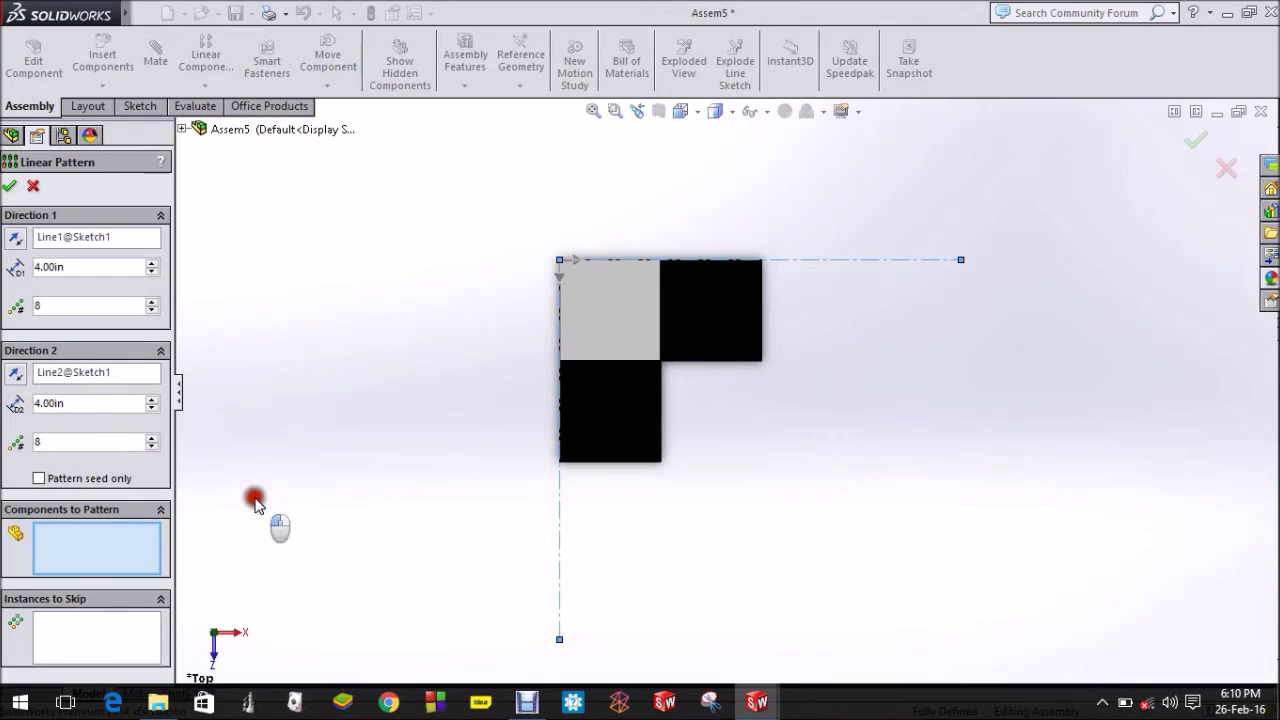
left_click(136, 550)
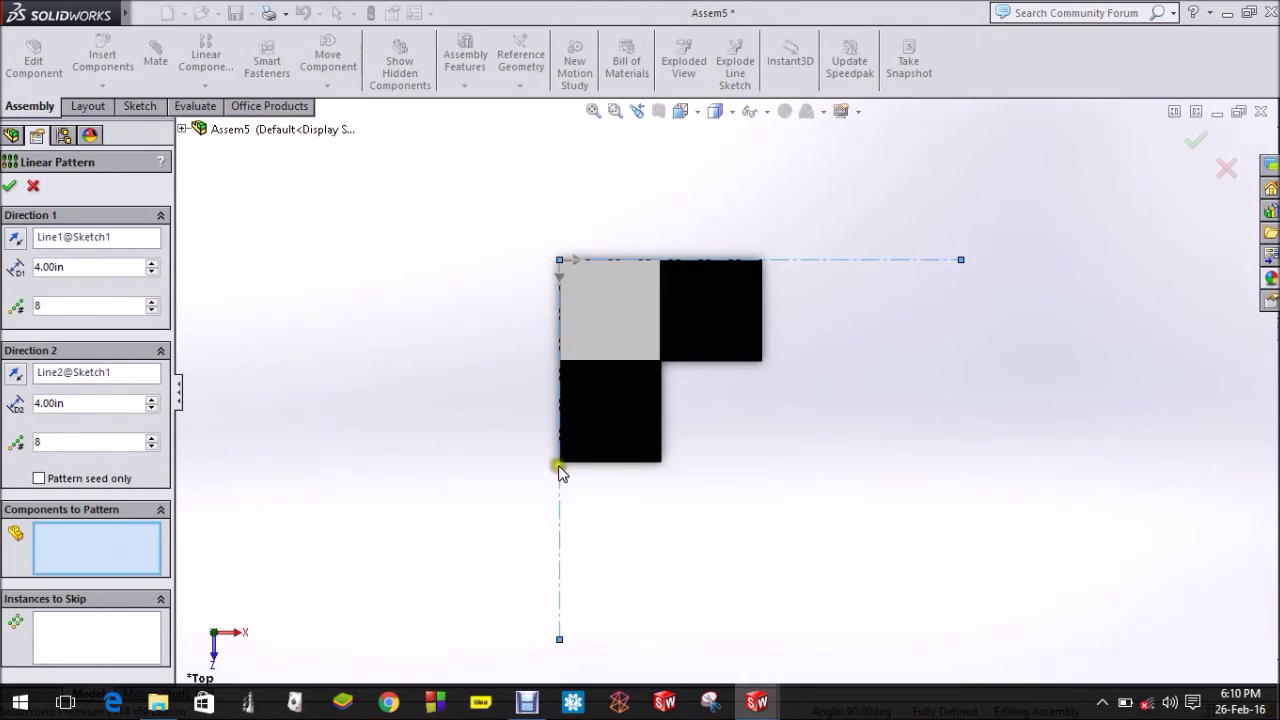
left_click(609, 324)
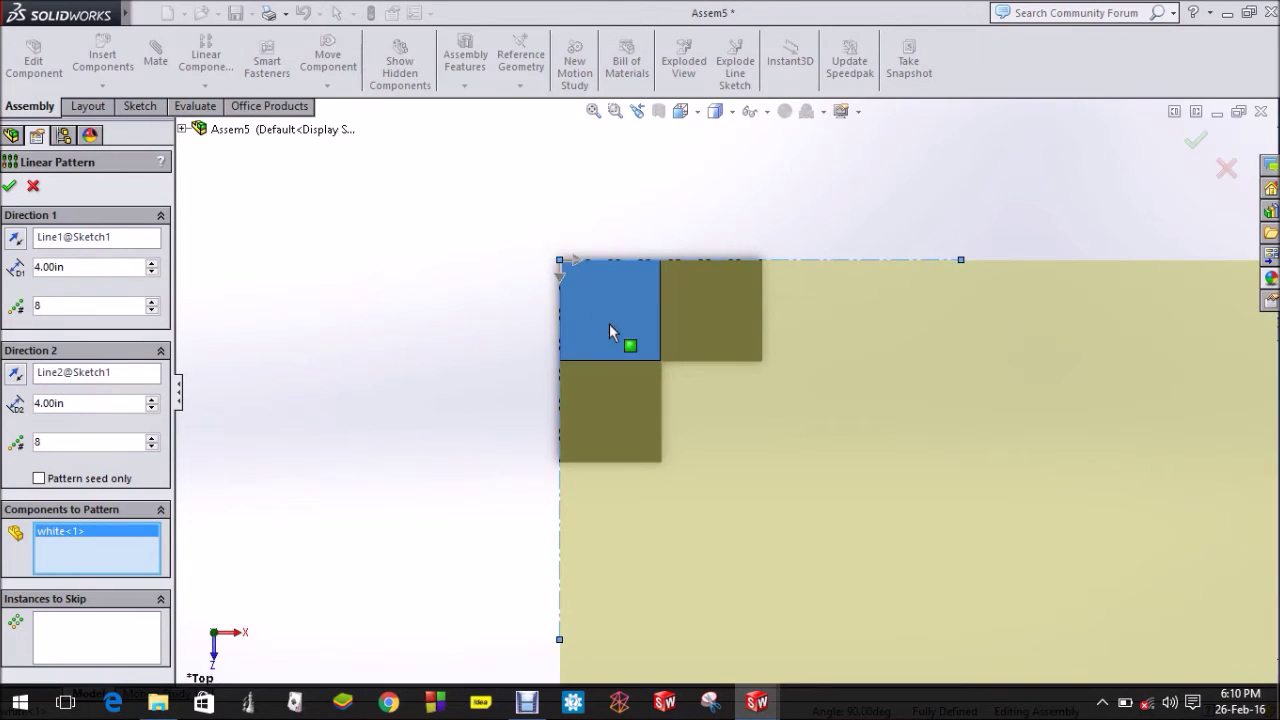
scroll(917, 463, "up", 1)
scroll(918, 455, "up", 2)
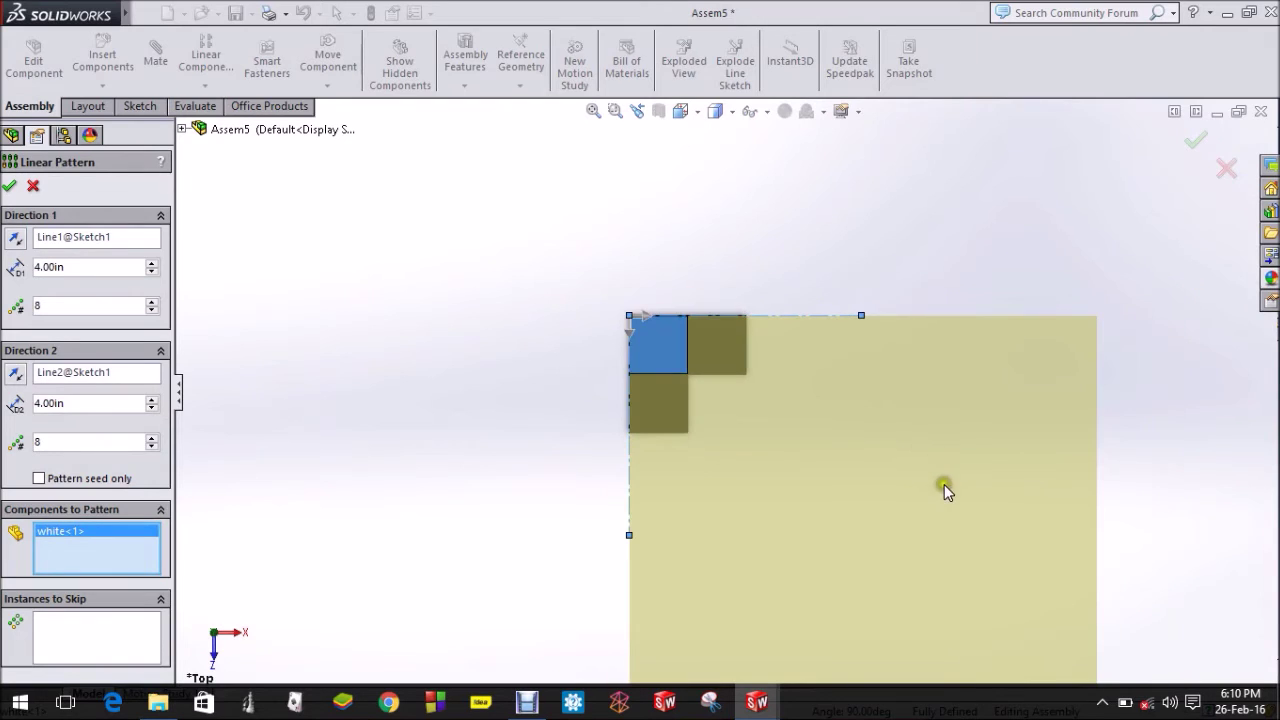
scroll(944, 484, "down", 1)
scroll(944, 484, "up", 1)
scroll(936, 468, "down", 1)
scroll(913, 471, "up", 1)
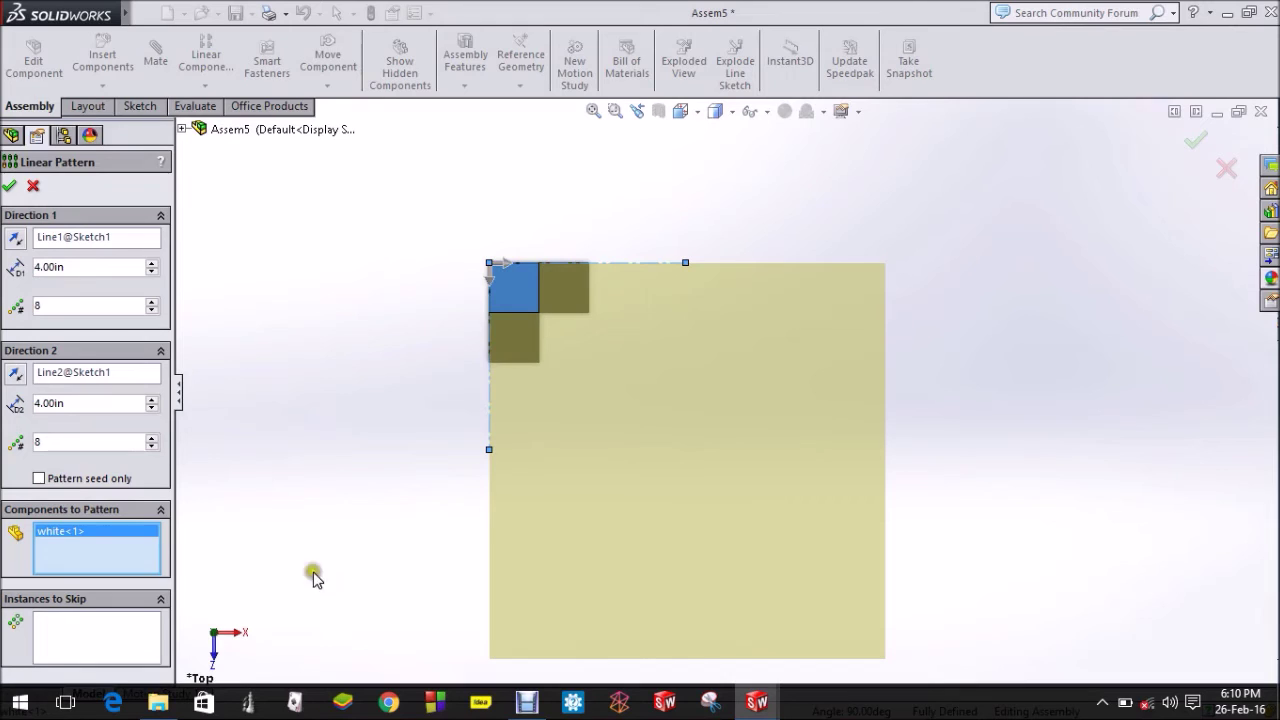
left_click(115, 640)
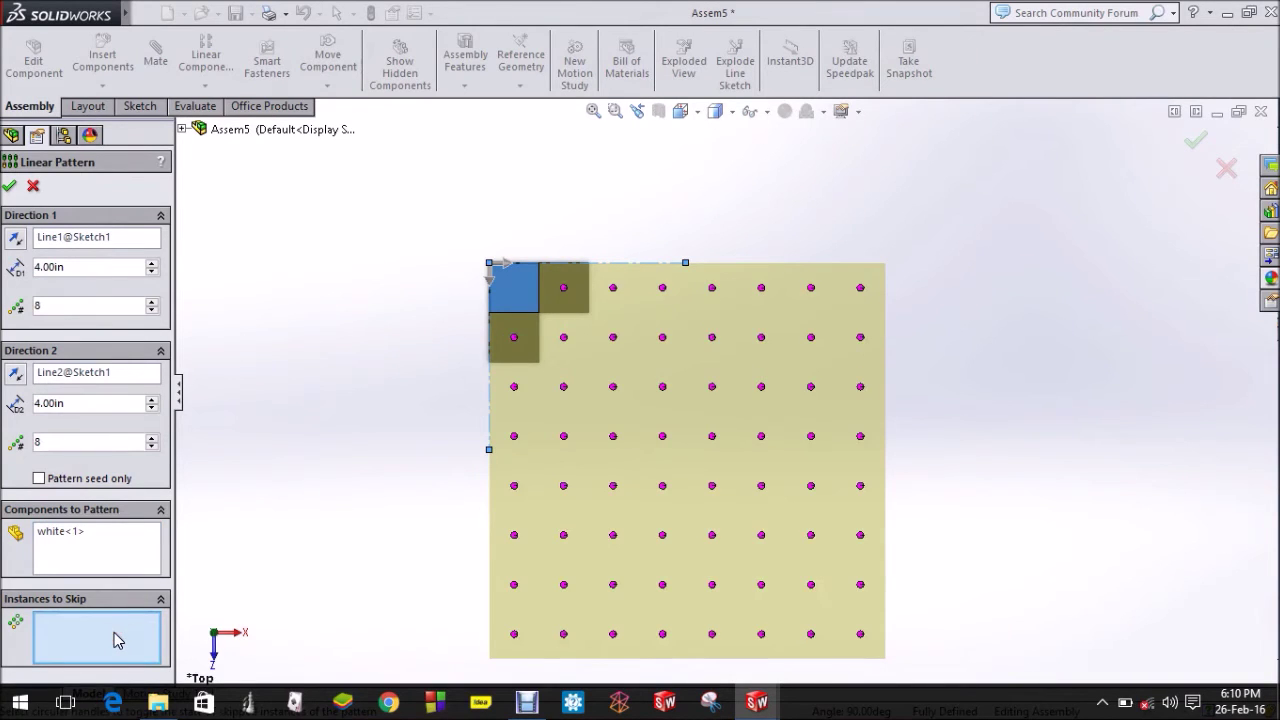
Skip alternating instances along the diagonals in the top-left half of the 8×8 pattern.
left_click(514, 340)
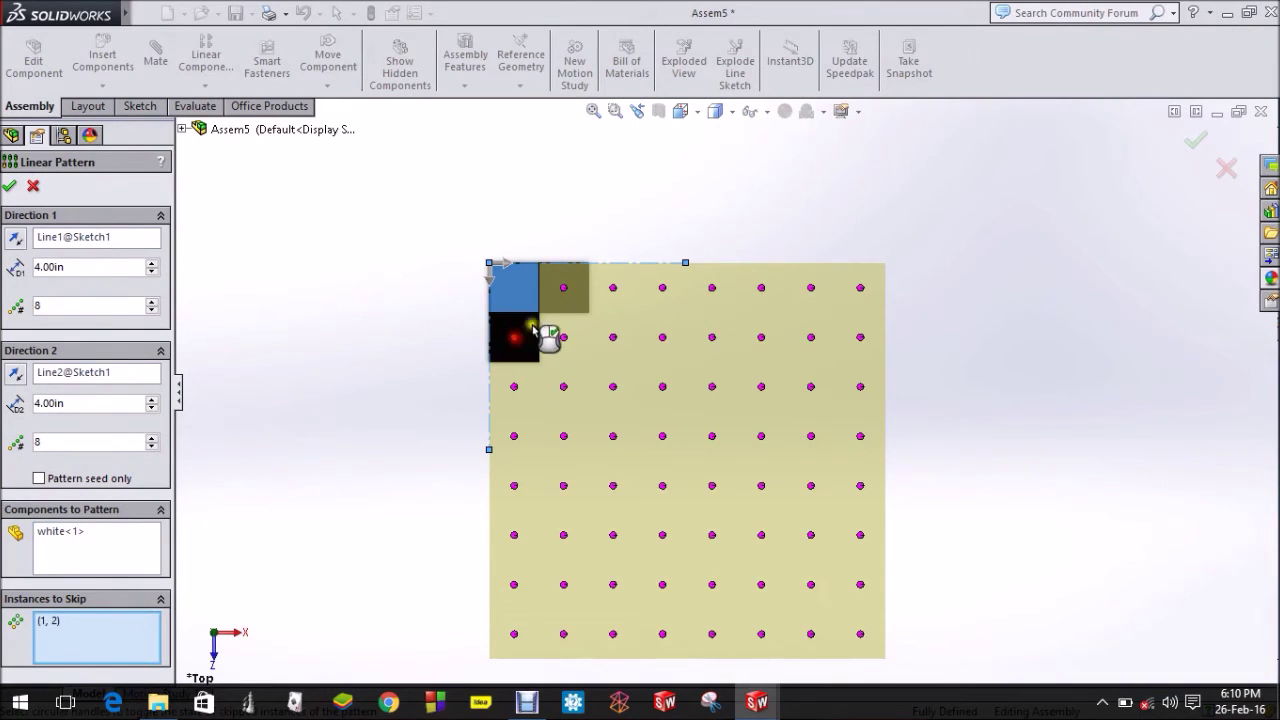
left_click(565, 291)
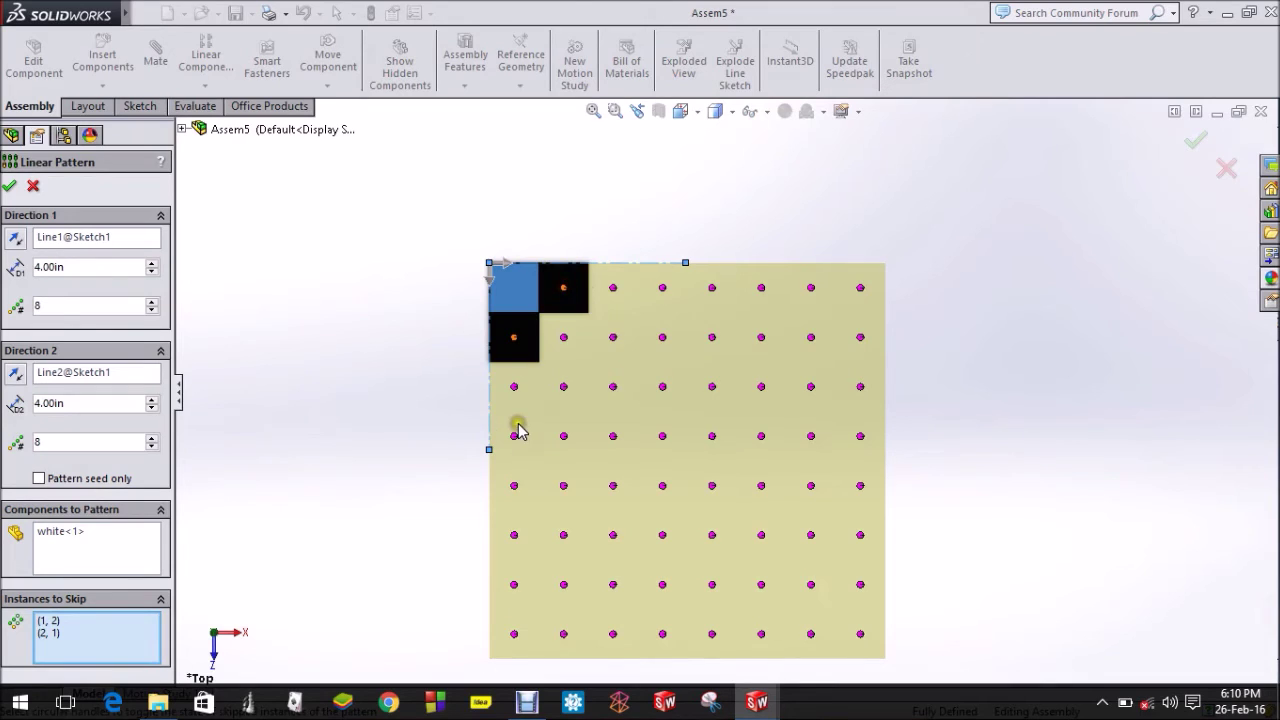
left_click(514, 440)
left_click(565, 388)
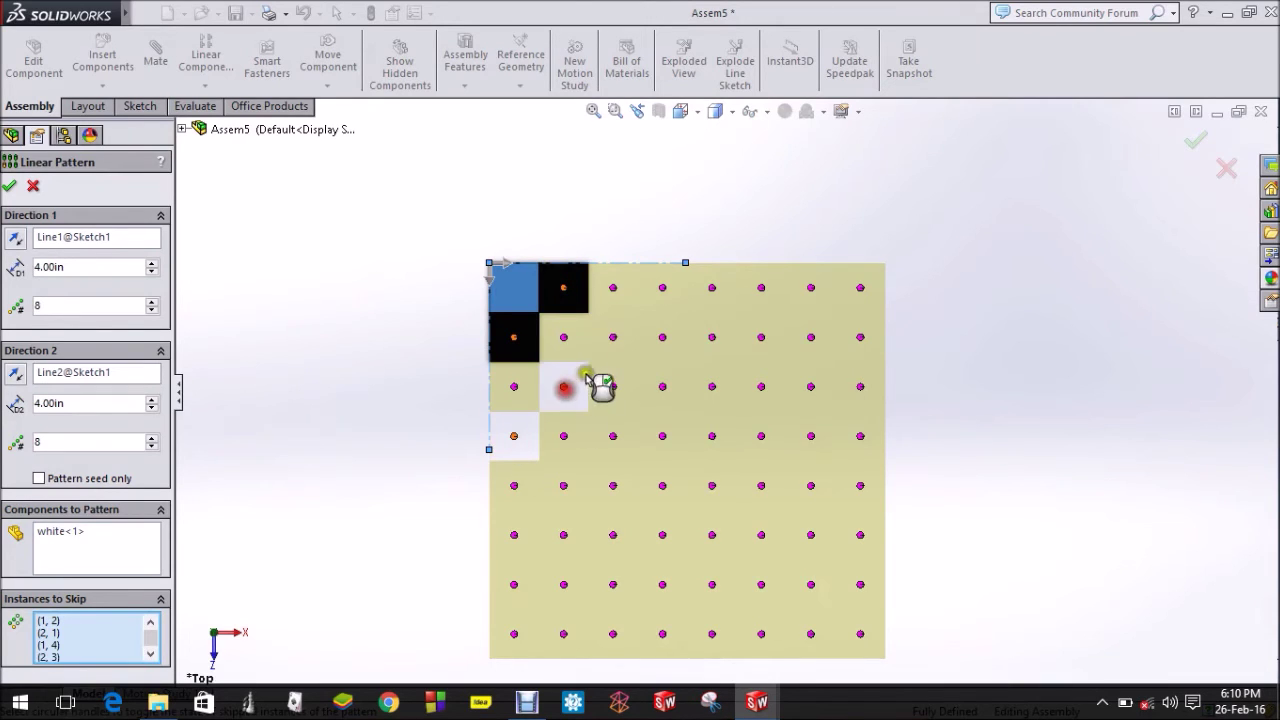
left_click(613, 339)
left_click(663, 288)
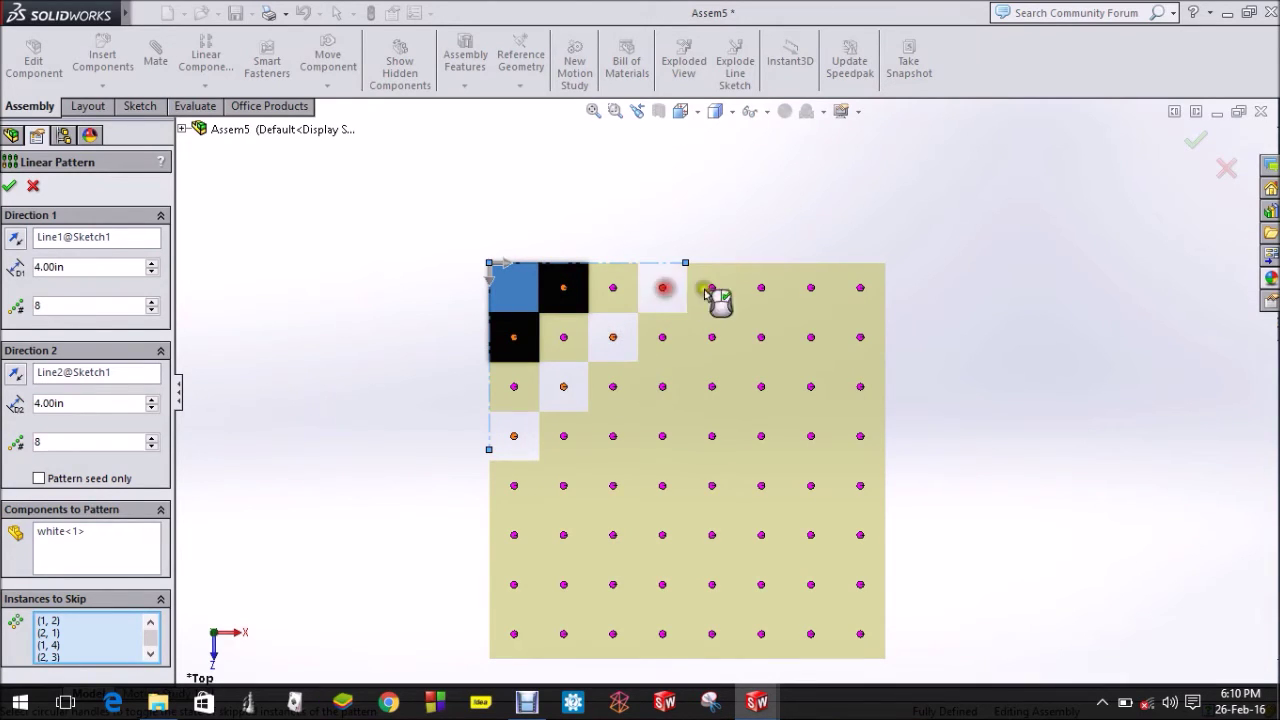
left_click(761, 290)
left_click(711, 338)
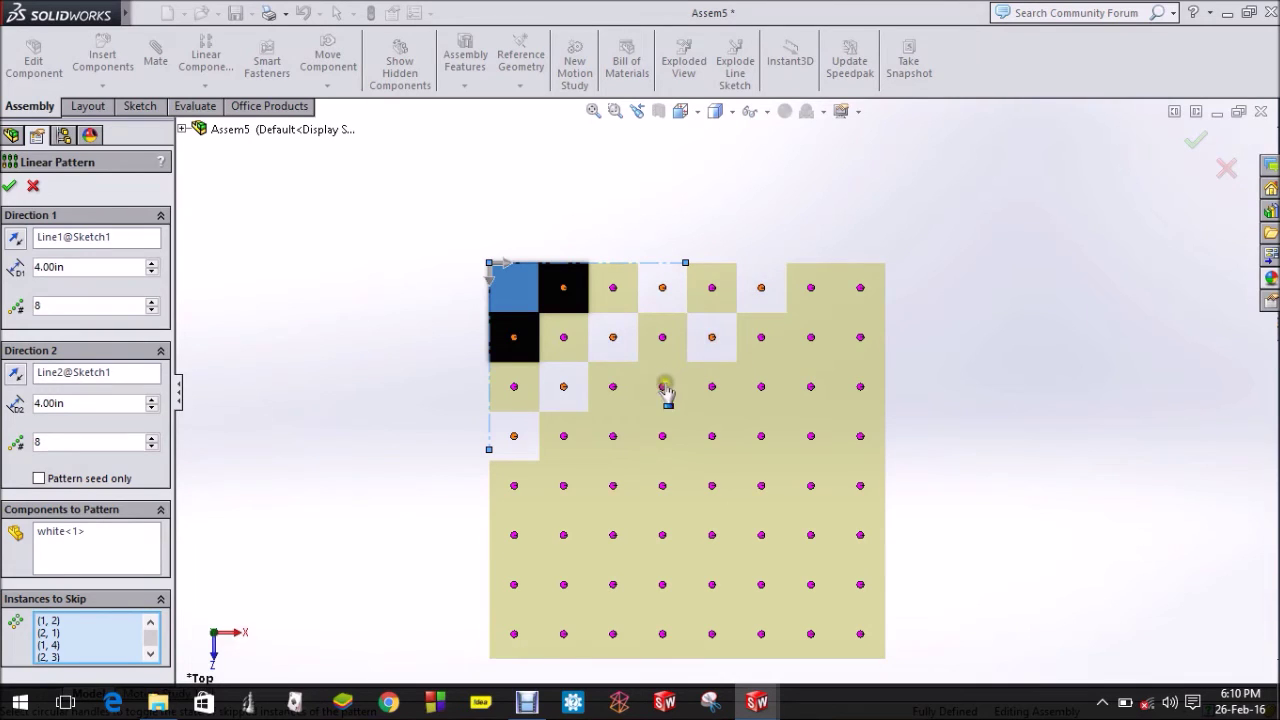
left_click(664, 386)
left_click(614, 440)
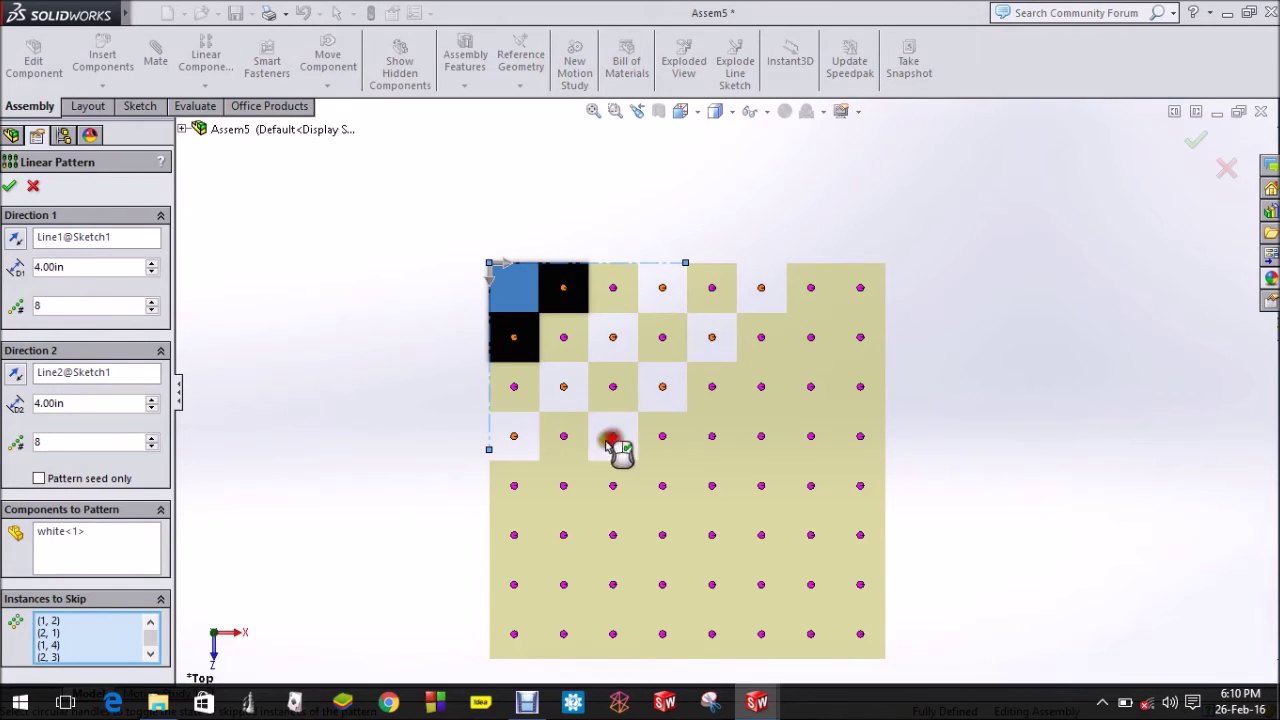
left_click(563, 488)
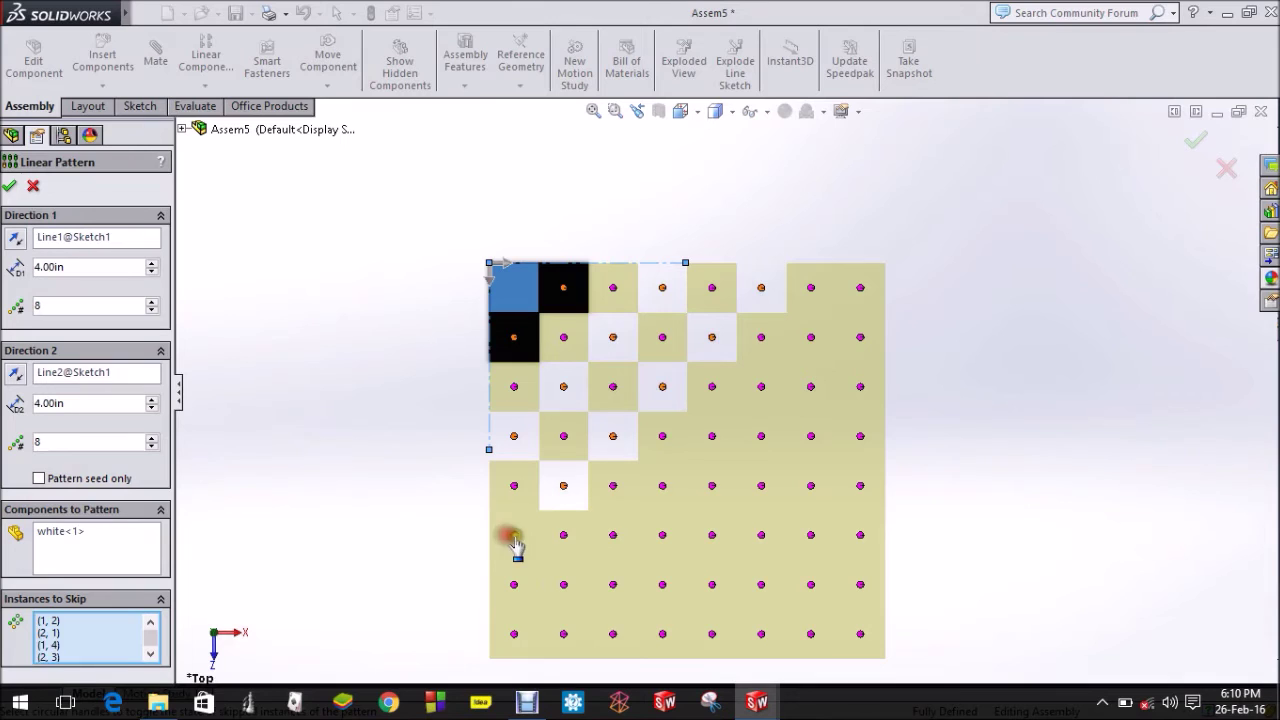
left_click(513, 537)
left_click(512, 635)
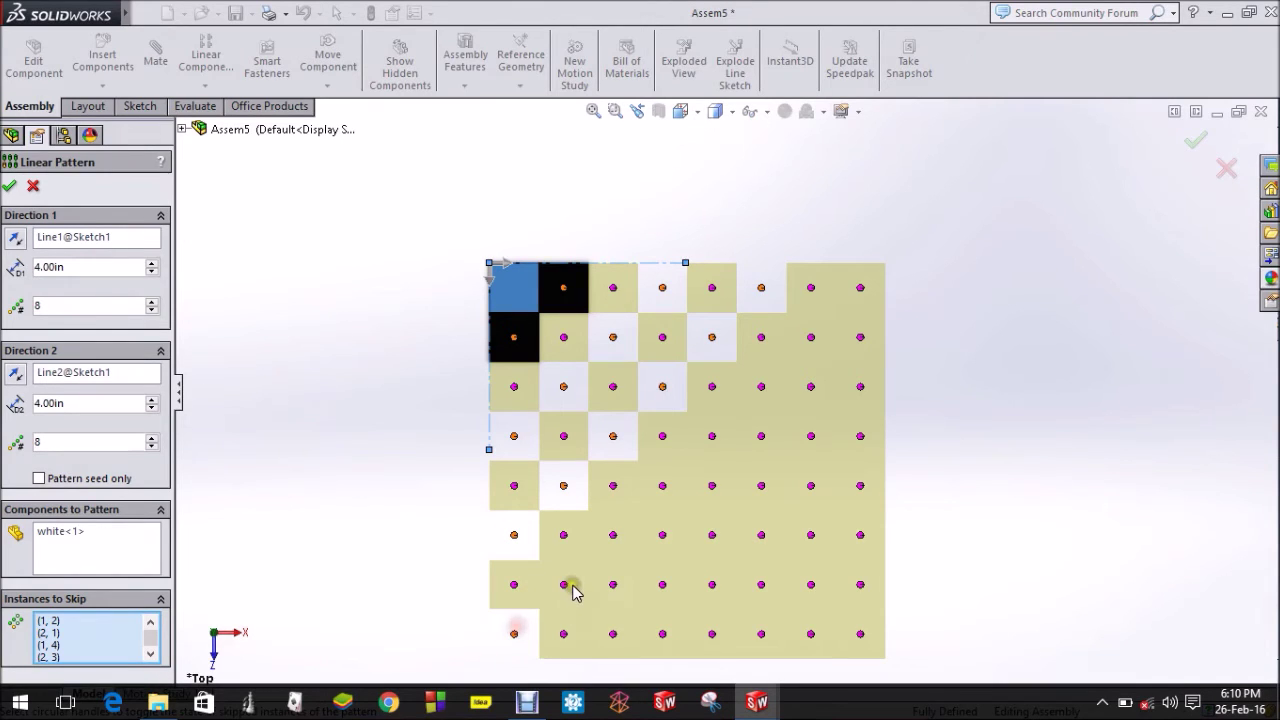
left_click(564, 585)
left_click(613, 535)
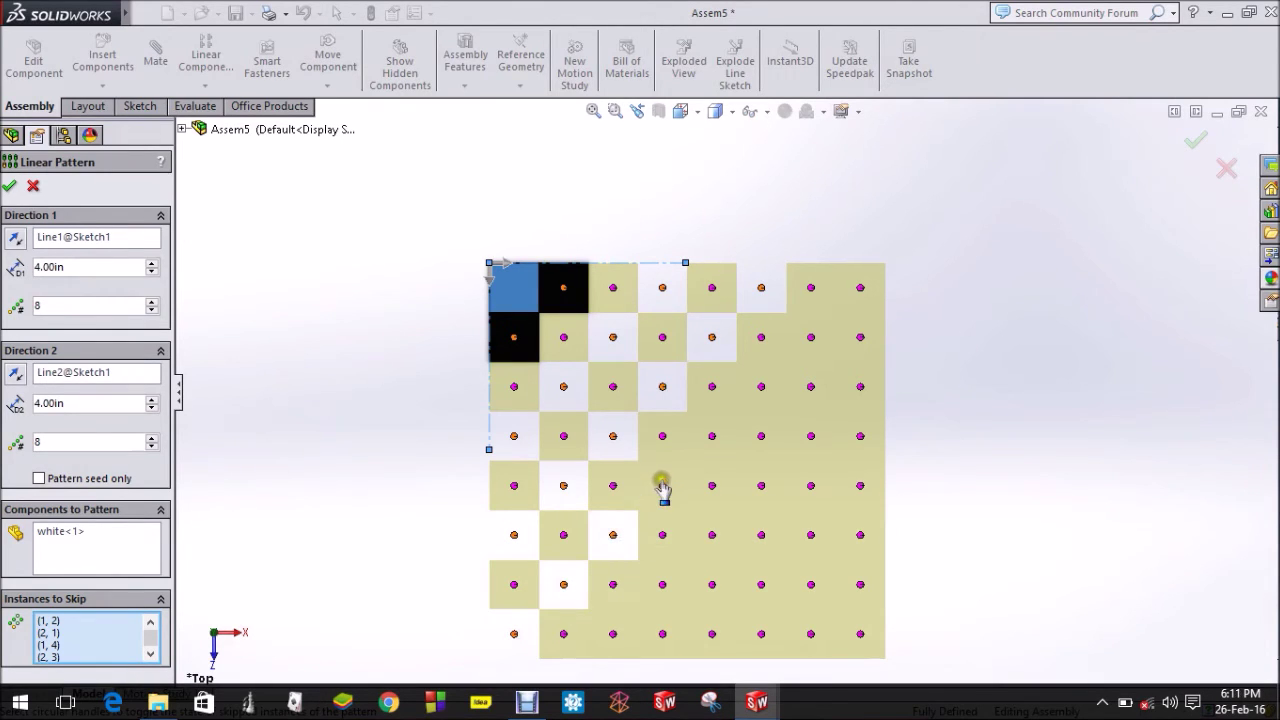
Skip the remaining alternating instances in the bottom-right half, then zoom to fit.
left_click(712, 440)
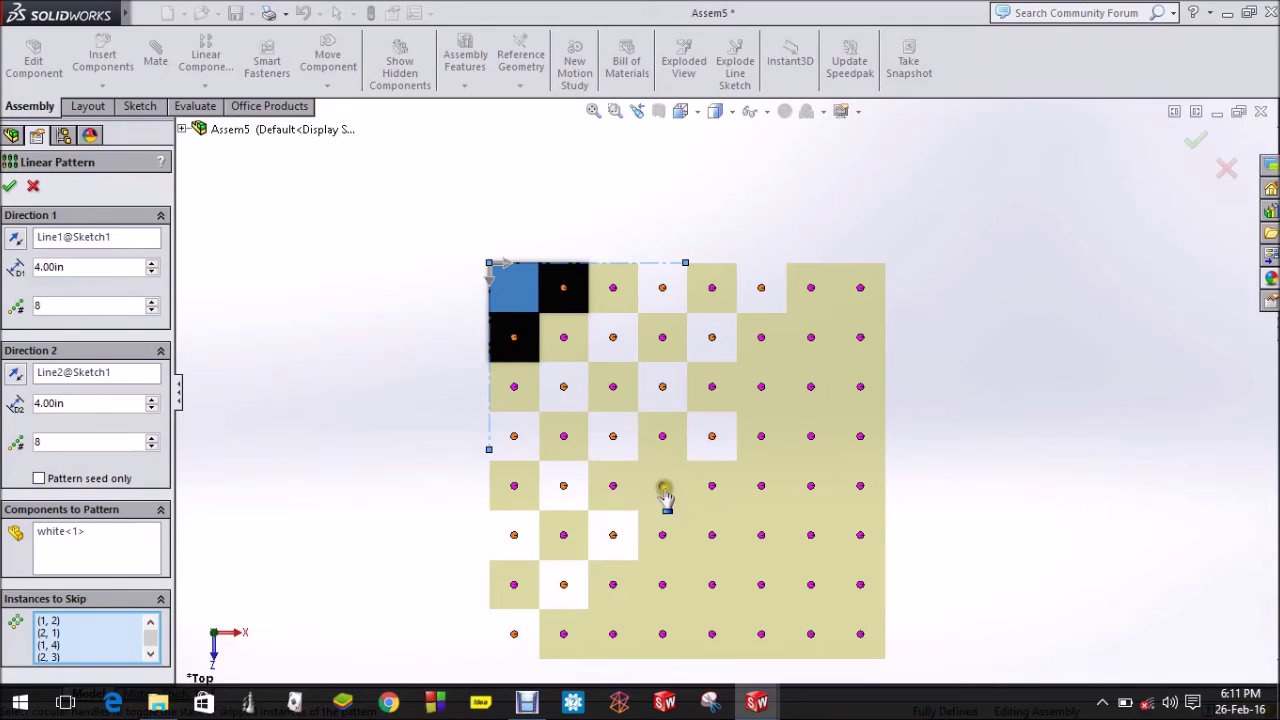
left_click(662, 485)
left_click(761, 386)
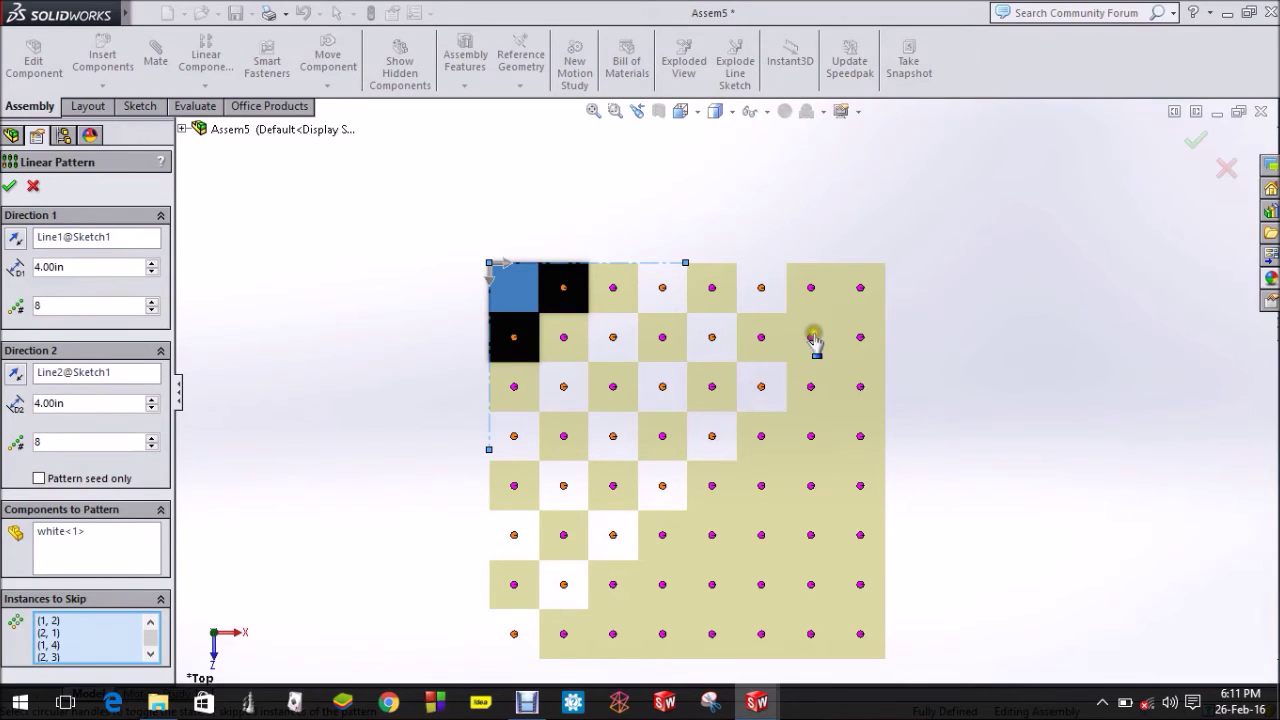
left_click(811, 337)
left_click(855, 290)
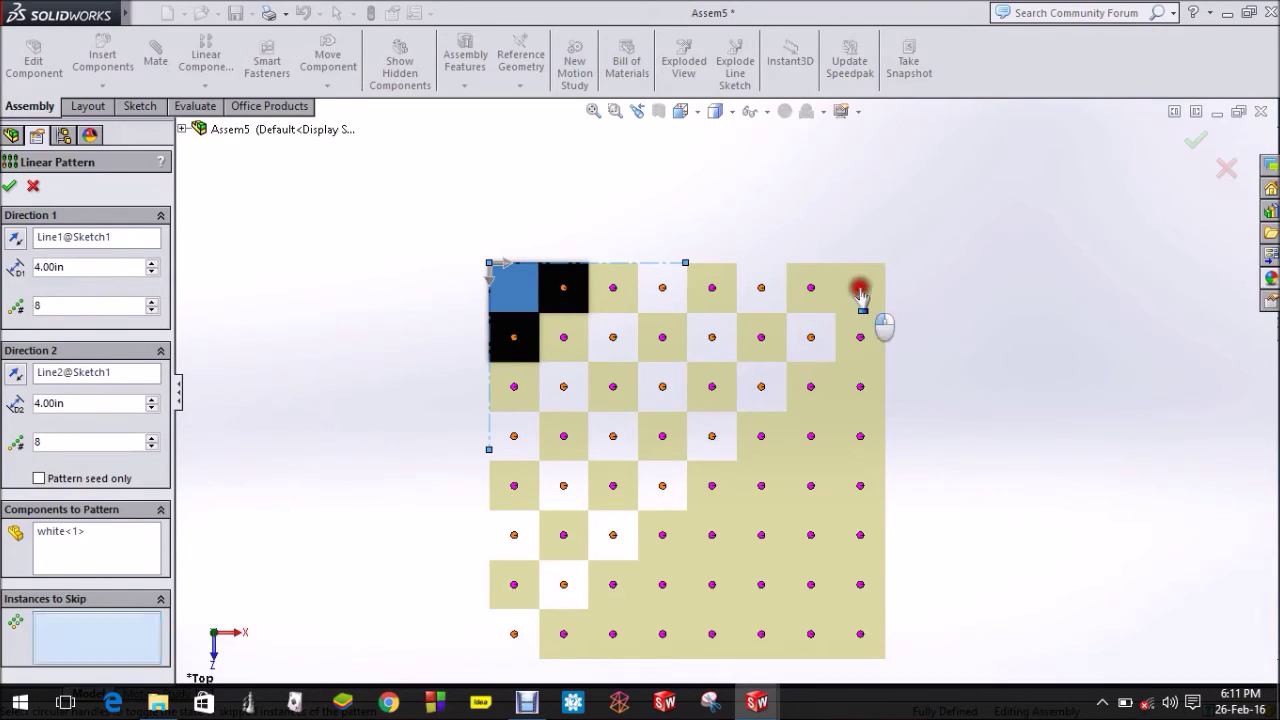
left_click(860, 388)
left_click(811, 437)
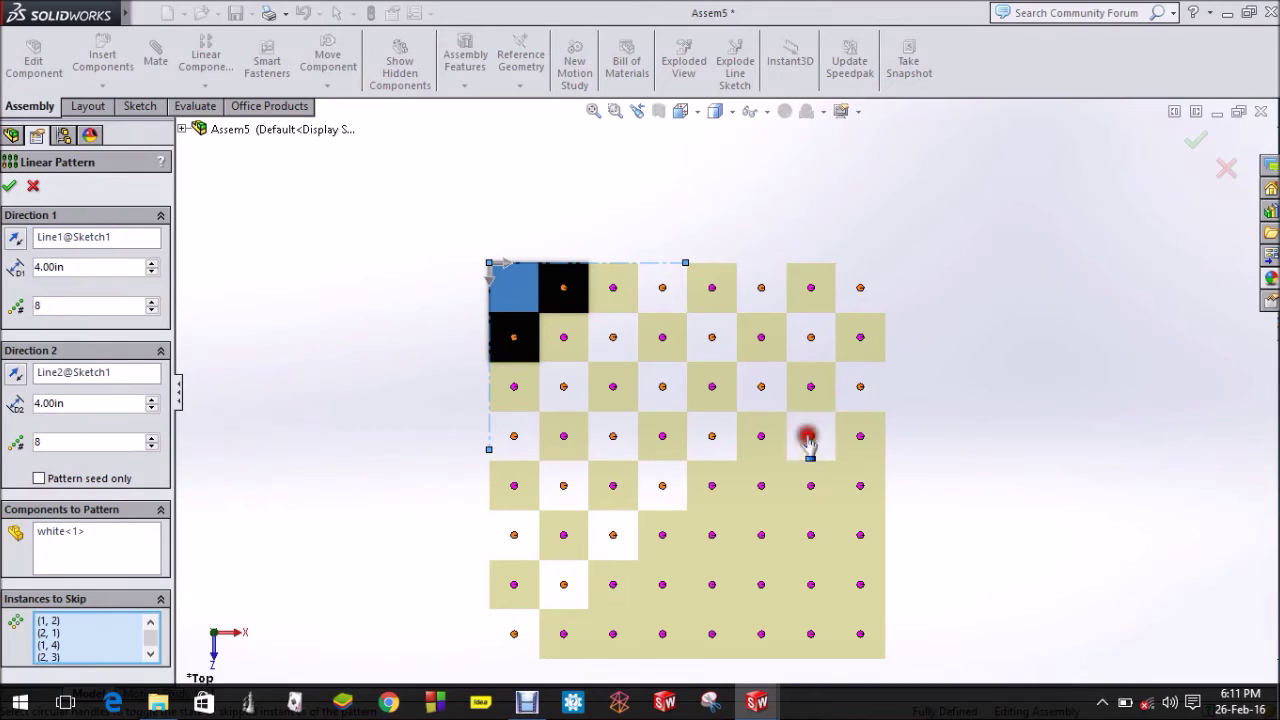
left_click(761, 486)
left_click(712, 535)
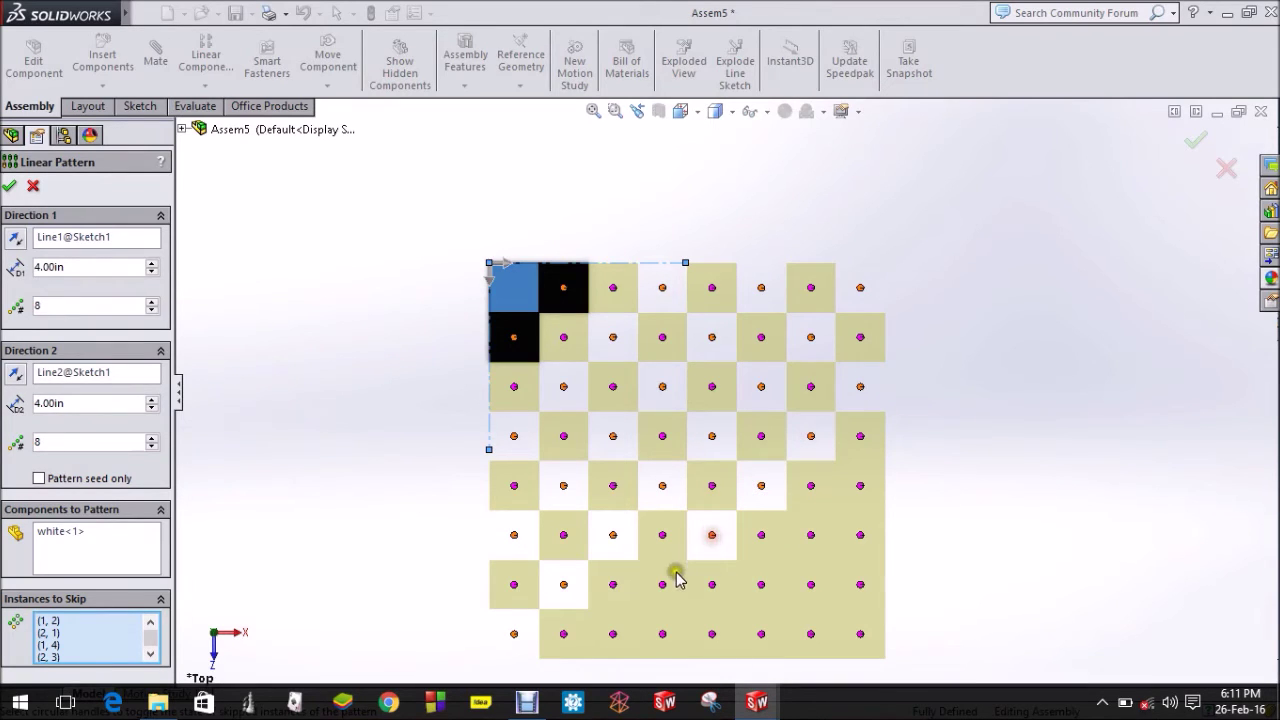
left_click(663, 585)
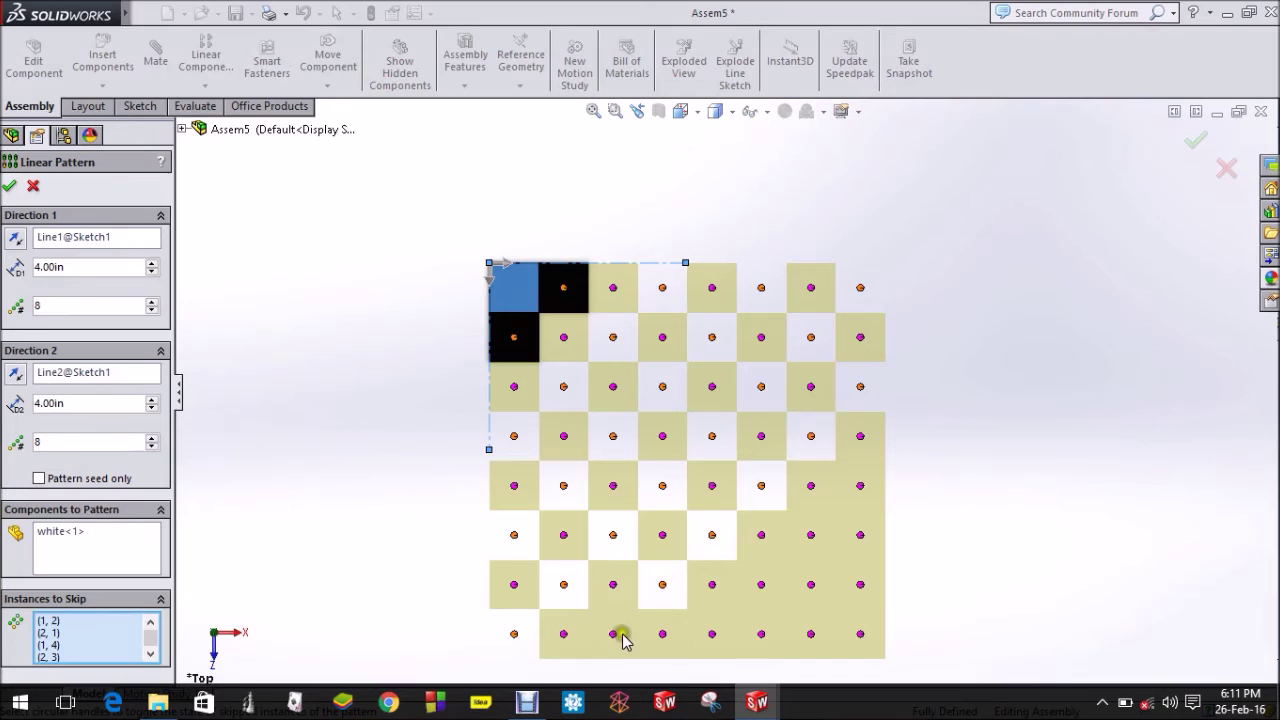
left_click(614, 634)
left_click(714, 634)
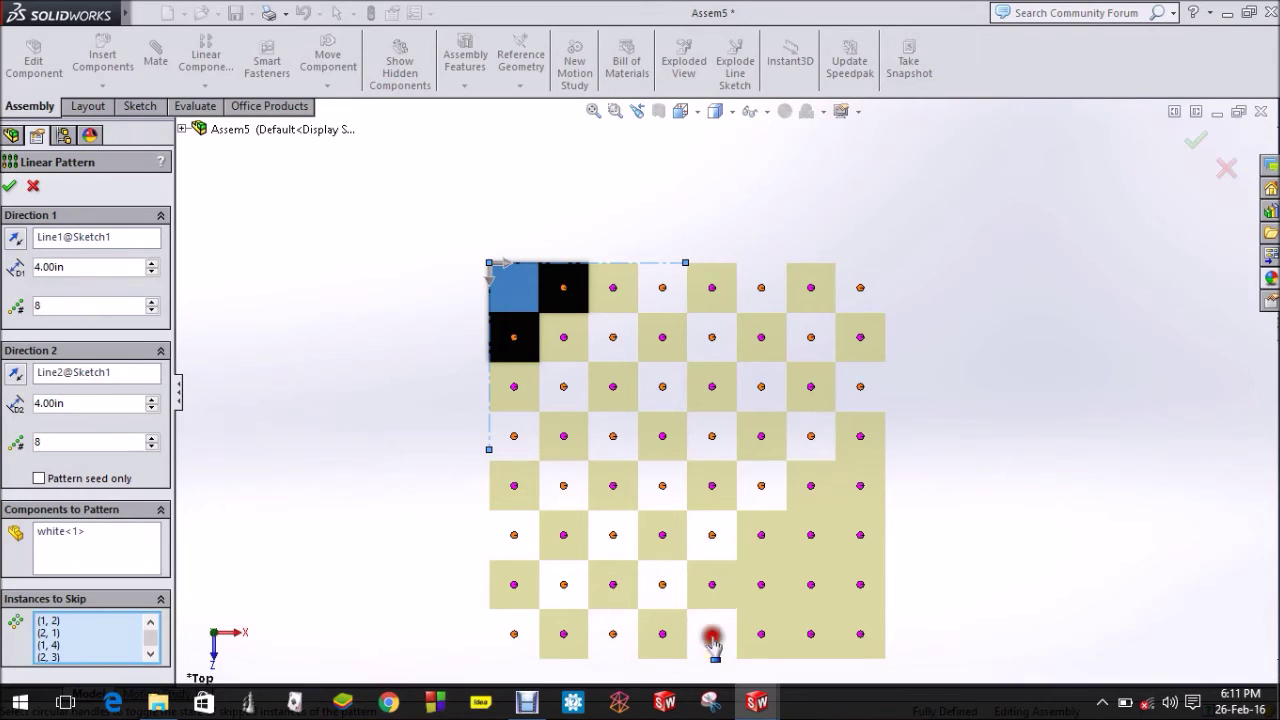
left_click(811, 537)
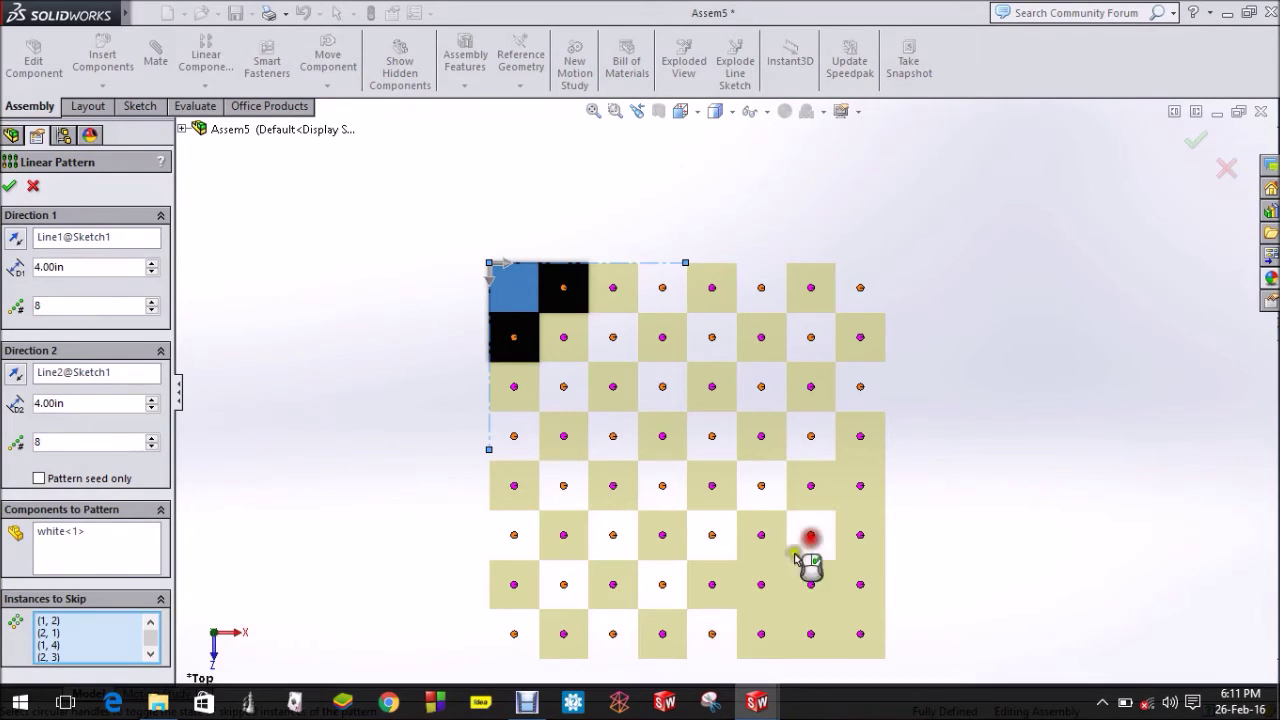
left_click(763, 587)
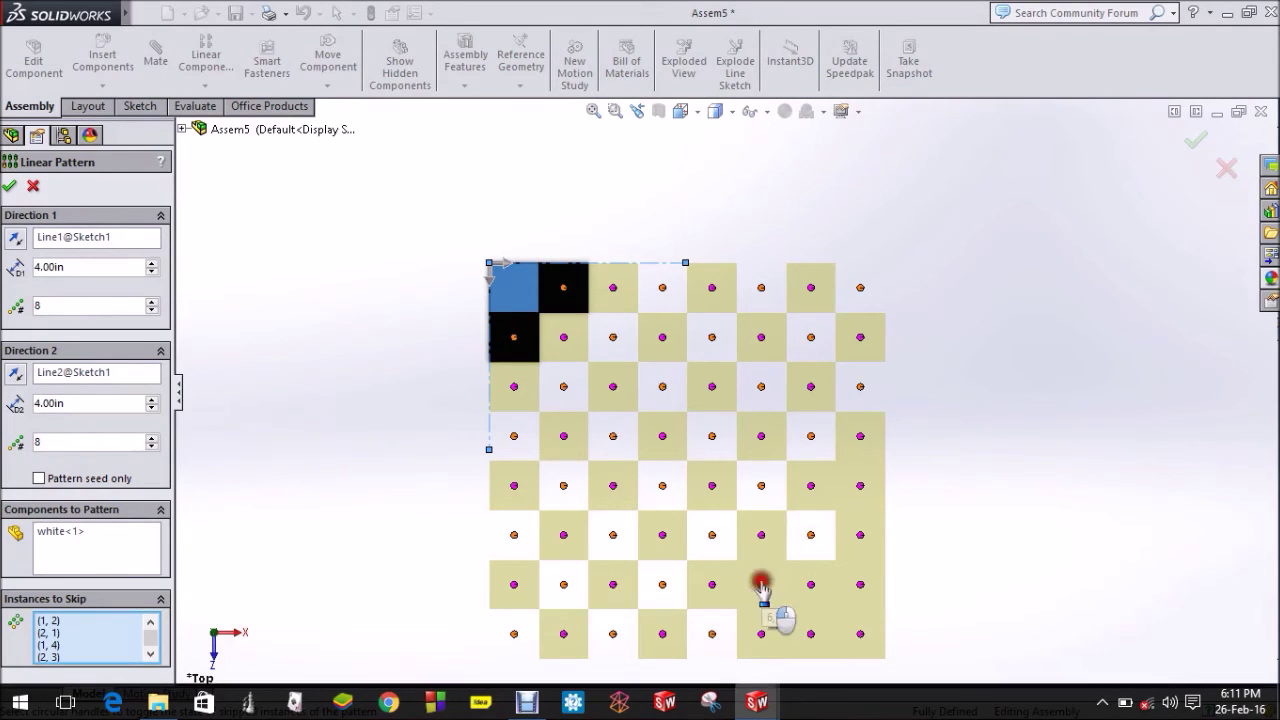
left_click(862, 488)
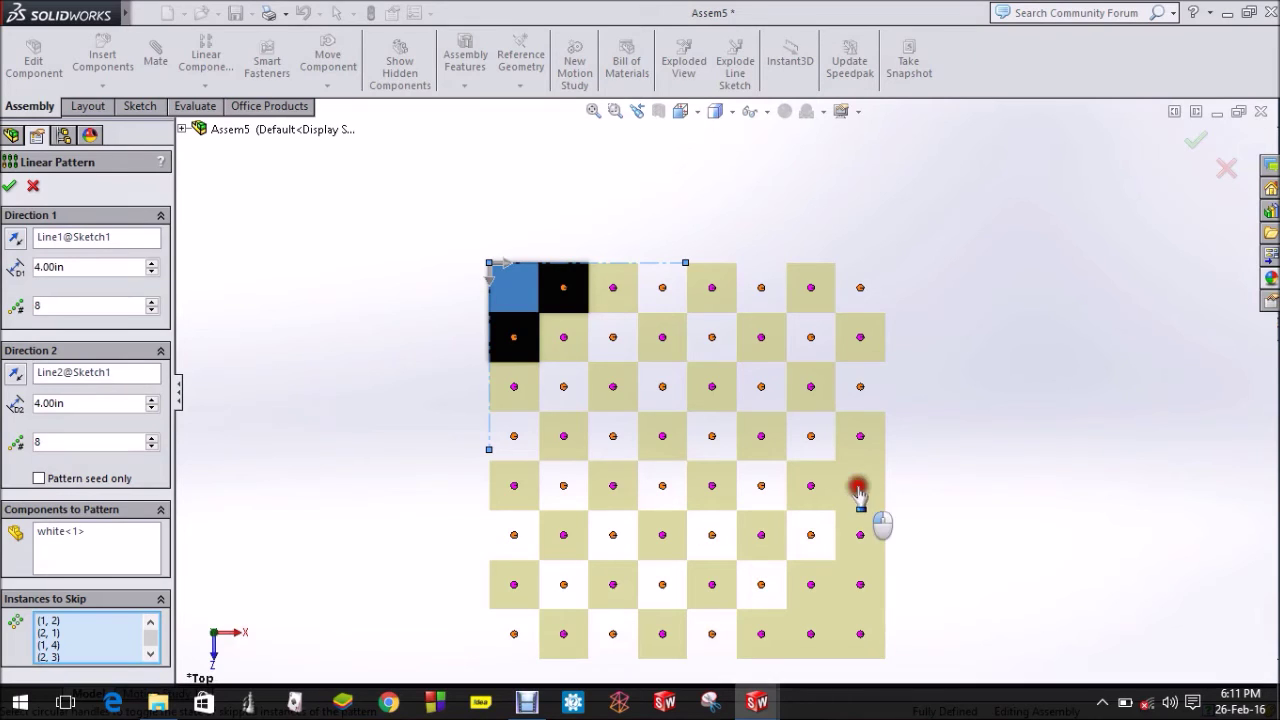
left_click(862, 588)
left_click(811, 634)
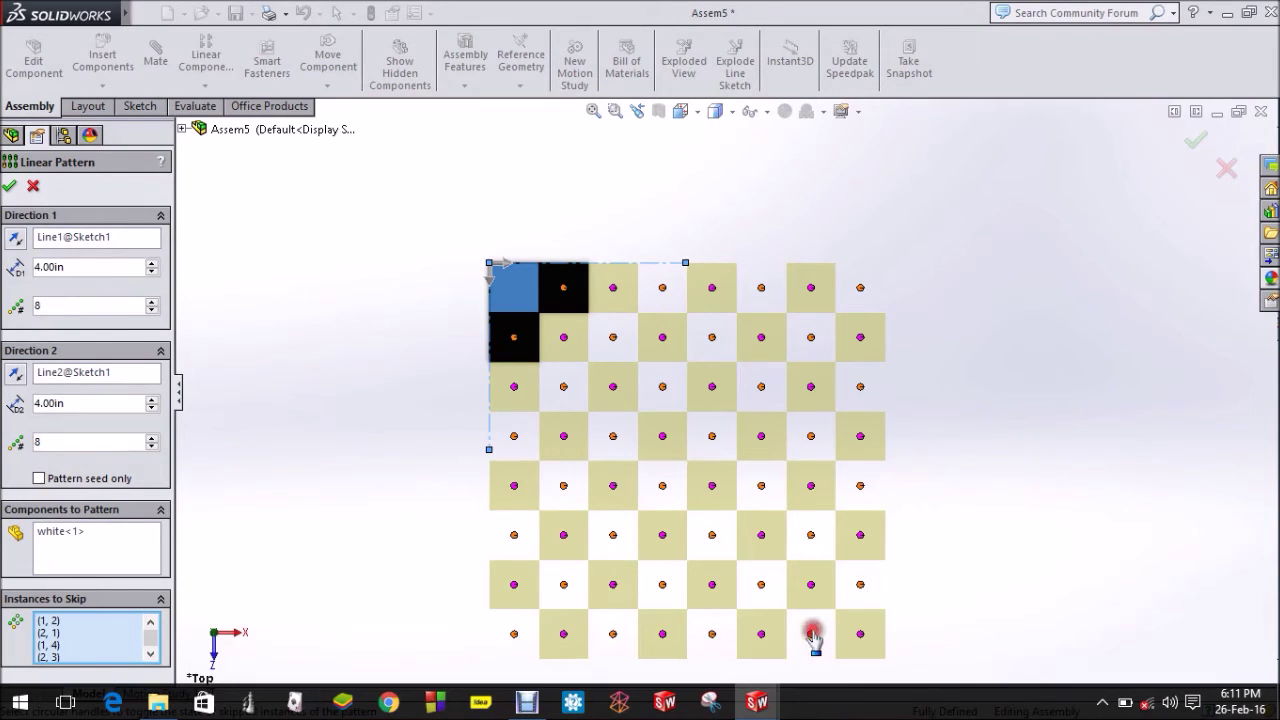
key("f")
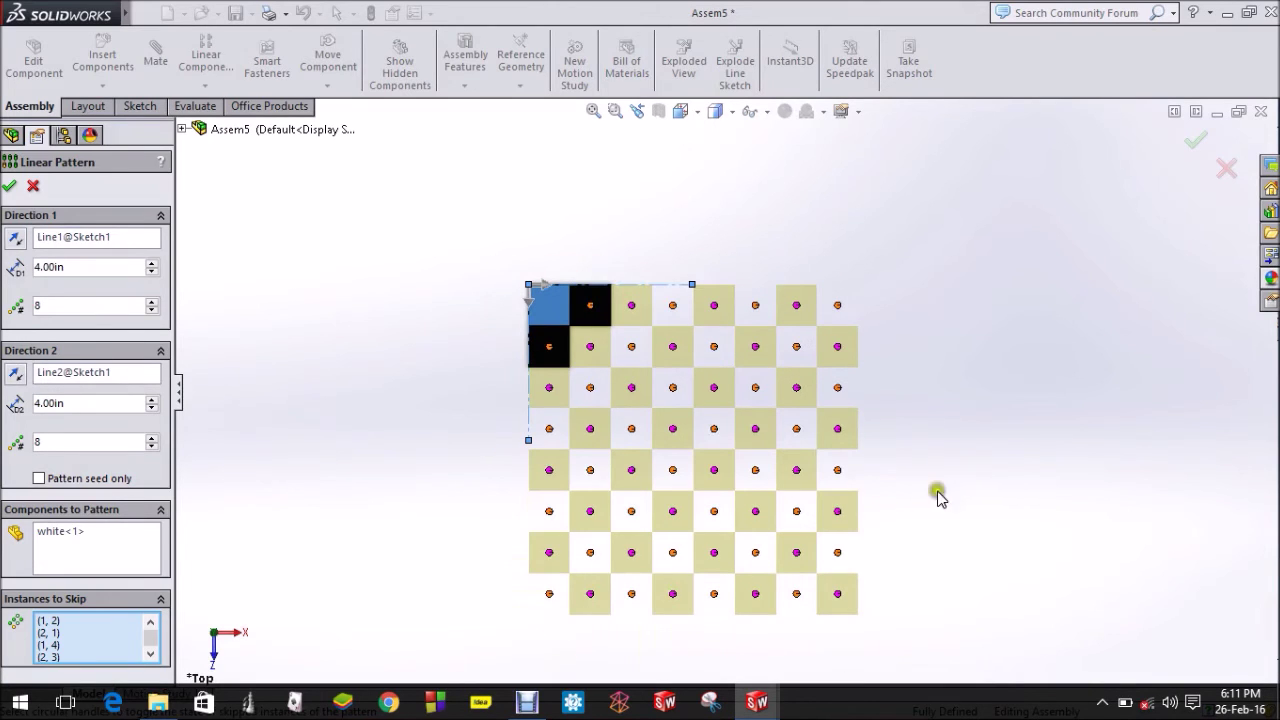
Accept the linear pattern so the white checkerboard becomes LocalLPattern1.
left_click(10, 188)
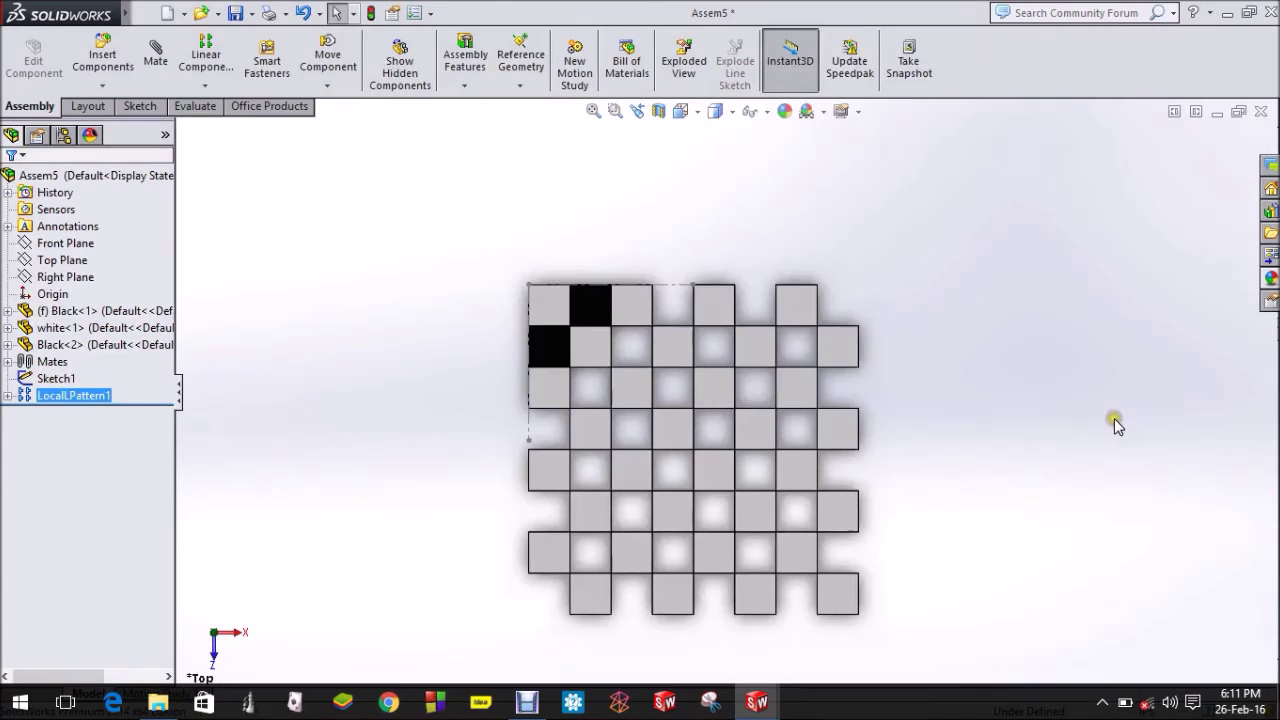
scroll(1035, 420, "down", 1)
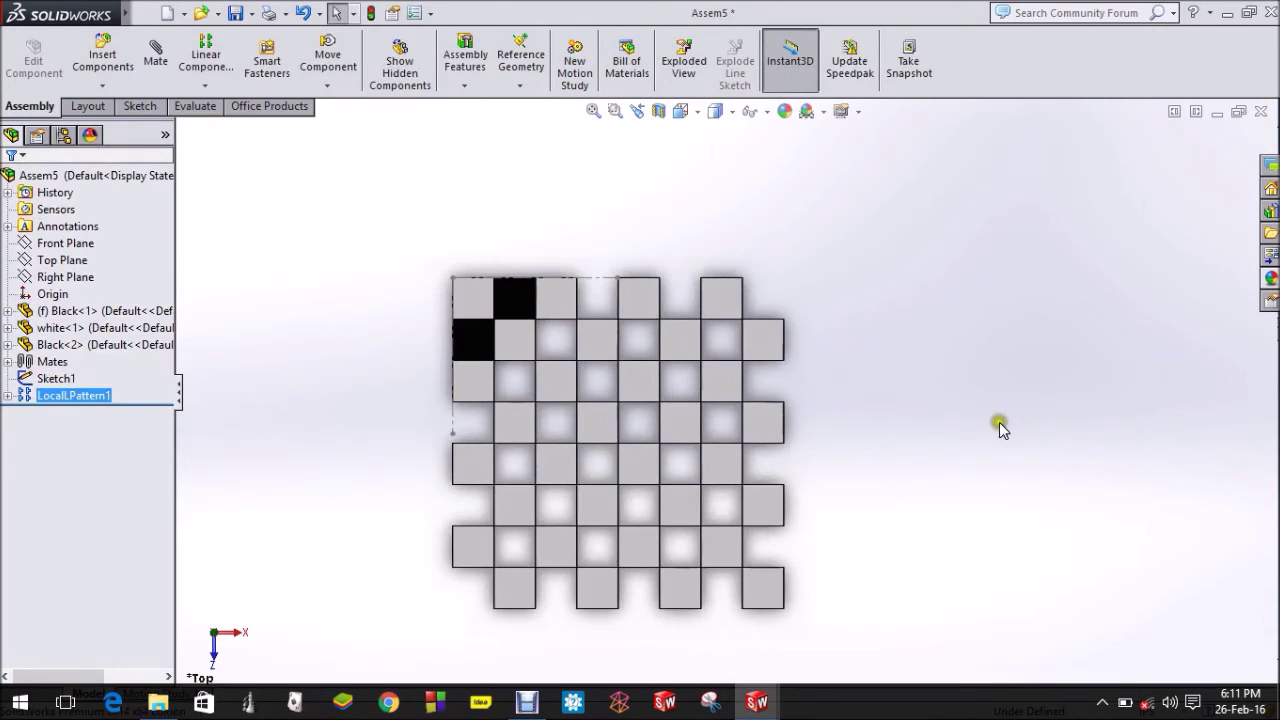
left_click(921, 420)
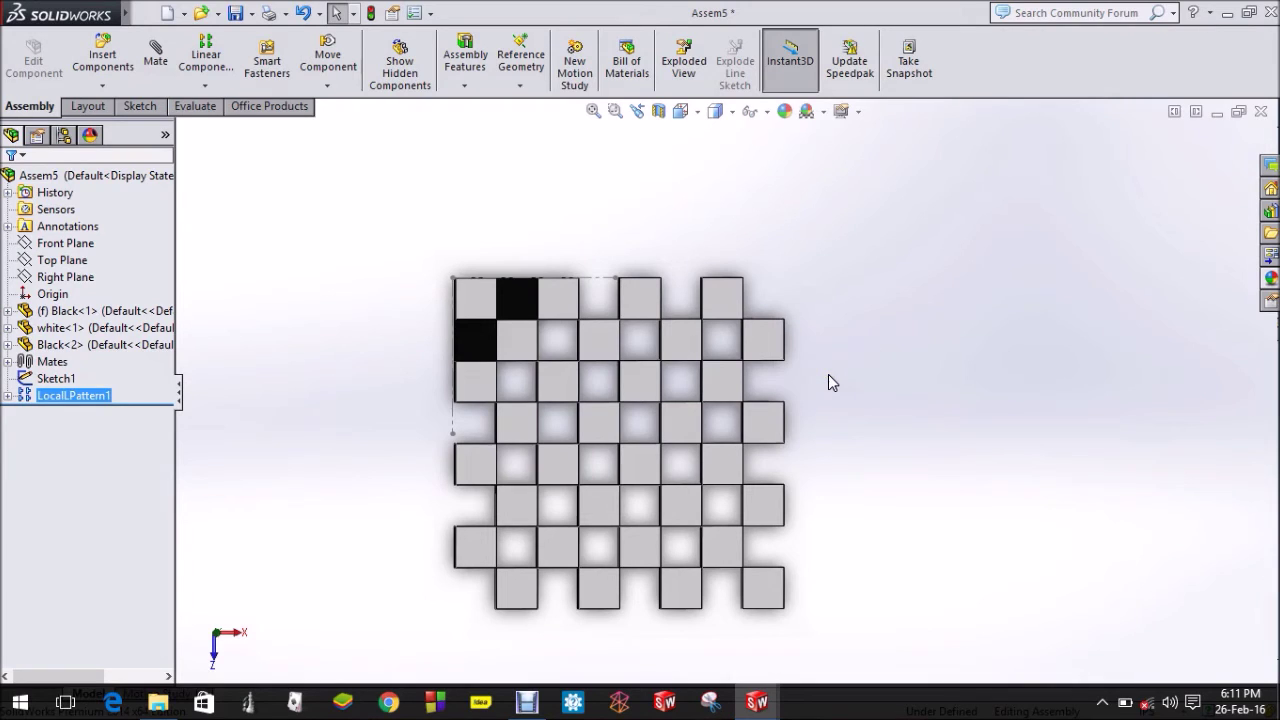
left_click_drag(640, 296, 675, 302)
left_click(209, 87)
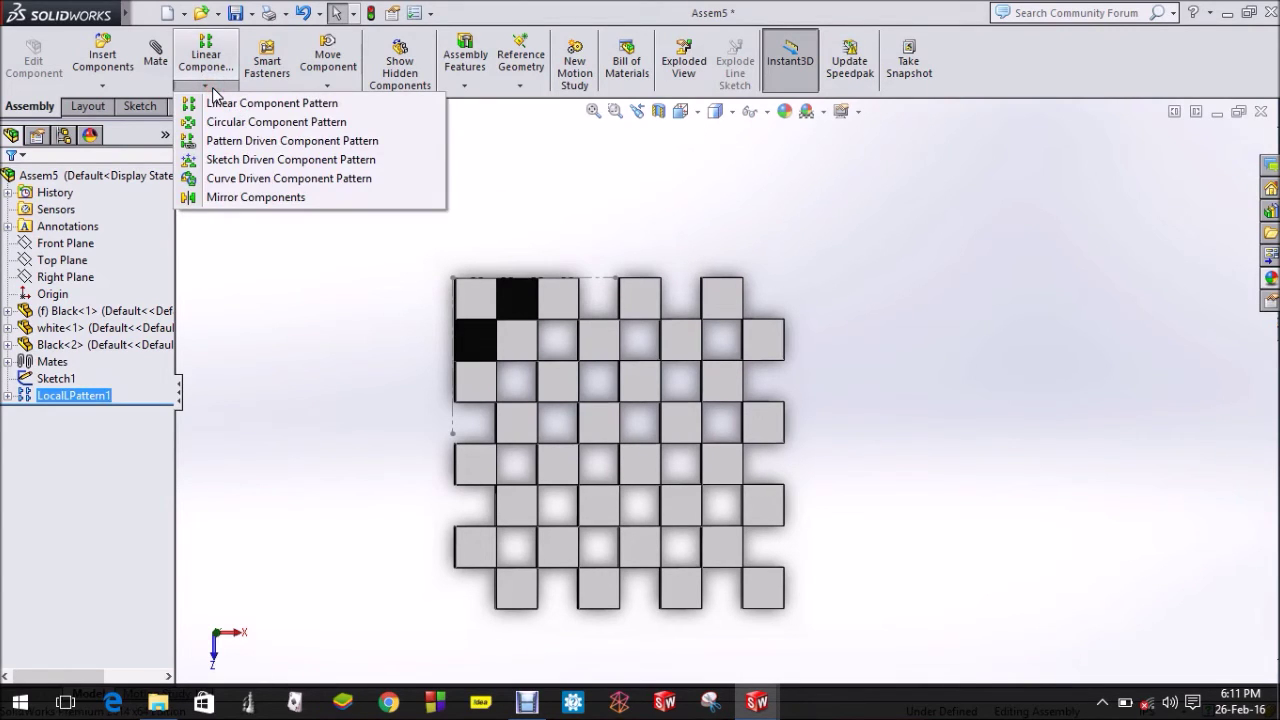
Create a pattern-driven copy of Black<1> and Black<2>, driven by LocalLPattern1.
left_click(258, 146)
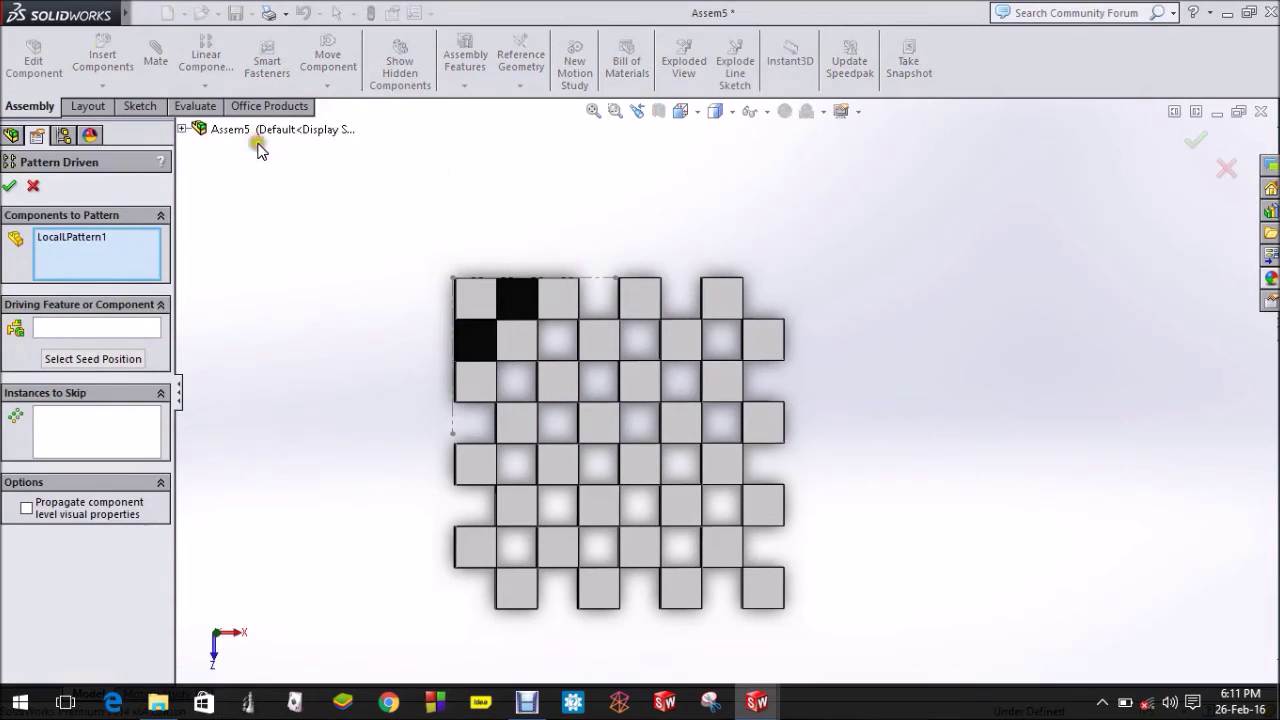
right_click(140, 244)
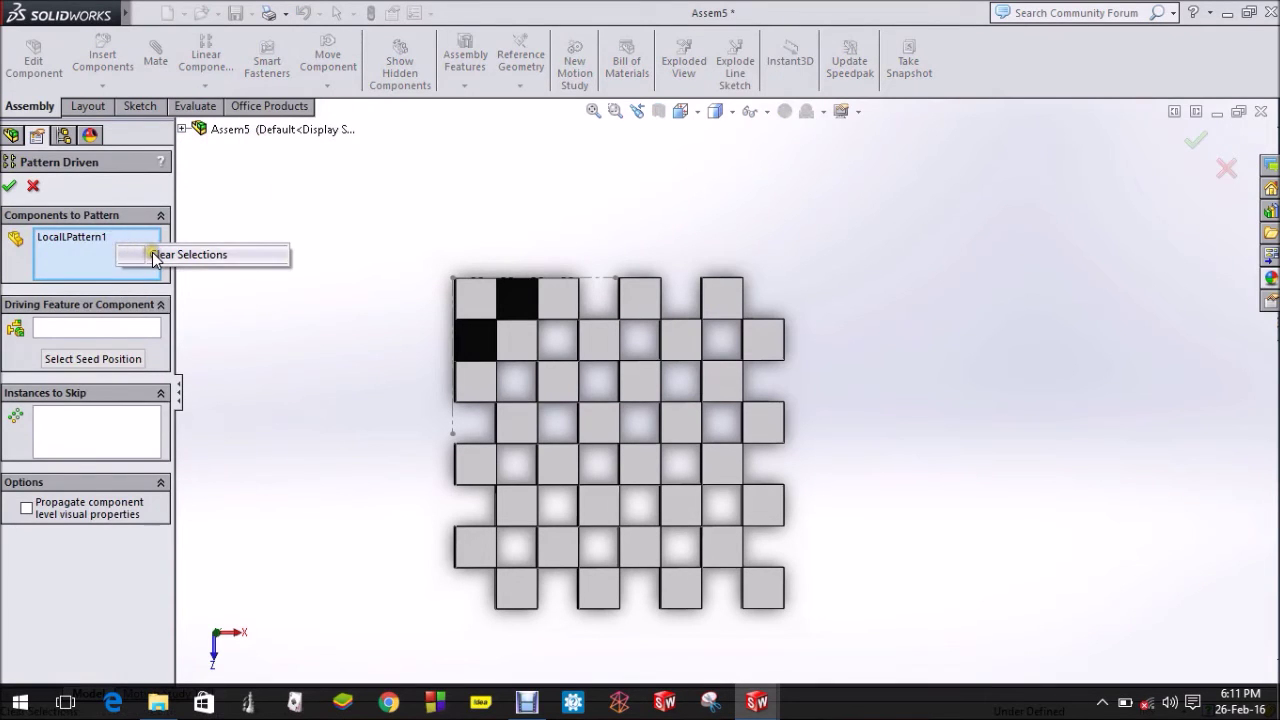
left_click(160, 254)
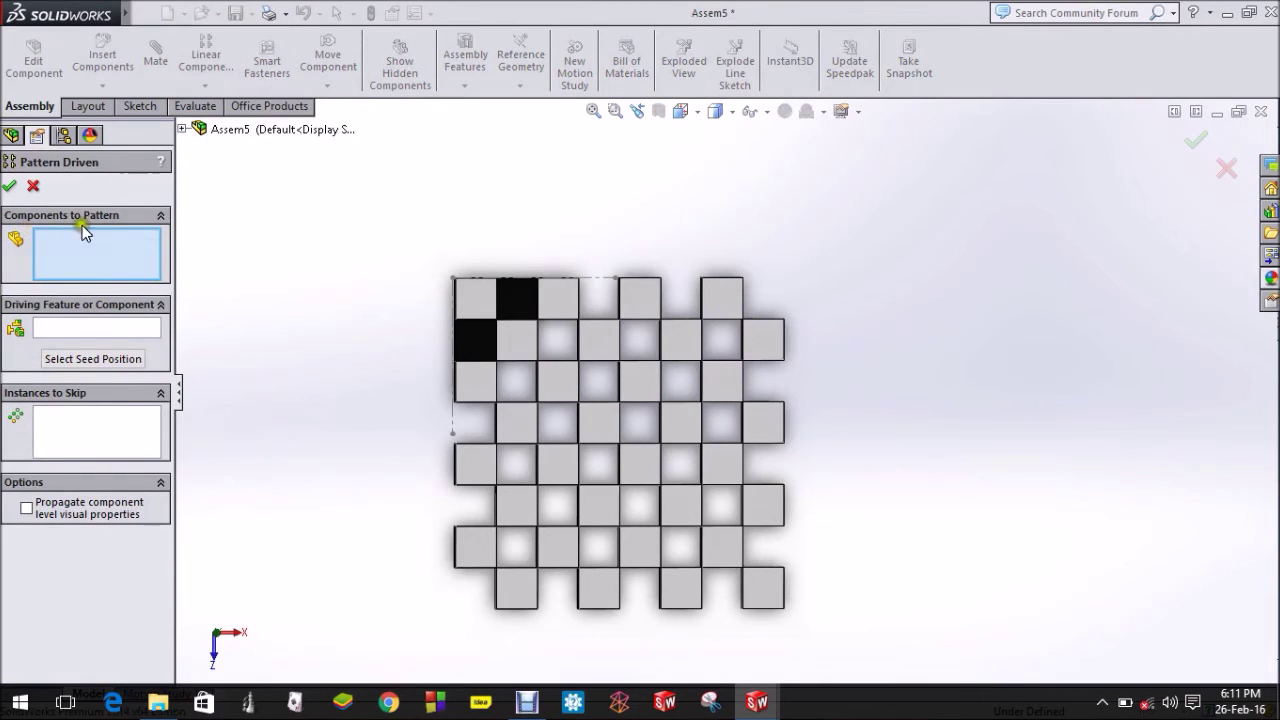
left_click(469, 336)
left_click(519, 305)
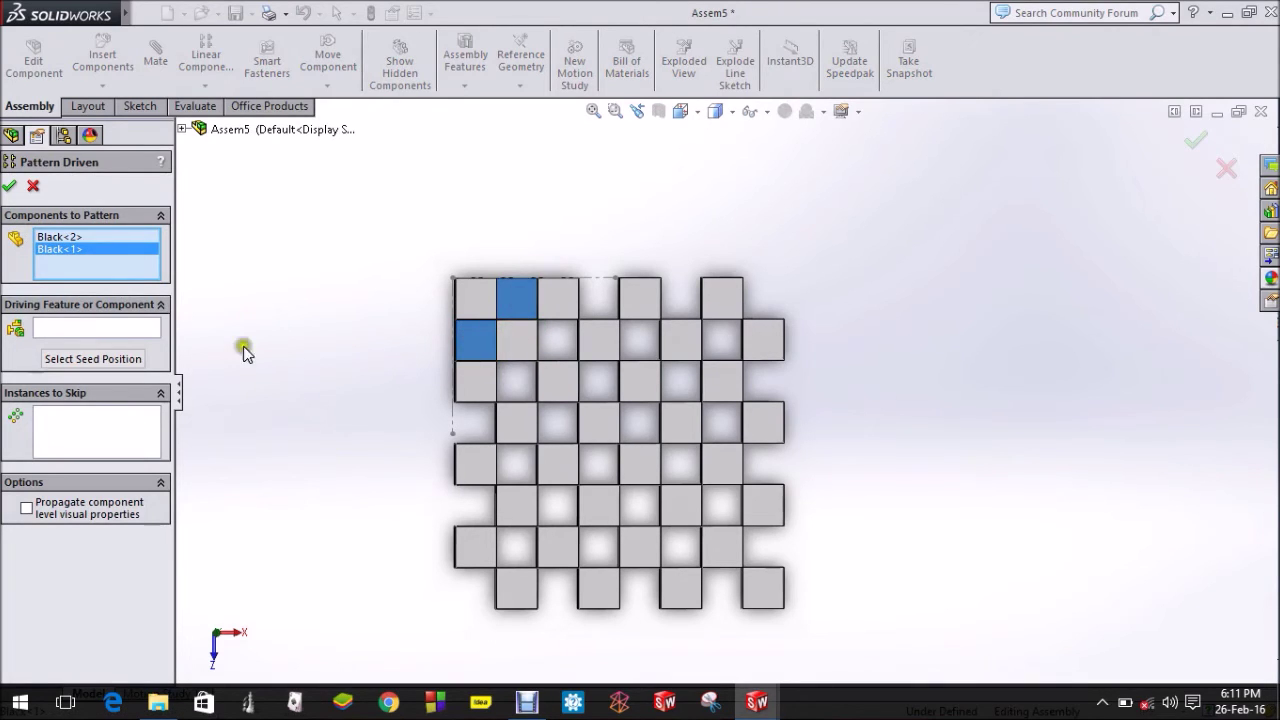
left_click(111, 330)
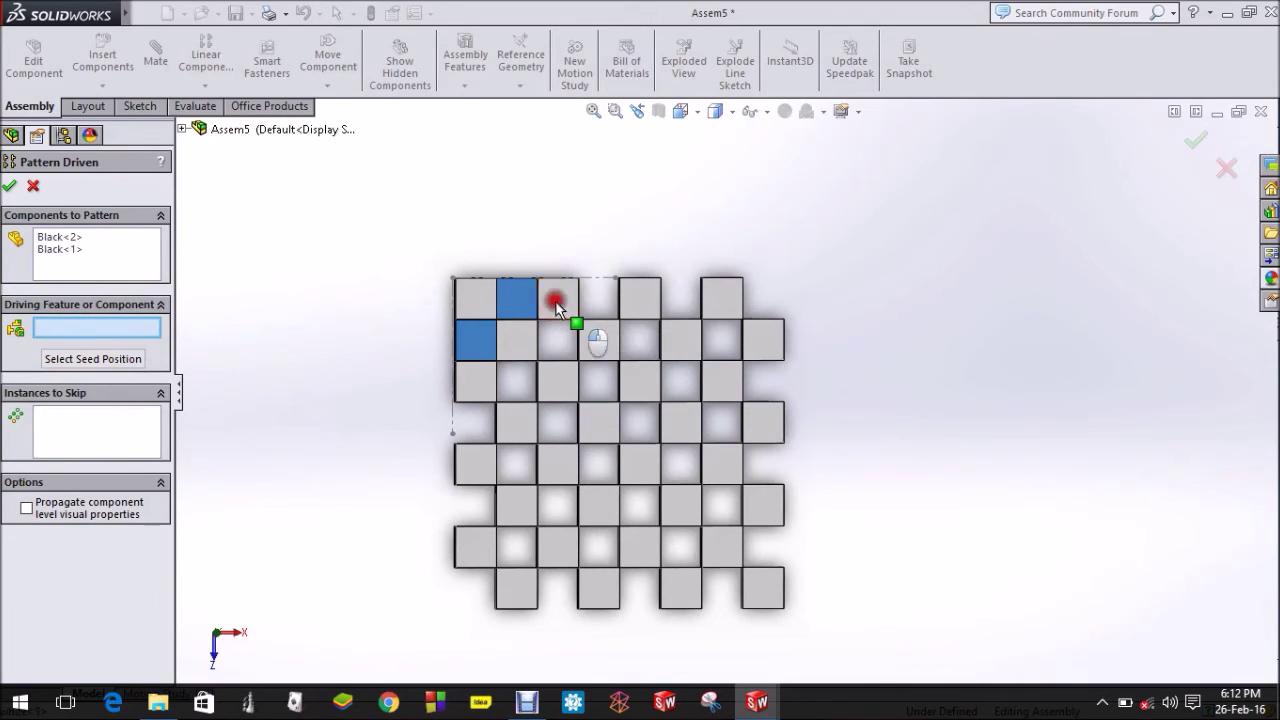
left_click(555, 300)
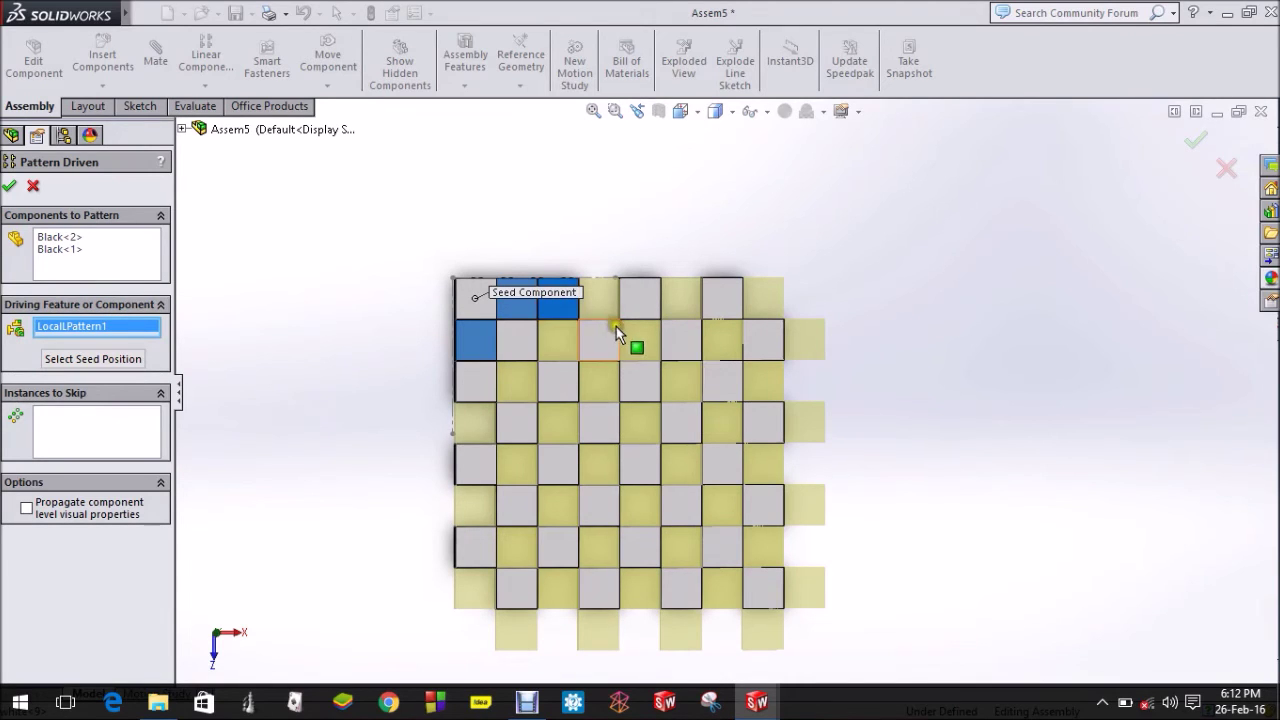
left_click(123, 438)
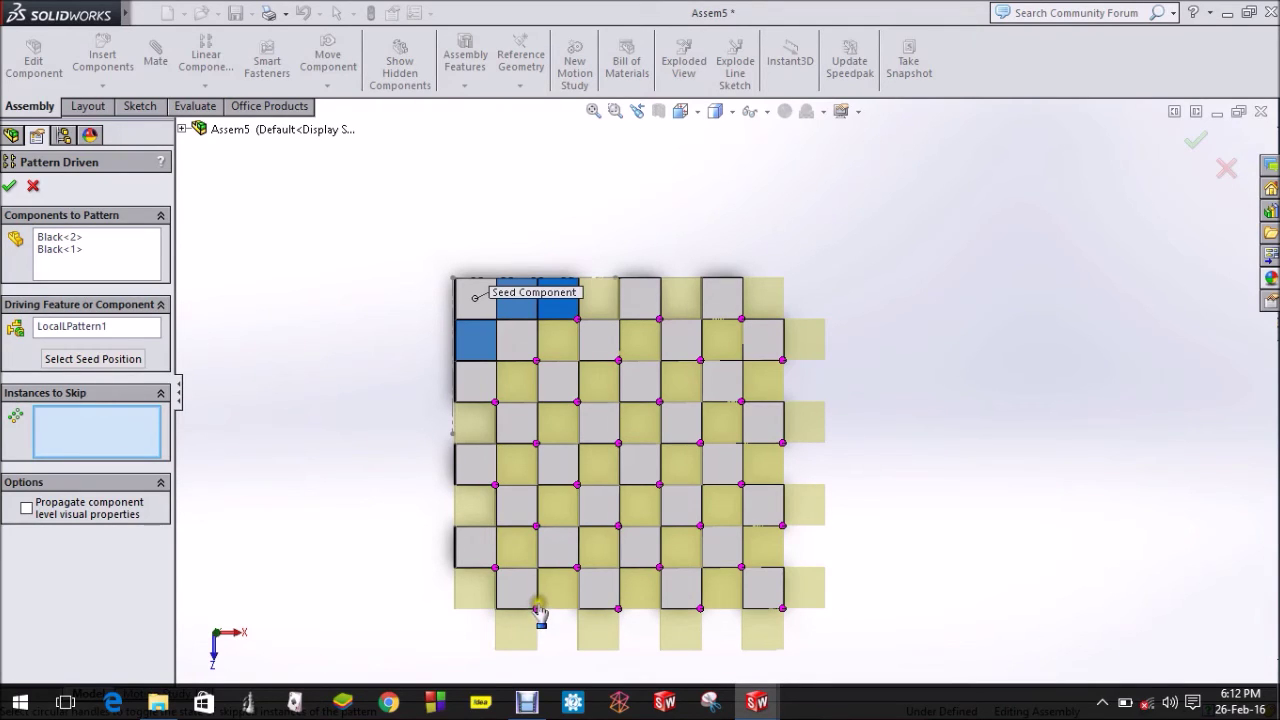
Skip black copies at (2,8), (4,8), (6,8), (8,8) and three right-edge overhangs, then accept.
left_click(537, 609)
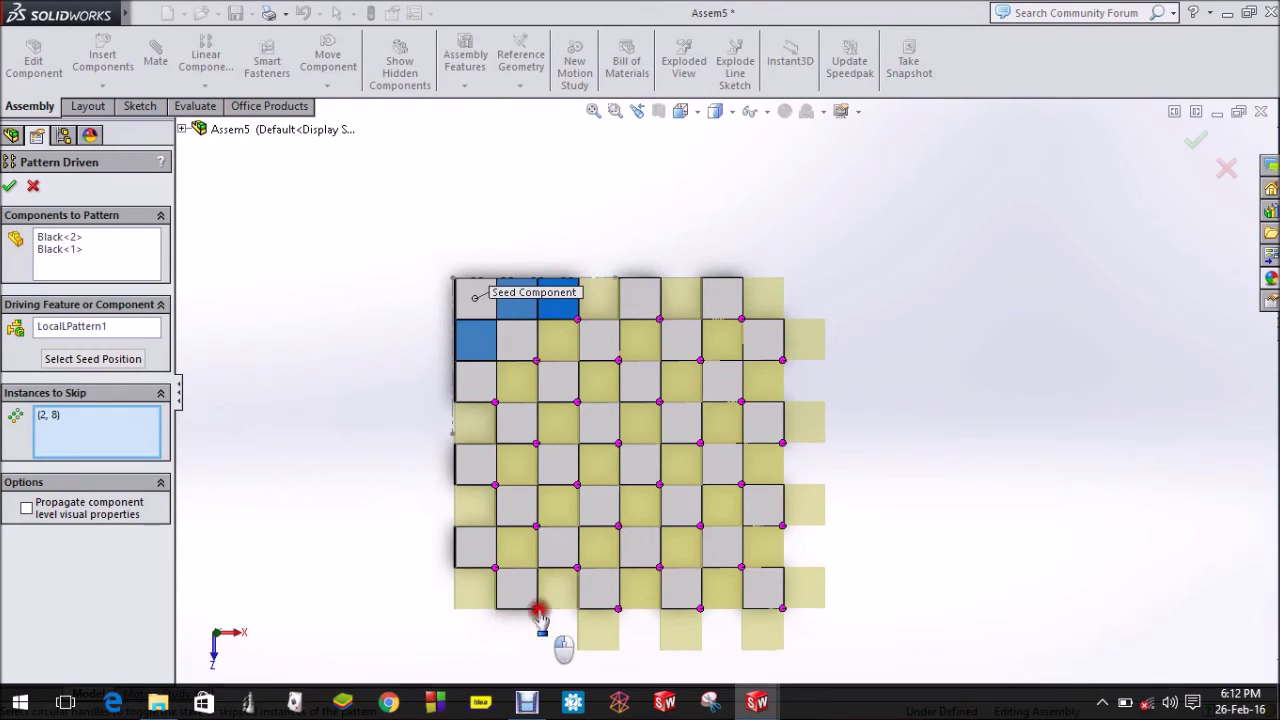
left_click(618, 608)
left_click(700, 608)
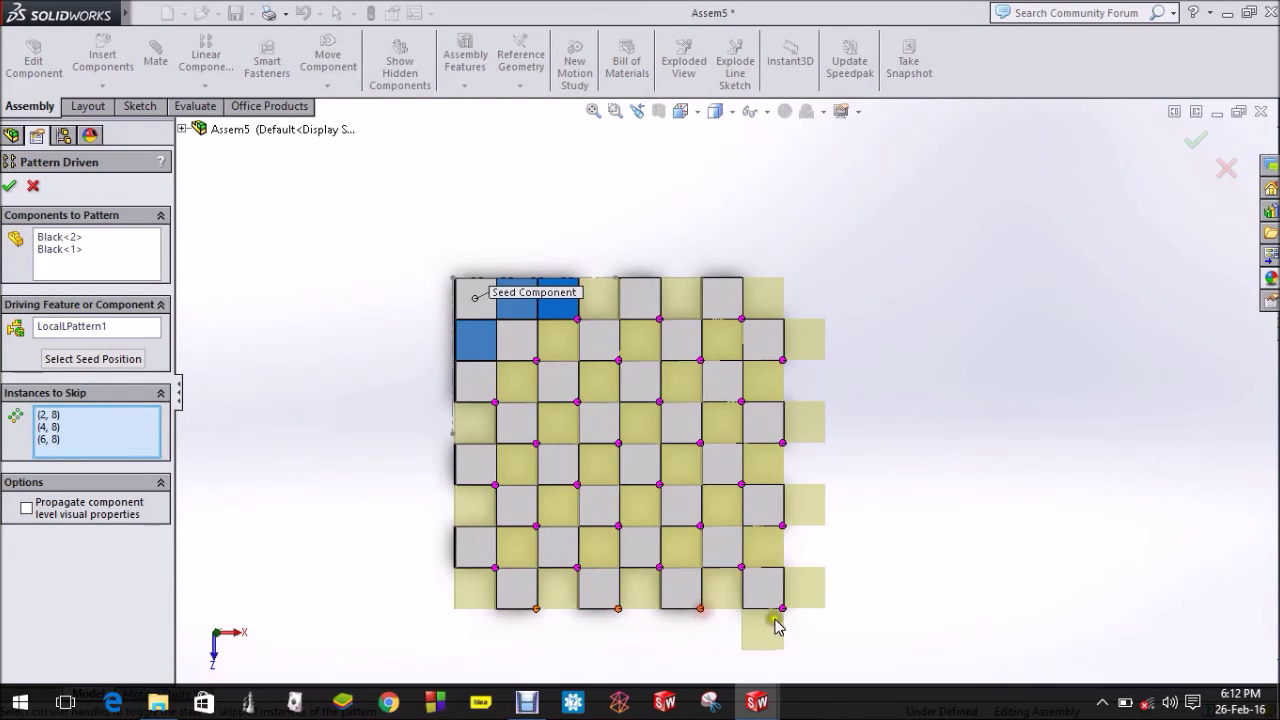
left_click(782, 610)
left_click(782, 525)
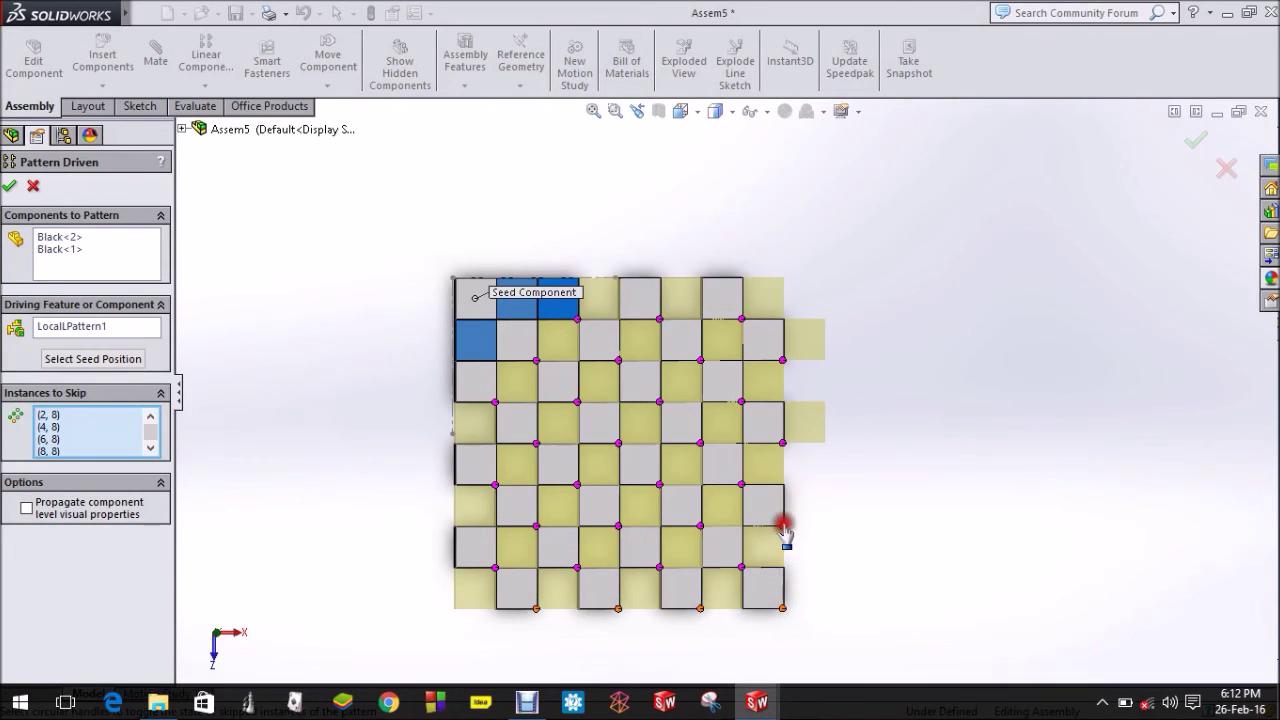
left_click(782, 443)
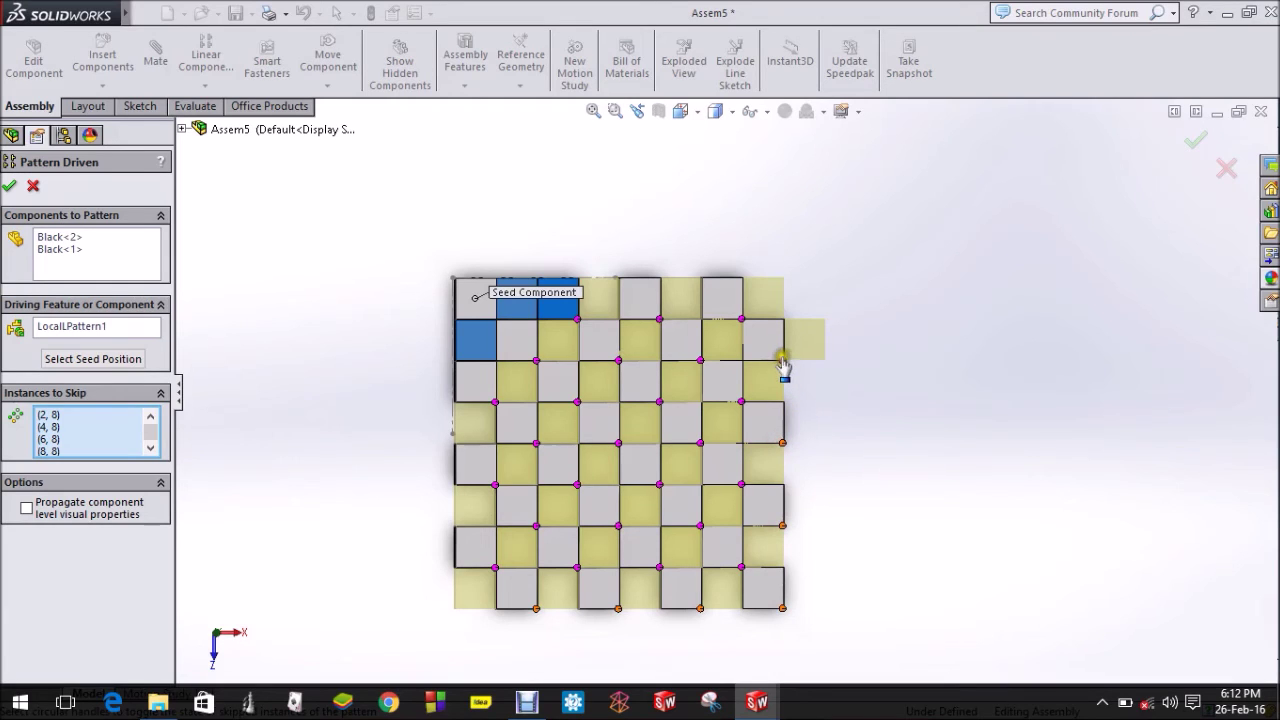
left_click(783, 362)
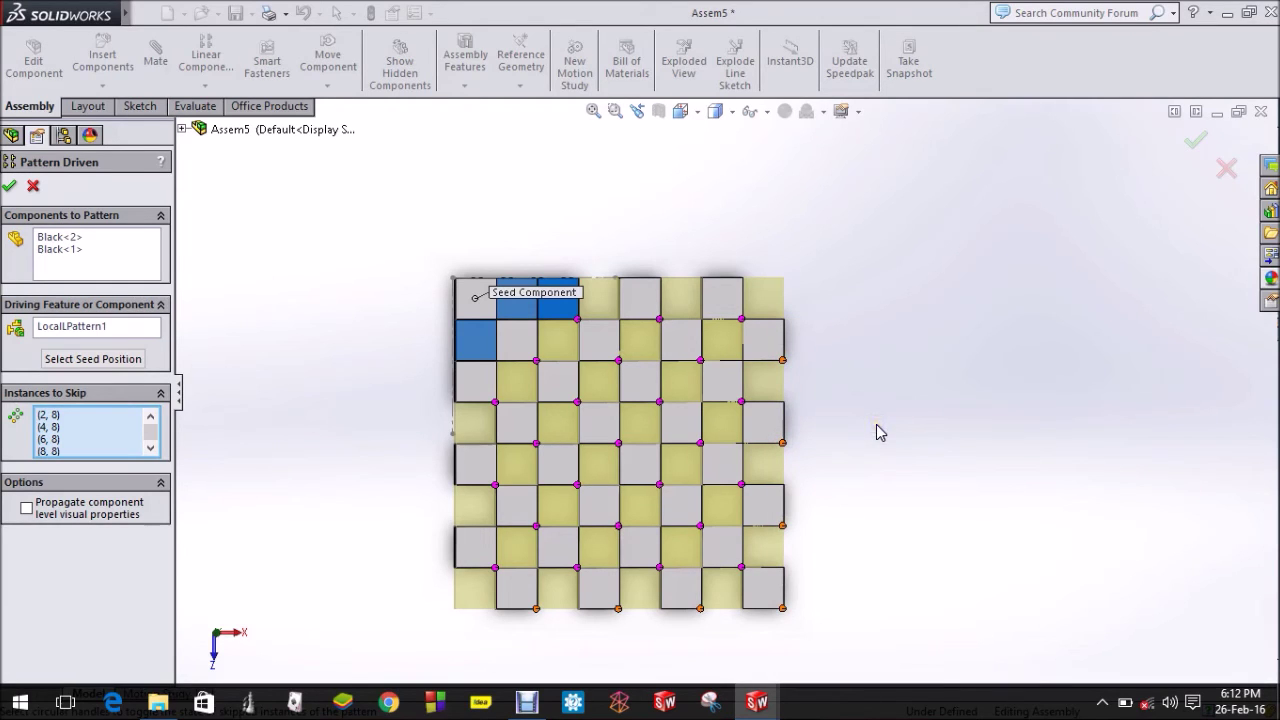
middle_click_drag(862, 447, 854, 409)
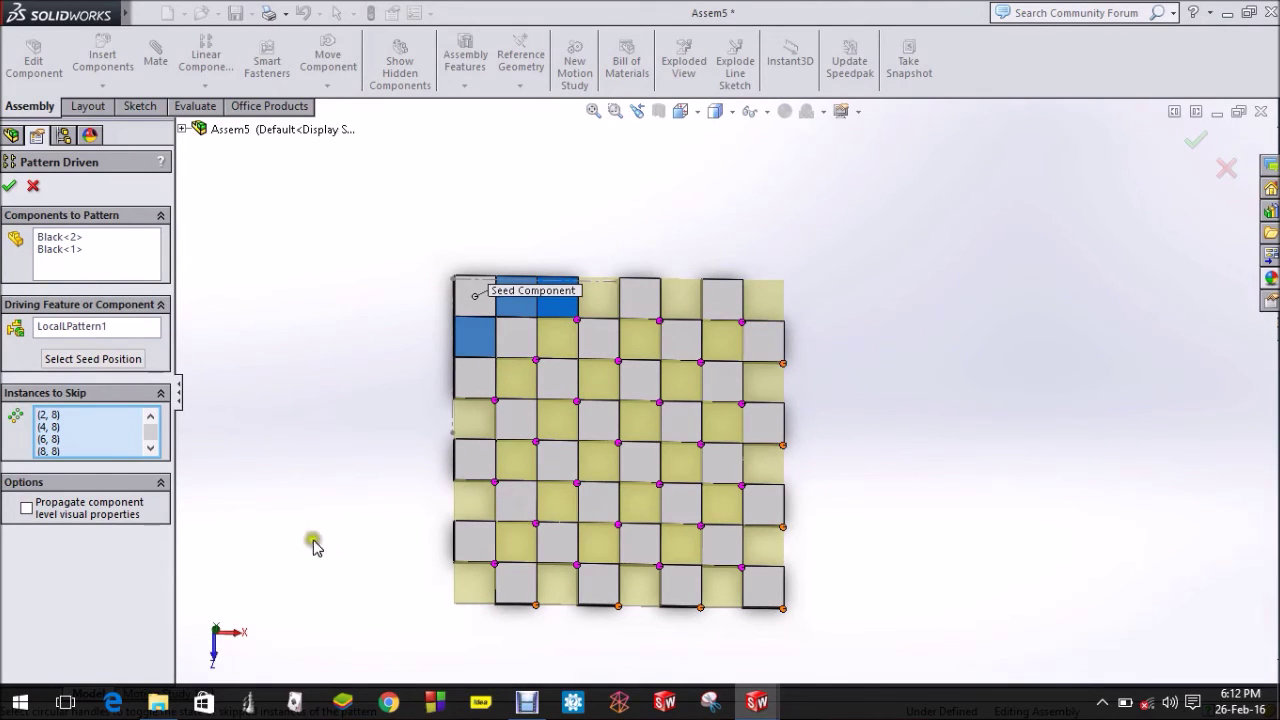
left_click(9, 187)
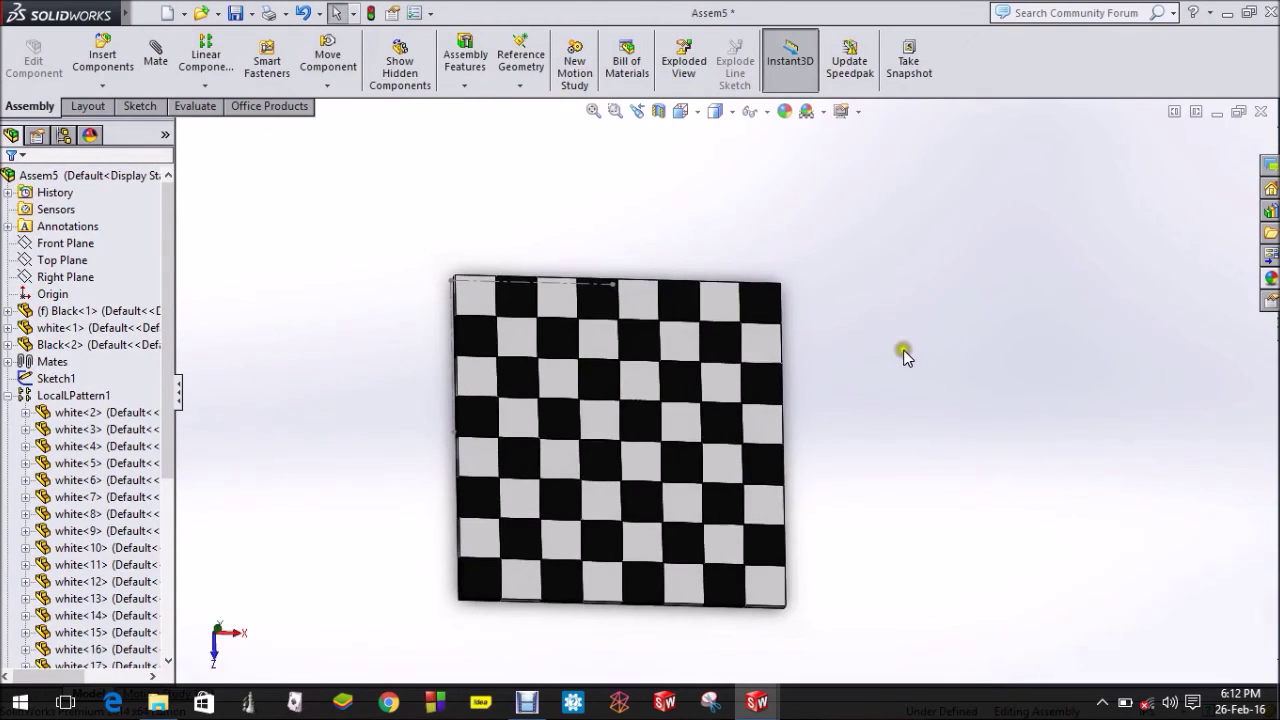
Rotate the view to inspect the completed 8×8 checkerboard at an angle.
scroll(900, 355, "down", 1)
mouse_move(840, 364)
middle_mouse_down()
mouse_move(823, 363)
mouse_move(814, 323)
mouse_move(823, 381)
mouse_move(806, 423)
mouse_move(783, 371)
mouse_move(803, 383)
mouse_move(836, 471)
middle_mouse_up()
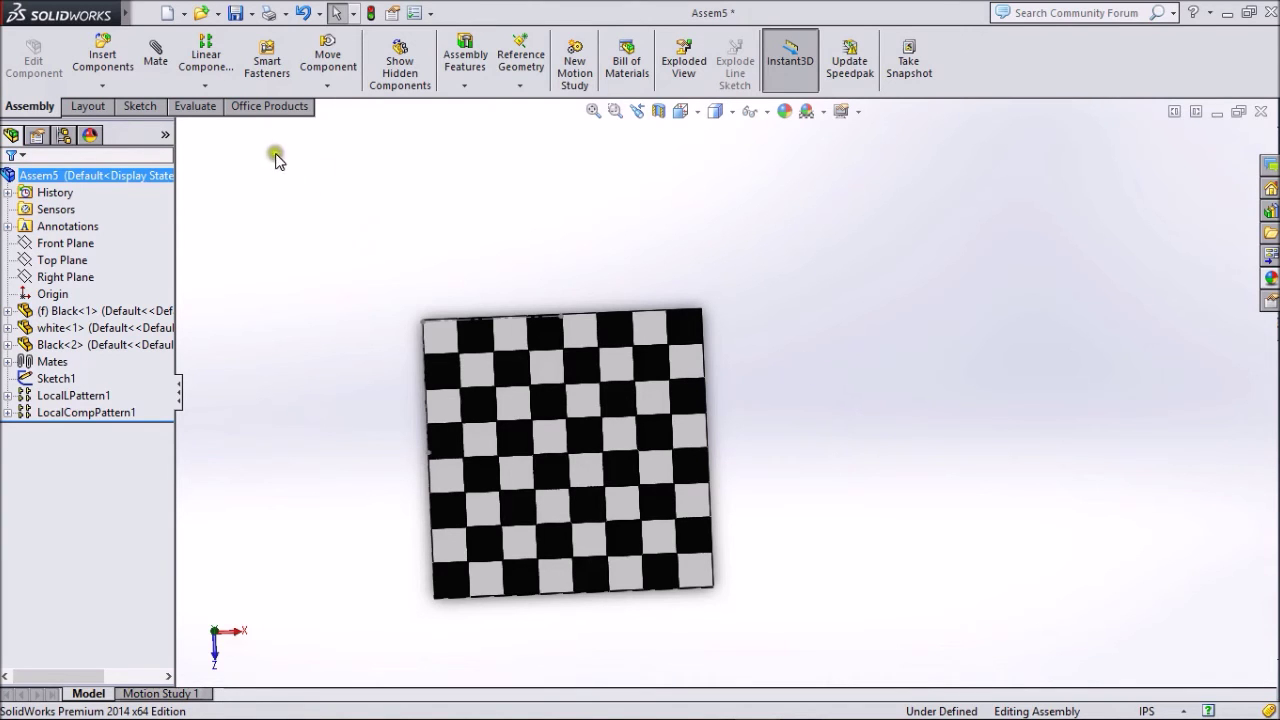
left_click(217, 13)
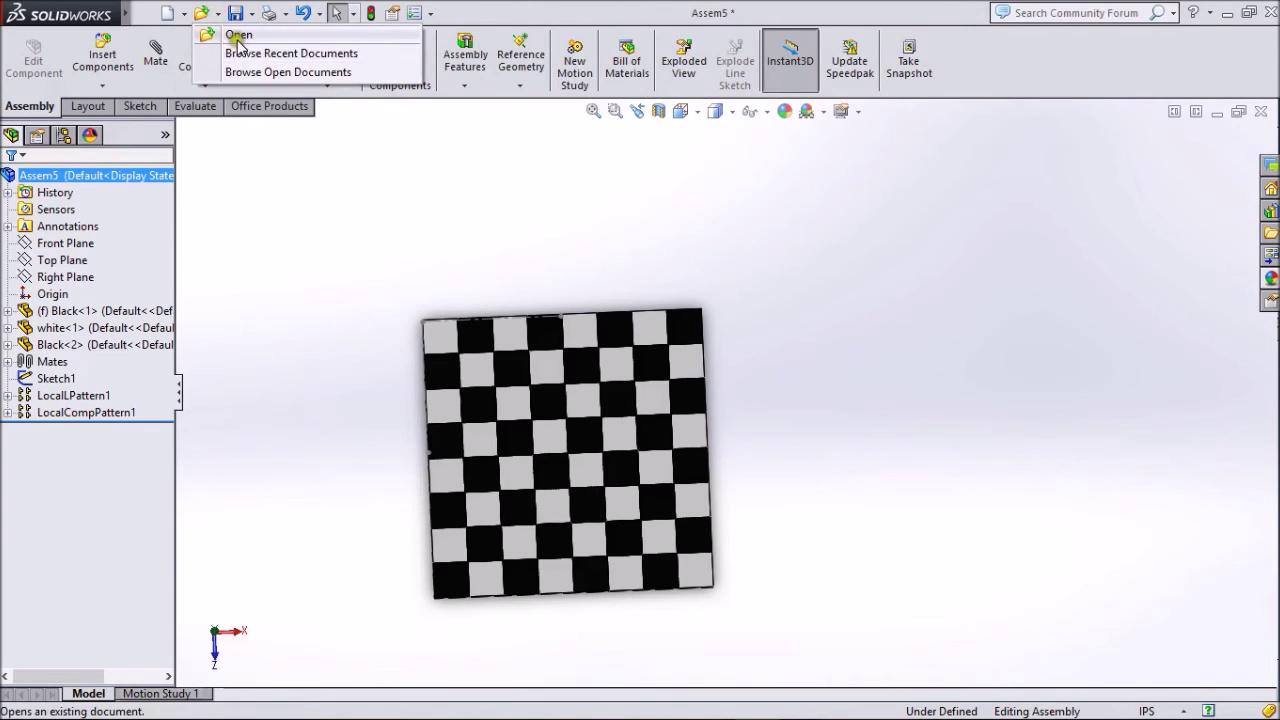
Open the Boundary part to check it, then close it and return to the assembly.
left_click(238, 36)
left_click(538, 225)
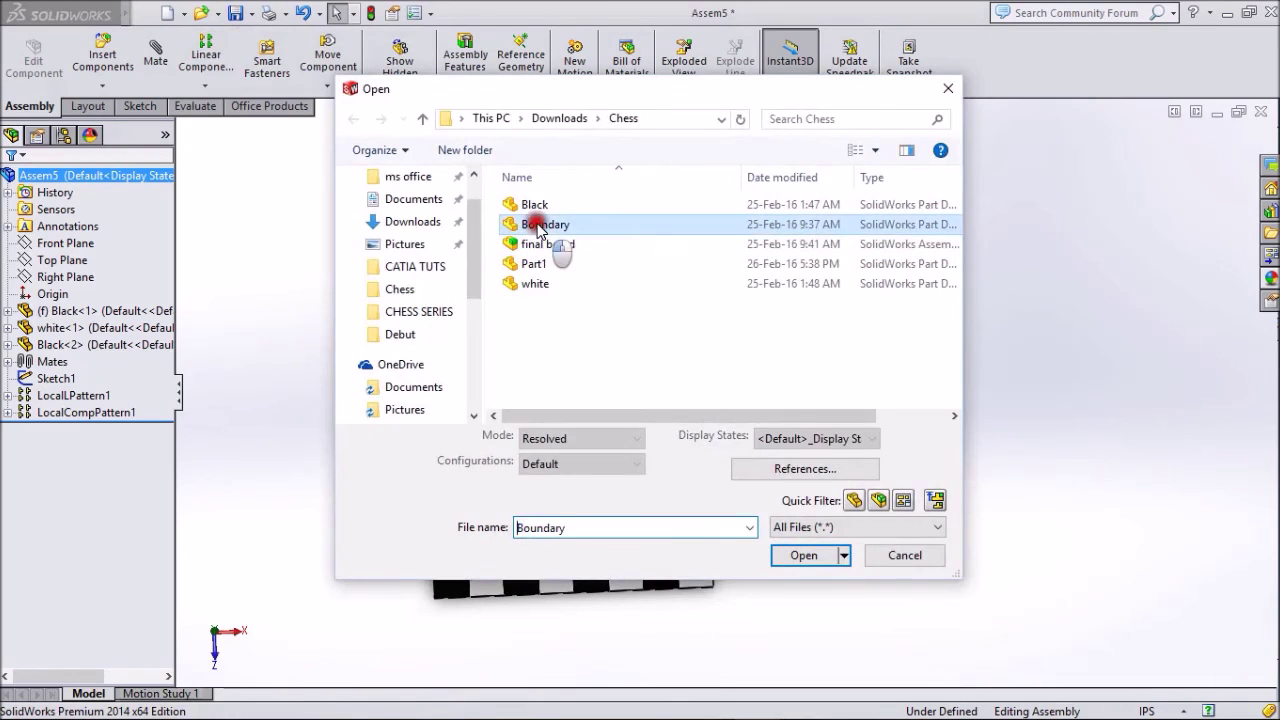
left_click(795, 556)
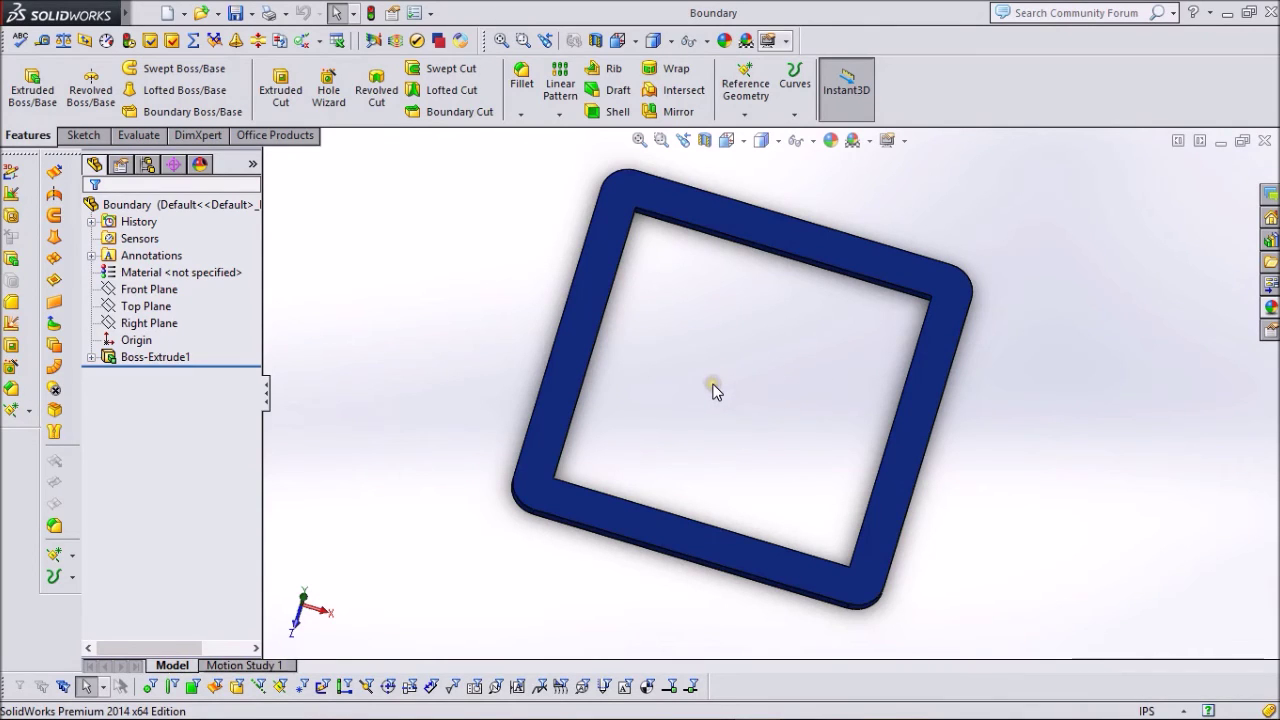
left_click(1266, 137)
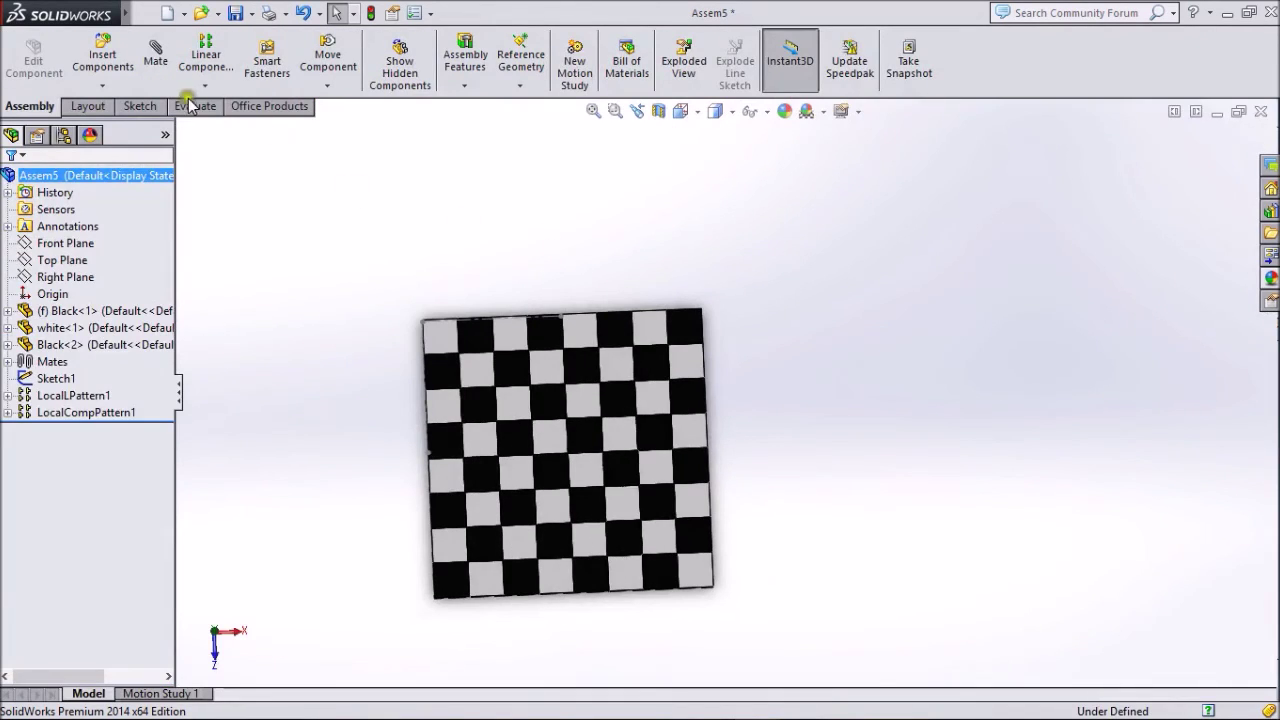
Insert the Boundary part as a component, placing it beside the chessboard.
left_click(103, 65)
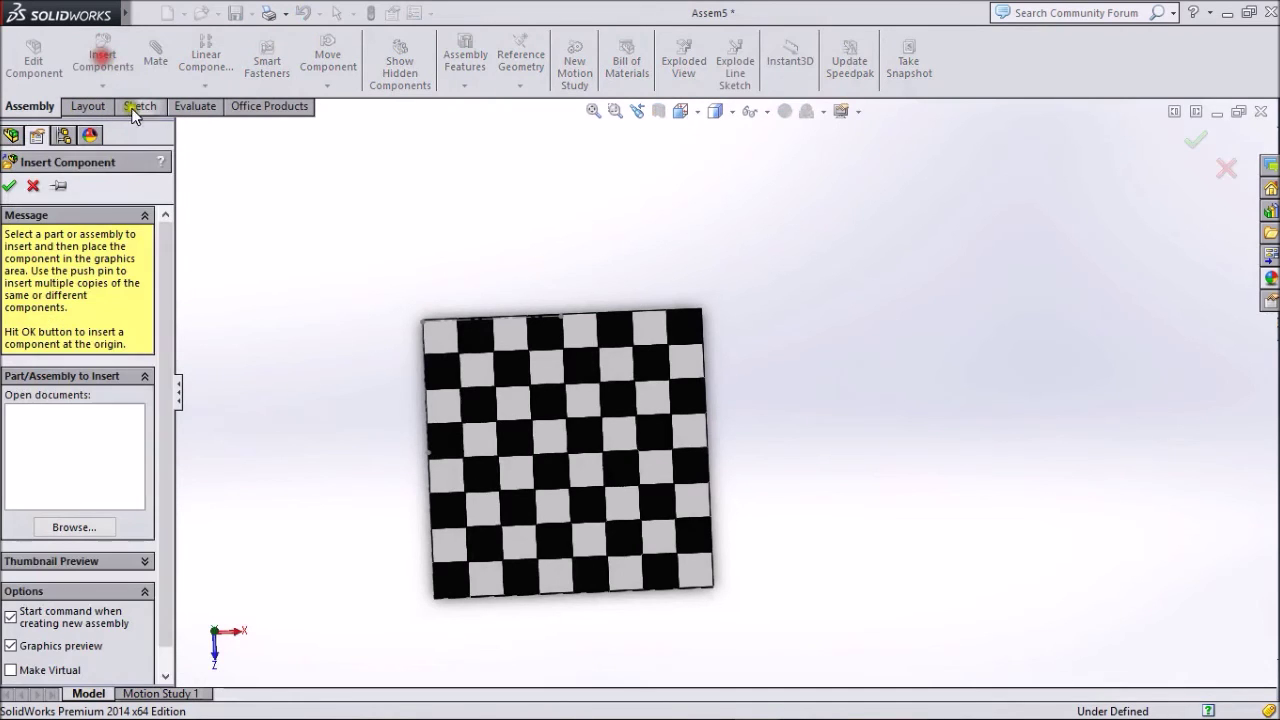
left_click(64, 526)
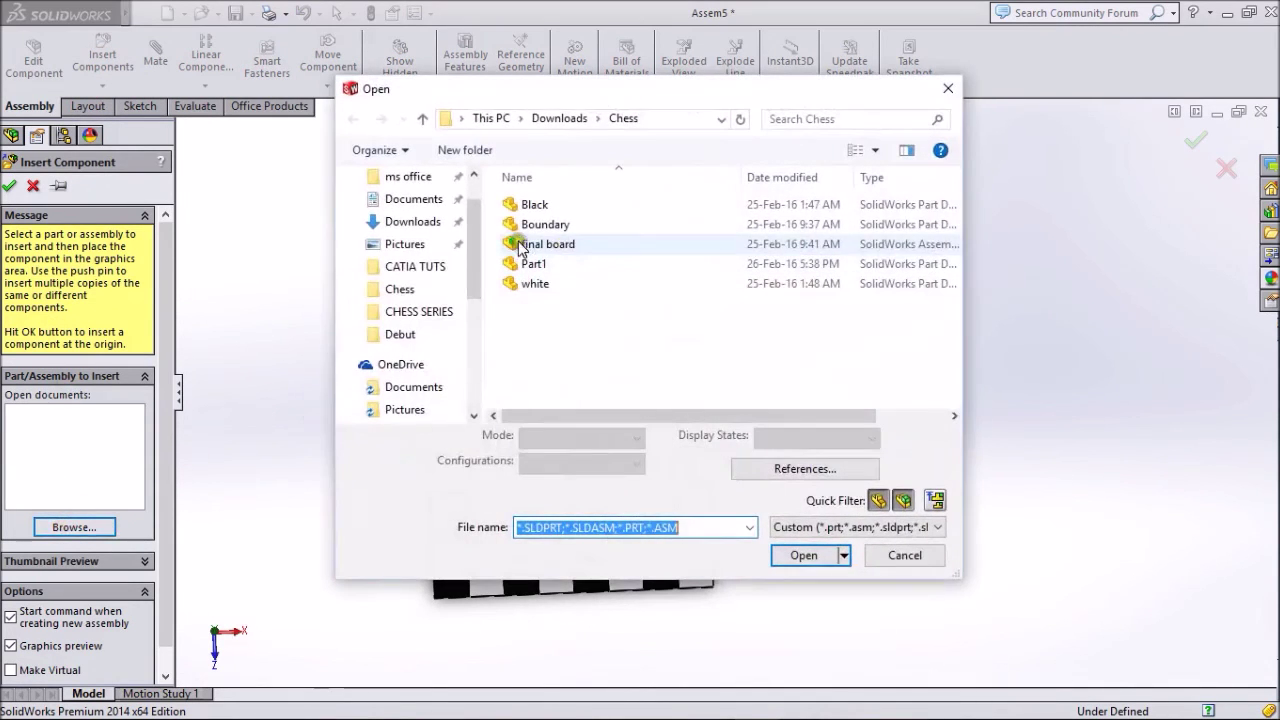
left_click(530, 224)
left_click(805, 557)
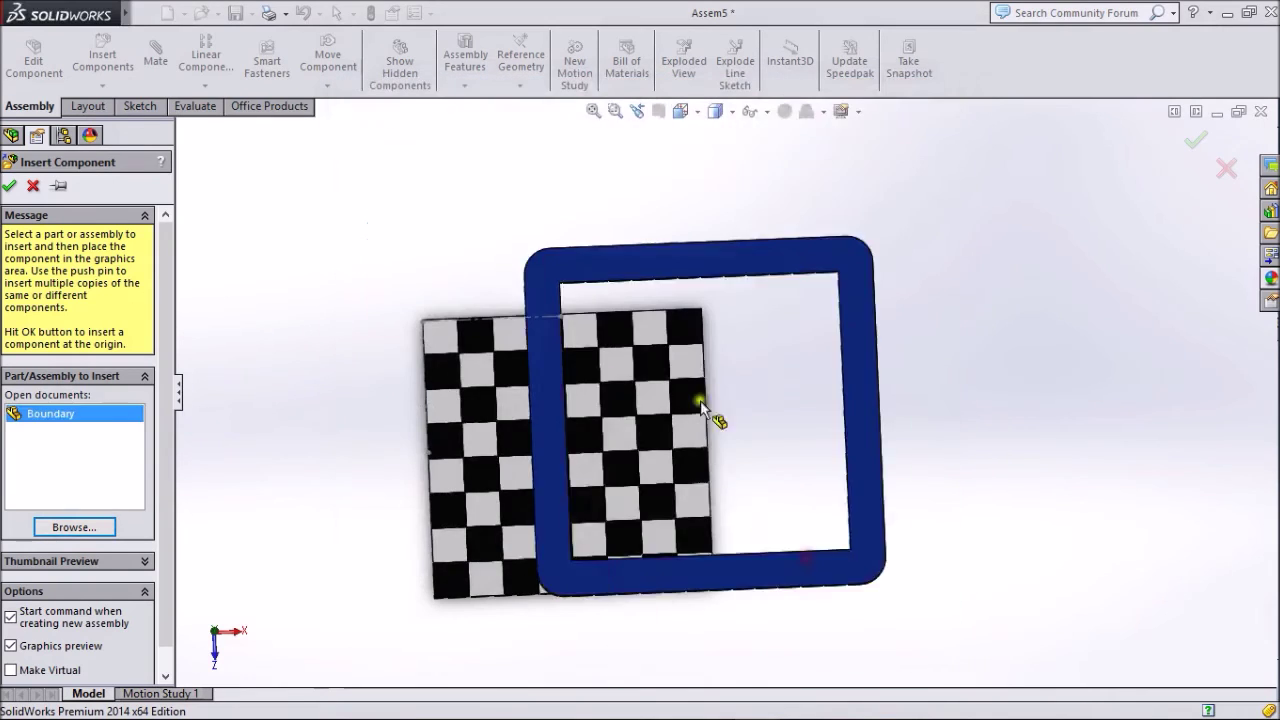
left_click(933, 355)
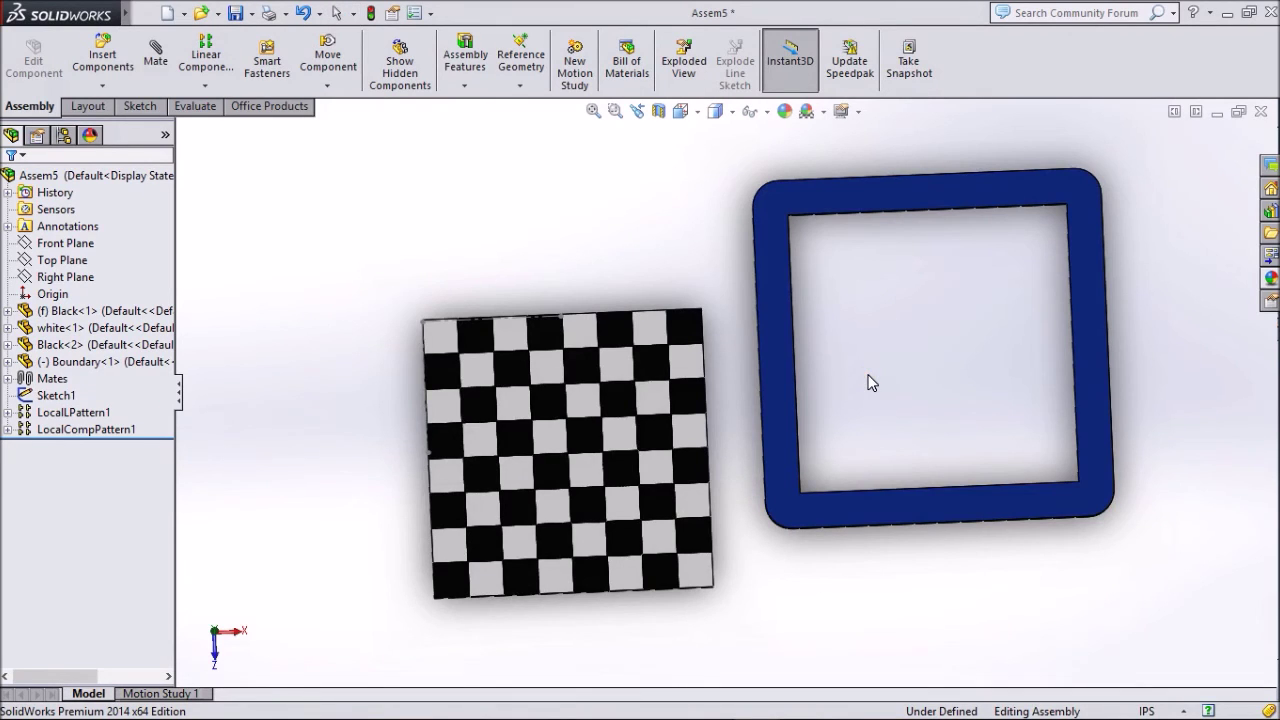
mouse_move(869, 382)
middle_mouse_down()
mouse_move(814, 334)
mouse_move(817, 319)
middle_mouse_up()
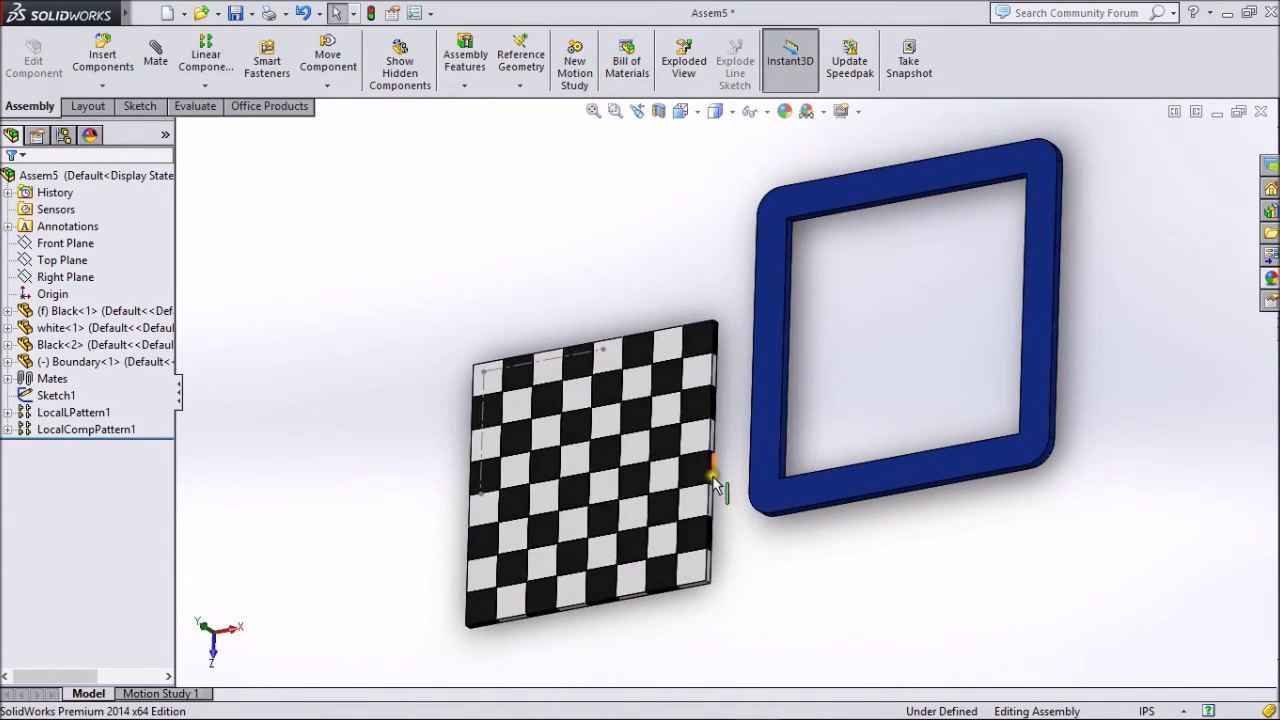
Mate the frame's inner top face coincident with the board's top edge face.
left_click(158, 62)
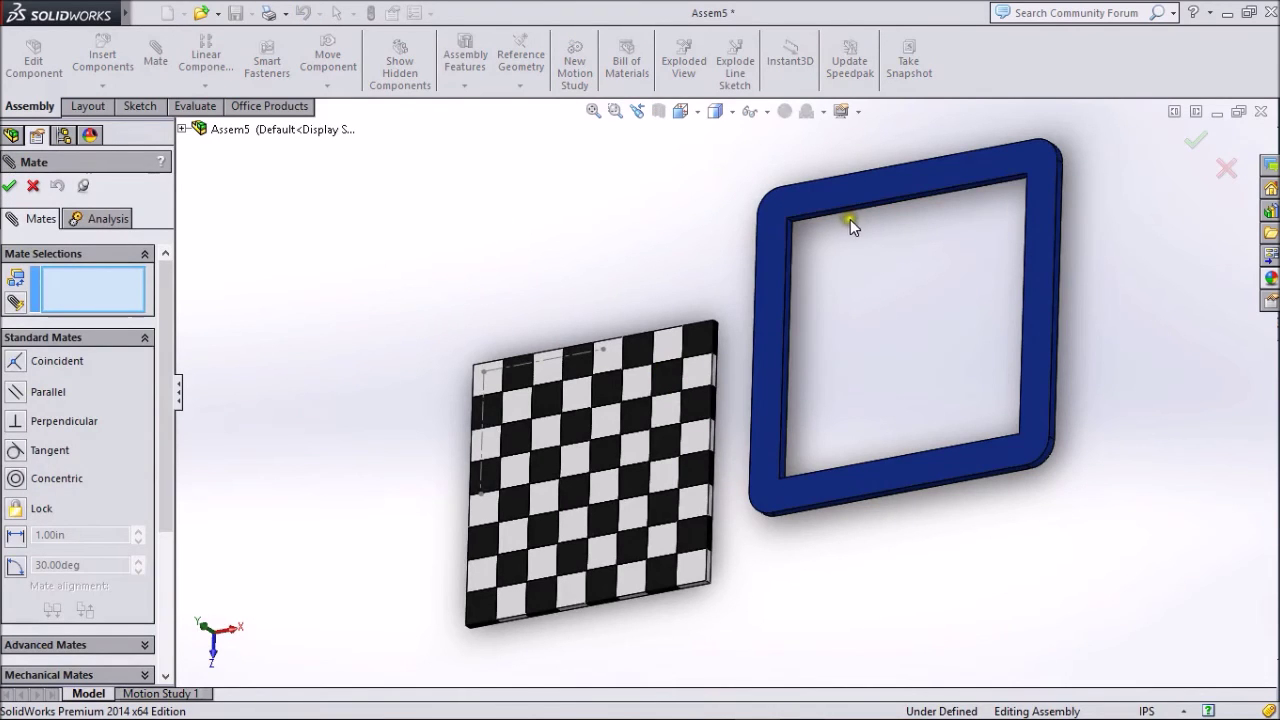
scroll(858, 210, "down", 3)
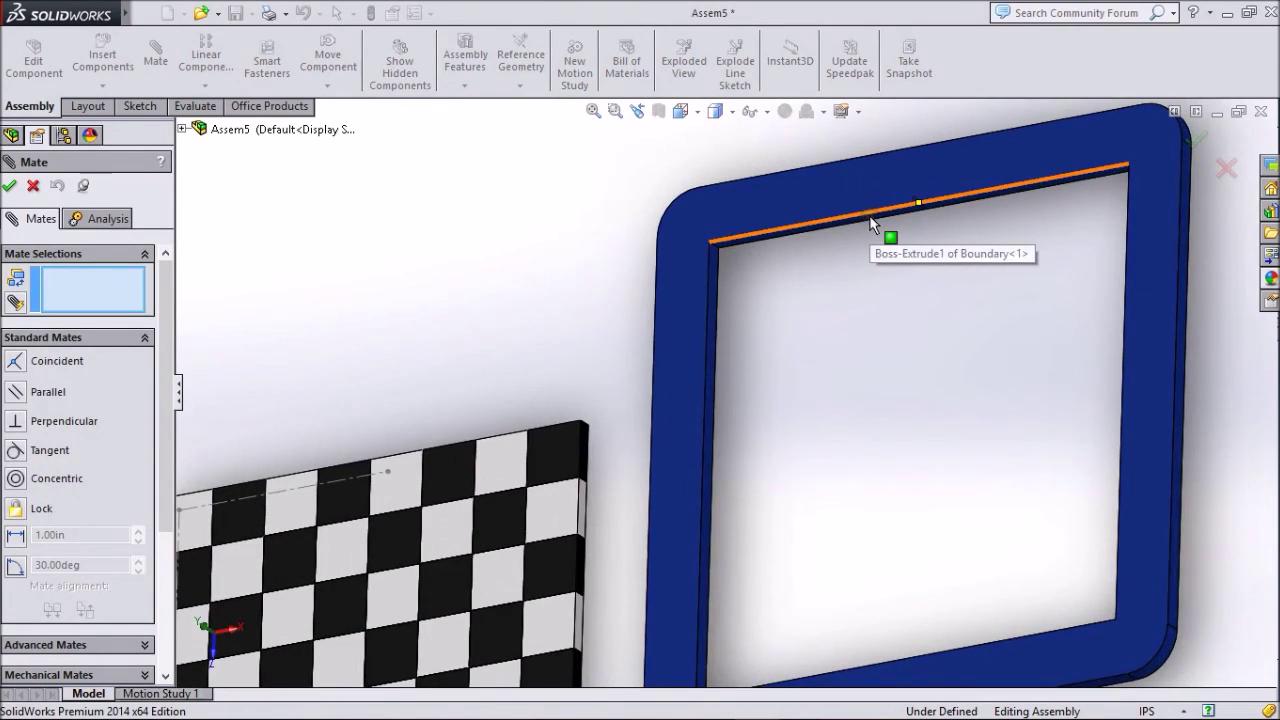
scroll(869, 215, "down", 3)
left_click(874, 242)
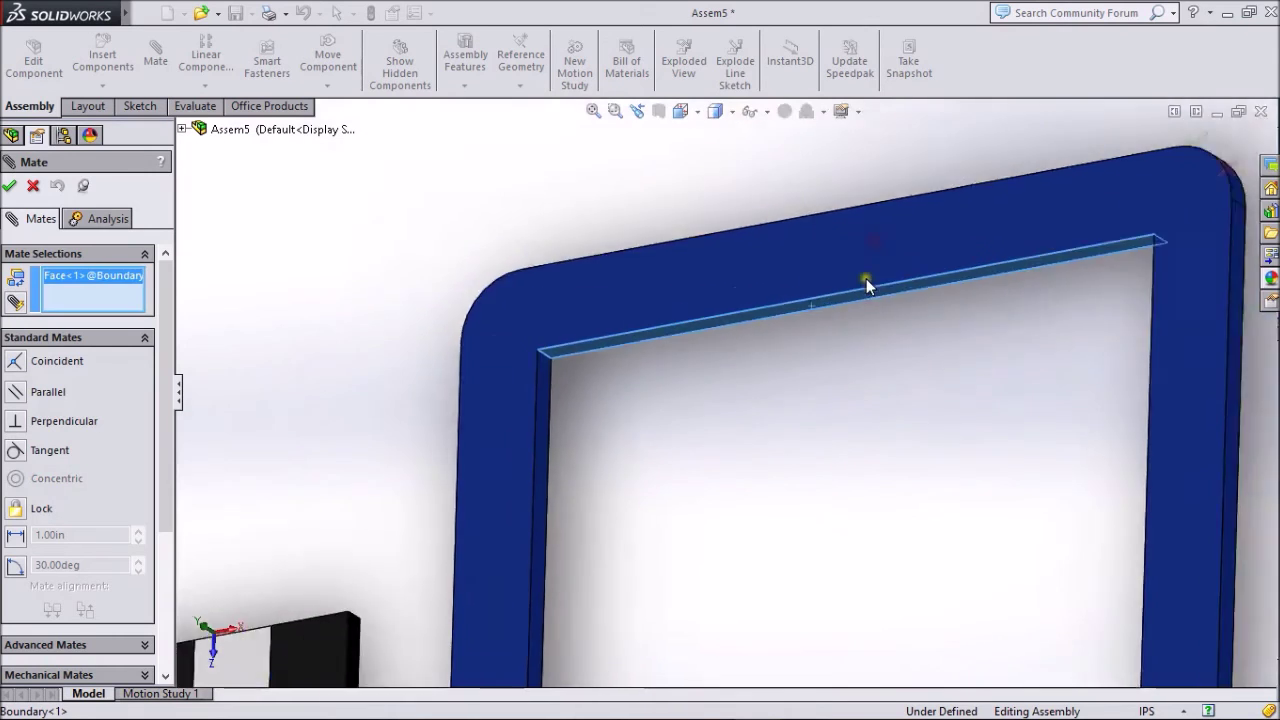
scroll(870, 250, "up", 5)
middle_click_drag(559, 285, 651, 543)
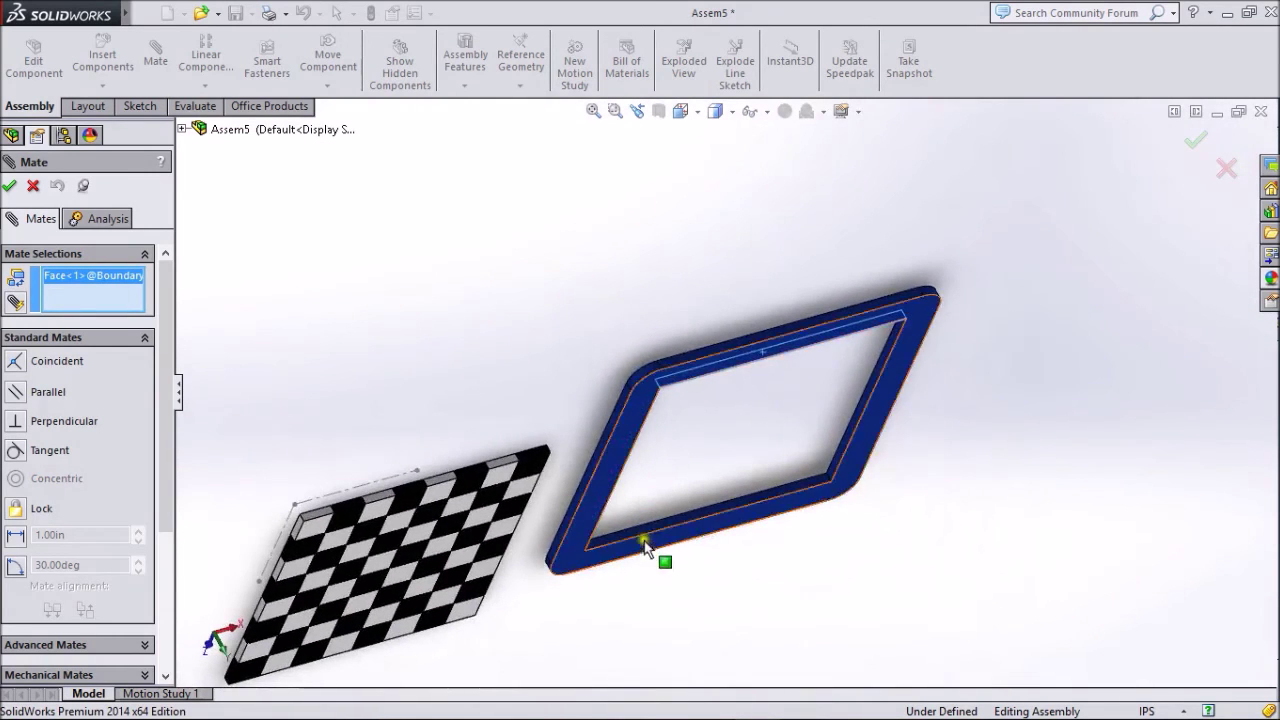
scroll(462, 455, "down", 2)
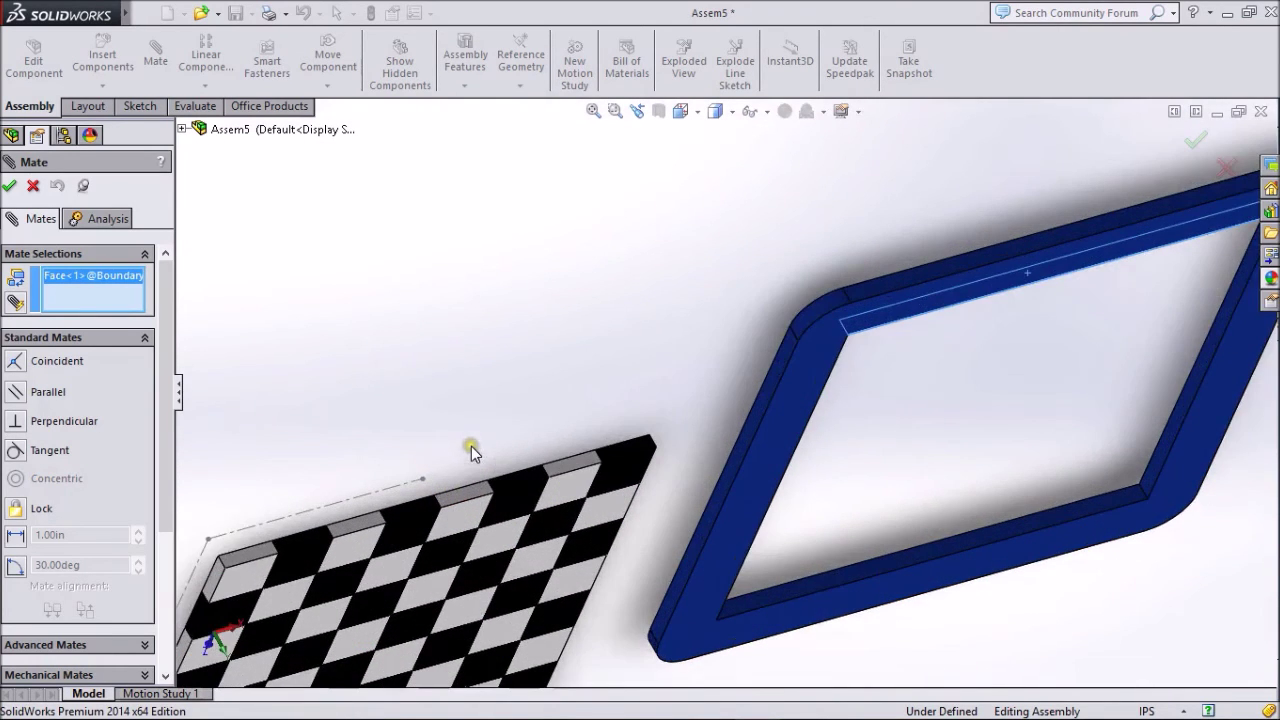
left_click(472, 500)
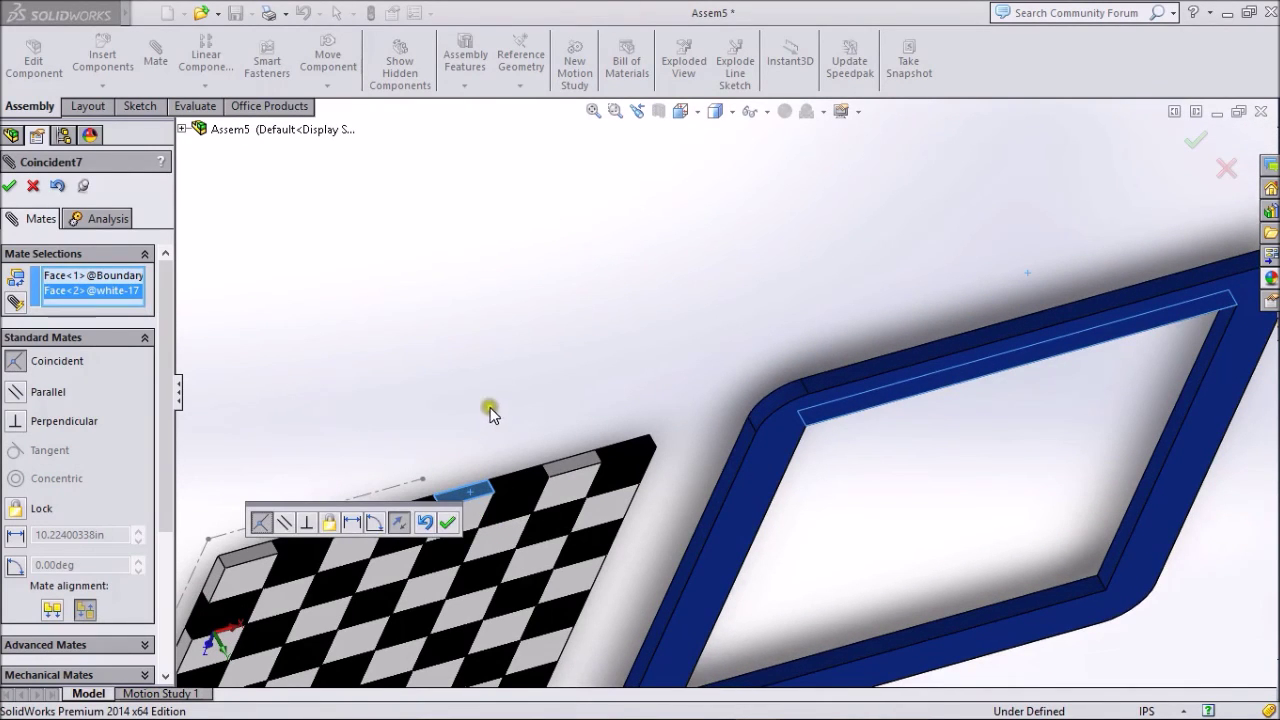
left_click(9, 186)
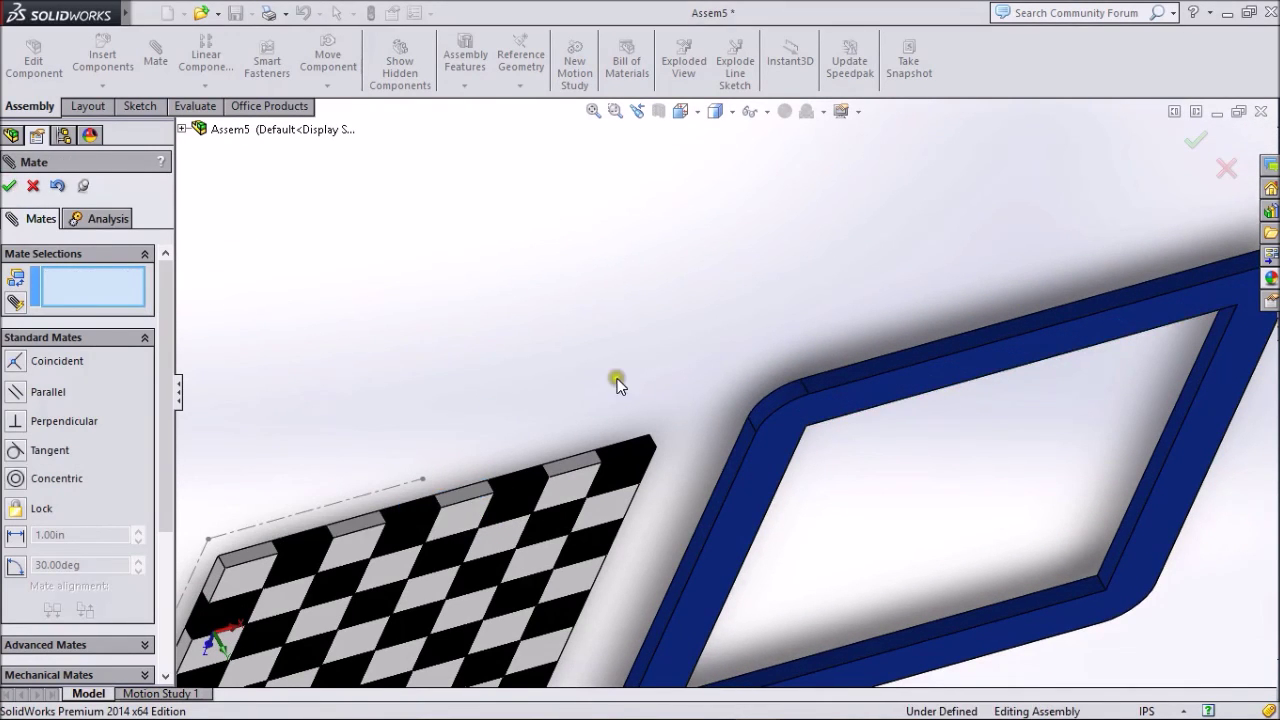
Mate the frame's inner side face coincident with the board's side face.
mouse_move(618, 385)
middle_mouse_down()
mouse_move(443, 277)
mouse_move(509, 309)
middle_mouse_up()
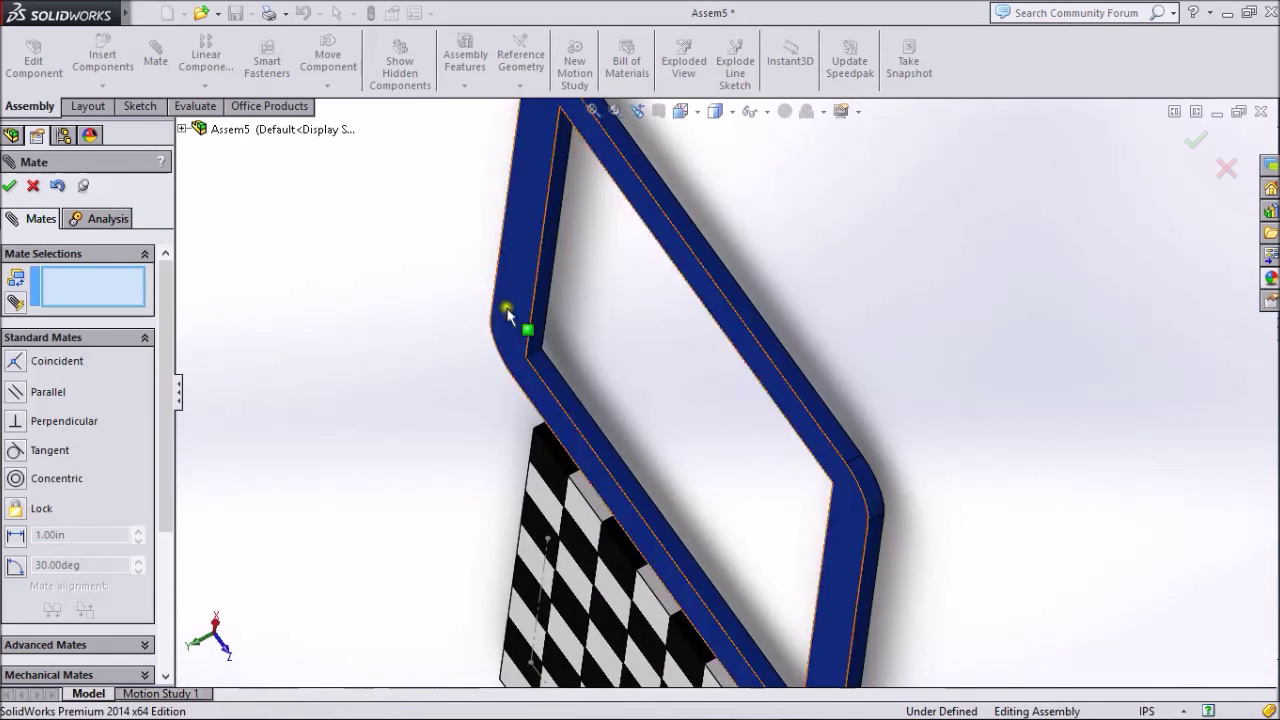
left_click(601, 455)
mouse_move(651, 443)
middle_mouse_down()
mouse_move(660, 414)
mouse_move(943, 274)
mouse_move(830, 345)
mouse_move(751, 286)
middle_mouse_up()
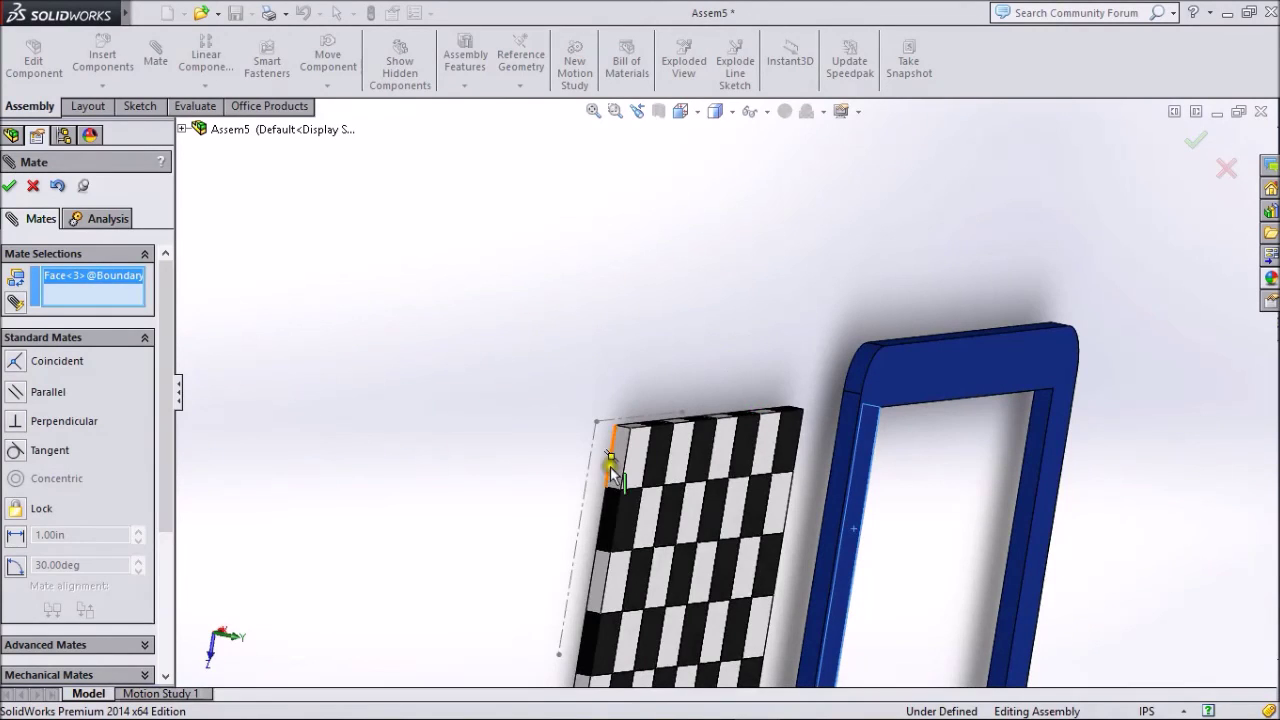
left_click(612, 516)
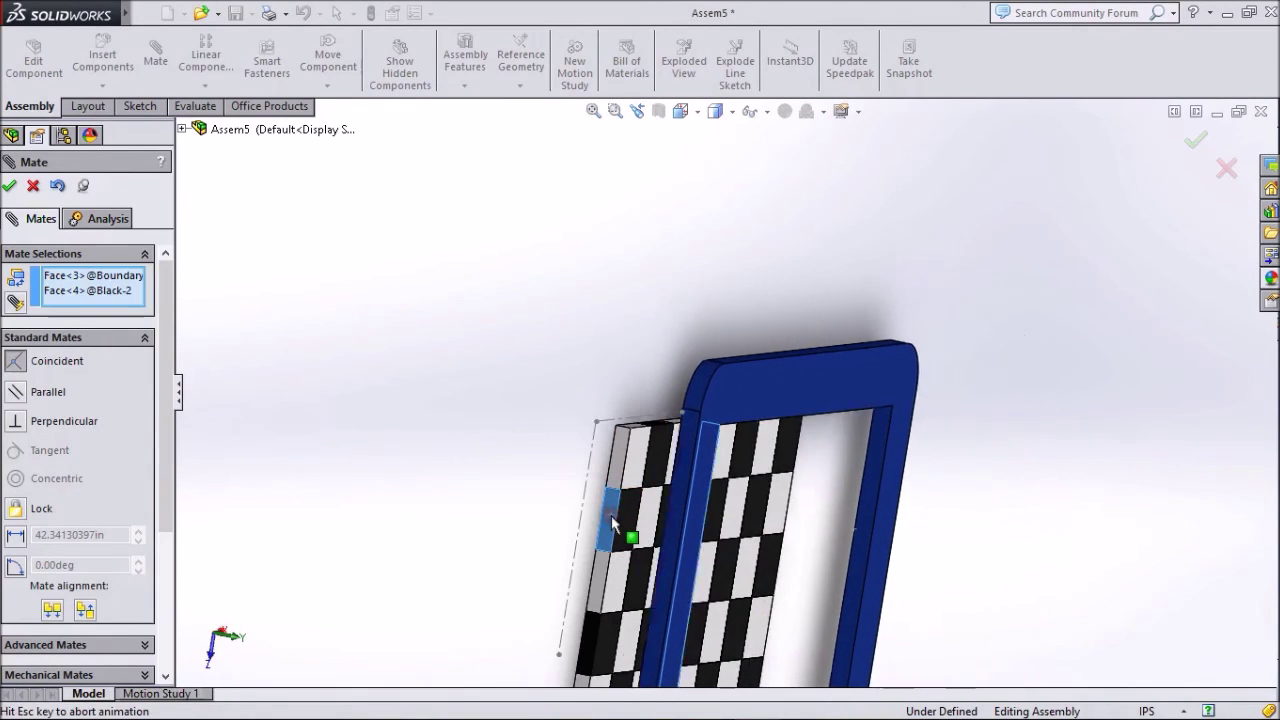
left_click(519, 403)
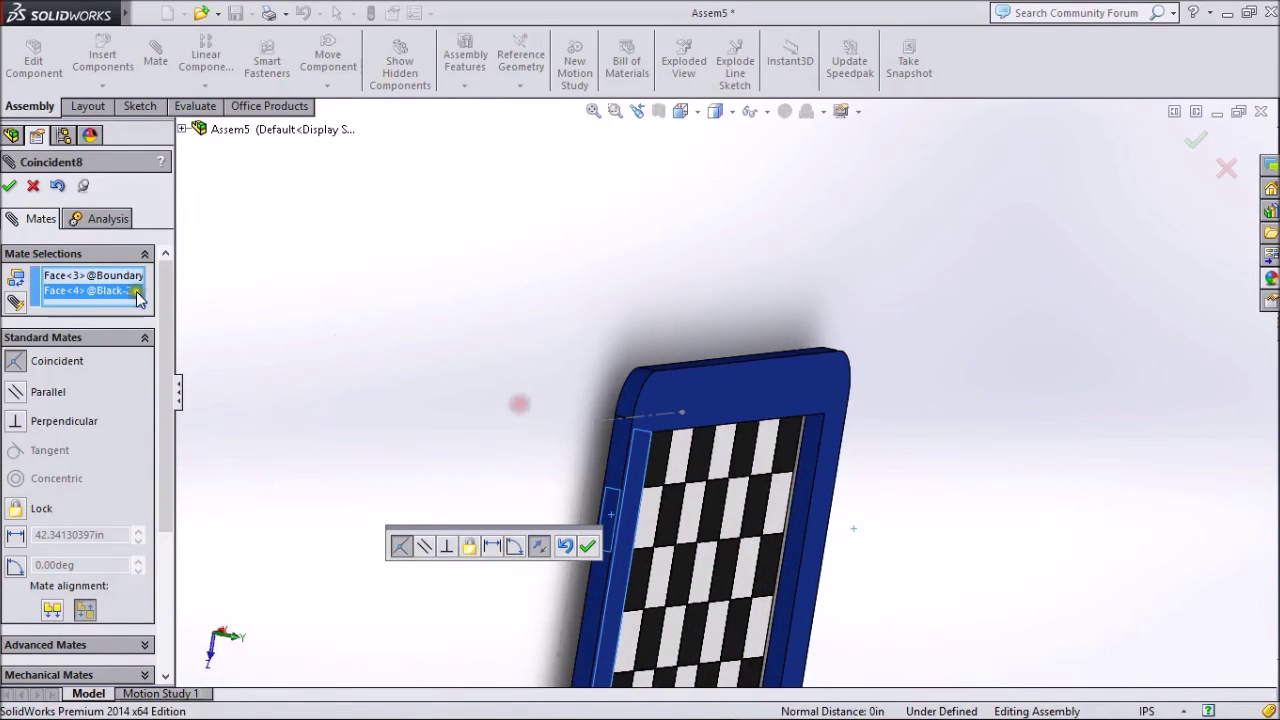
left_click(9, 185)
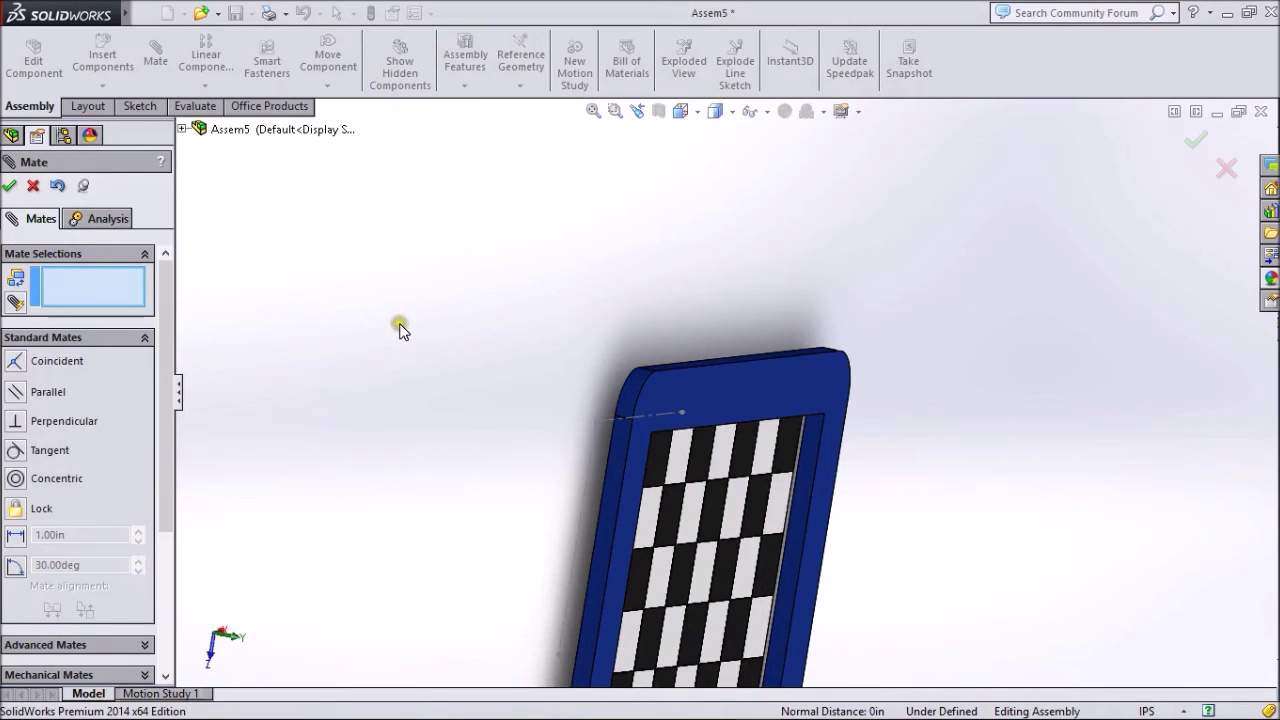
Make the corner square's top face flush with the frame's top face, fully defining the assembly.
mouse_move(401, 320)
middle_mouse_down()
mouse_move(494, 294)
mouse_move(506, 317)
middle_mouse_up()
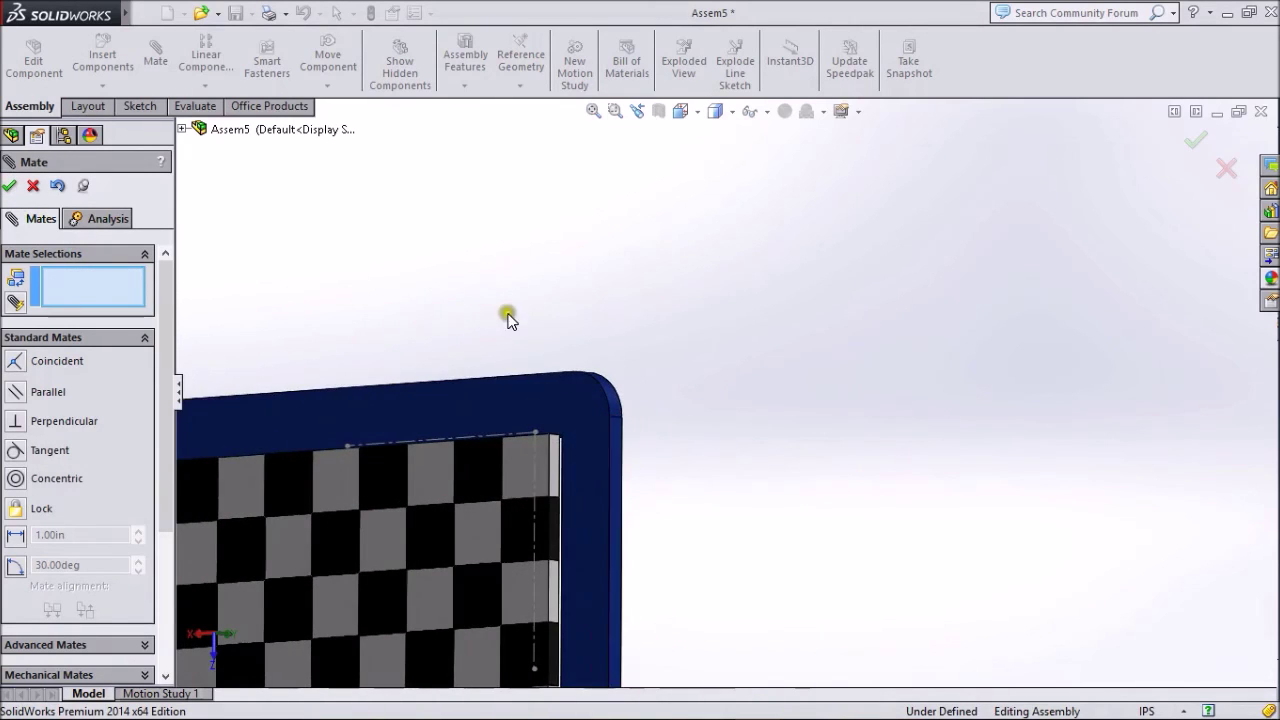
left_click(520, 464)
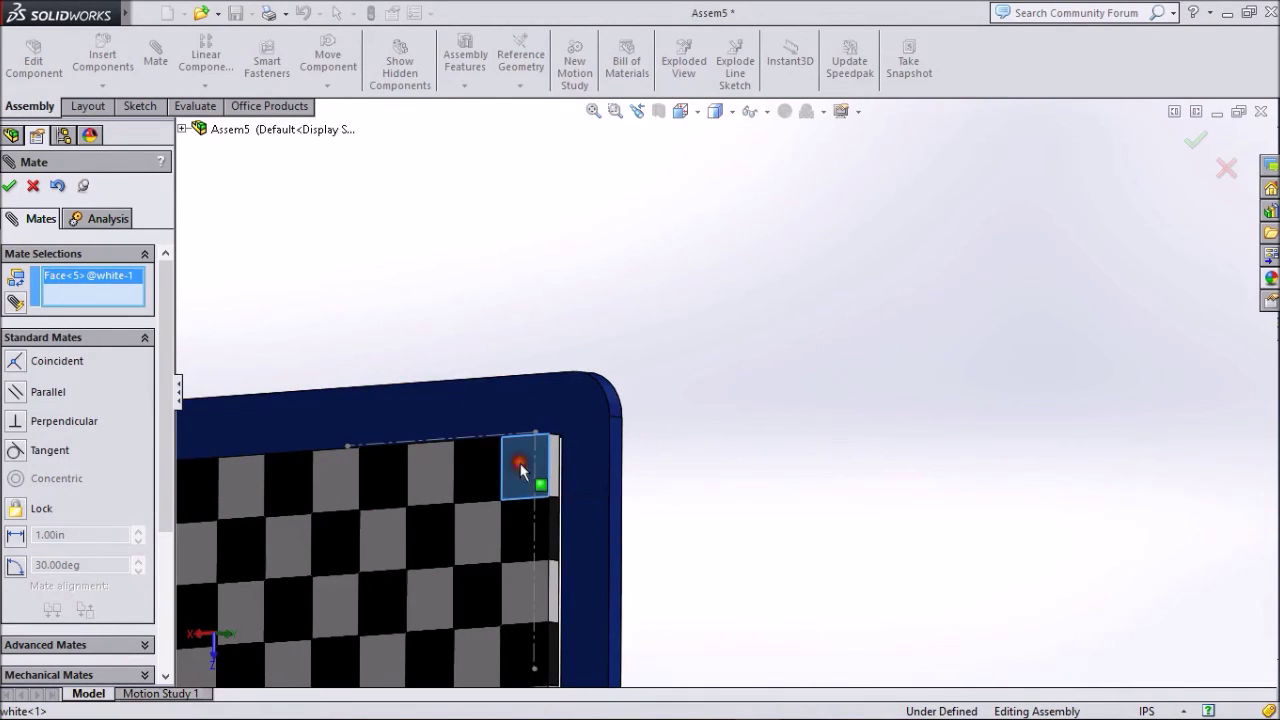
left_click(527, 400)
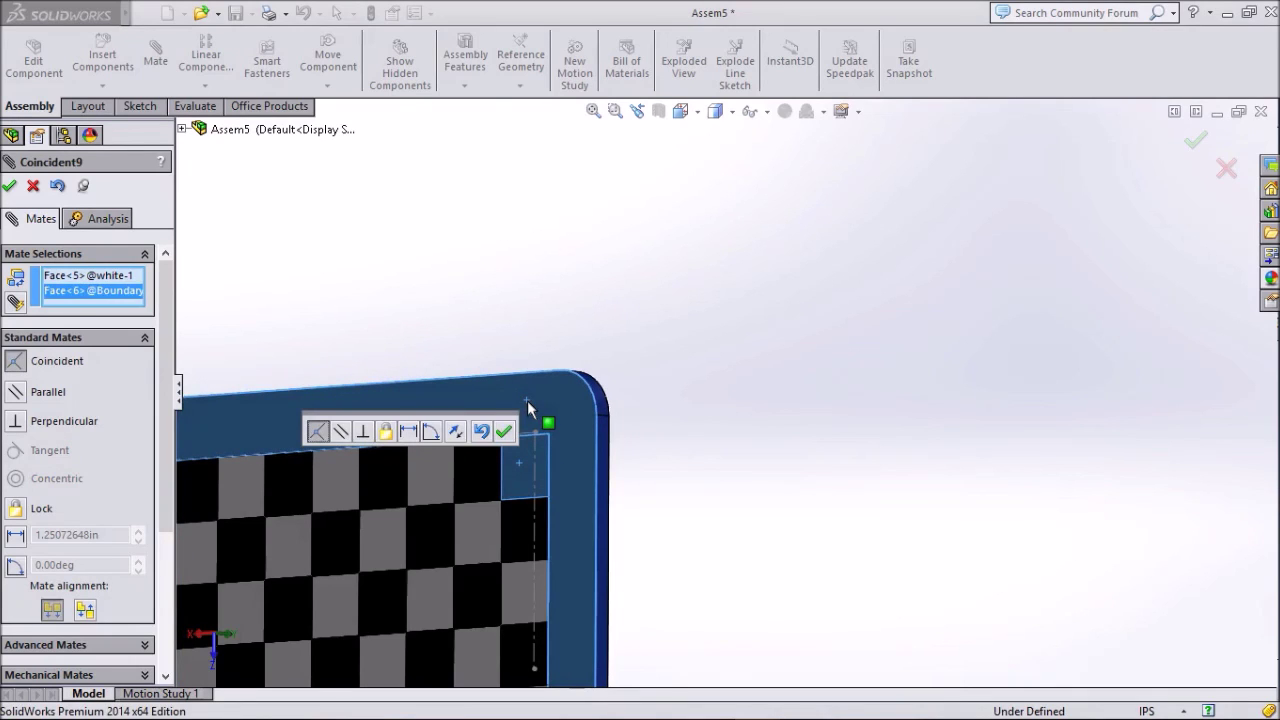
left_click(8, 187)
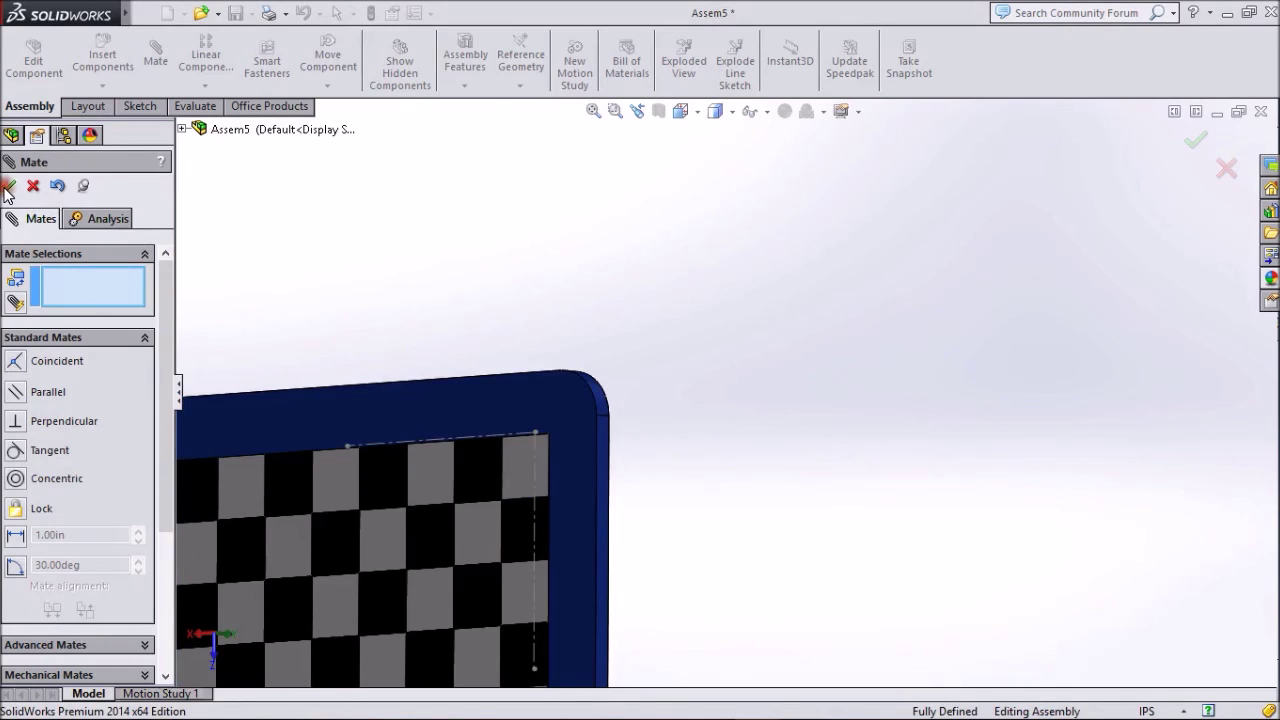
left_click(8, 187)
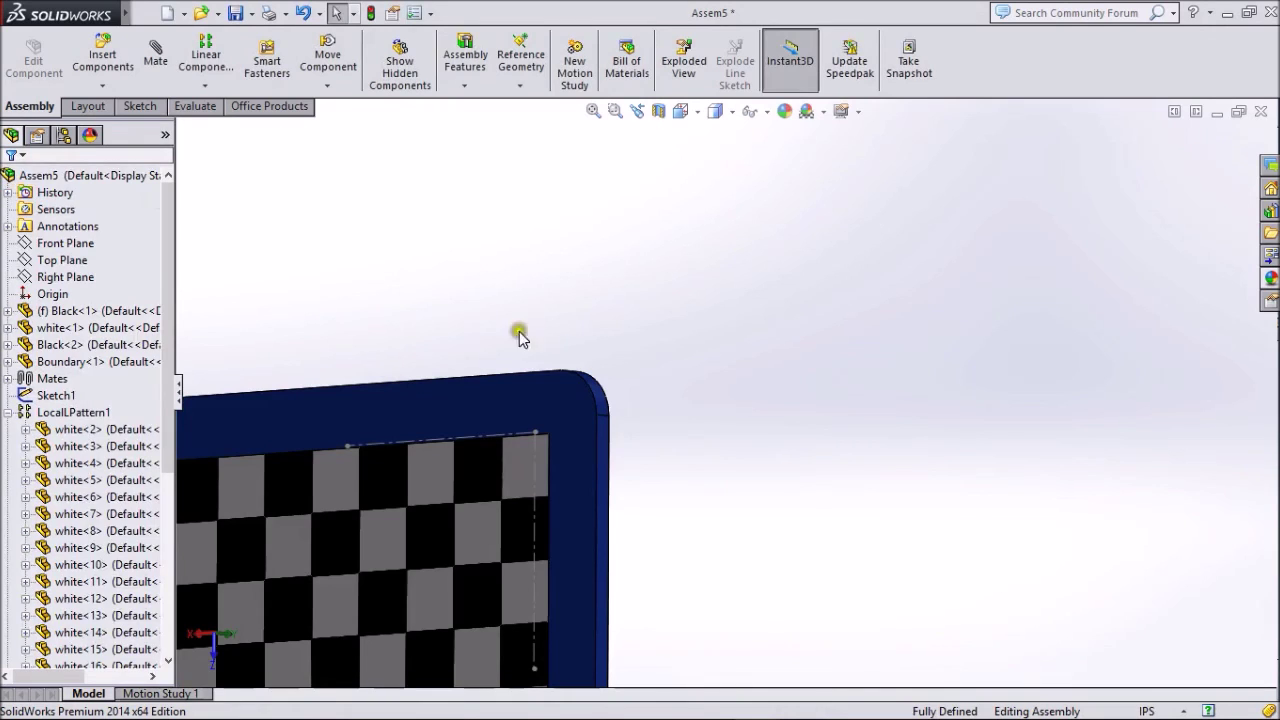
Orbit and zoom around the framed board, then set the view orientation to Top.
middle_click_drag(846, 411, 643, 310)
scroll(766, 400, "up", 2)
scroll(816, 373, "up", 2)
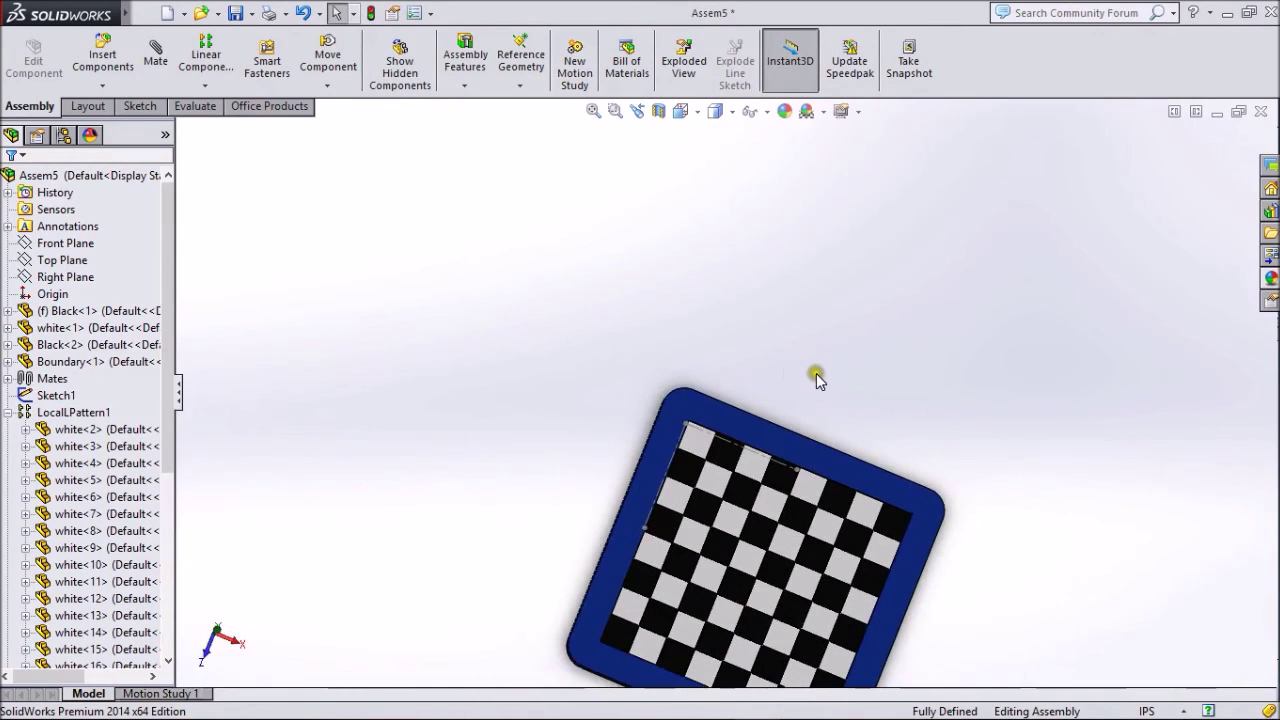
scroll(817, 374, "down", 2)
scroll(817, 374, "up", 2)
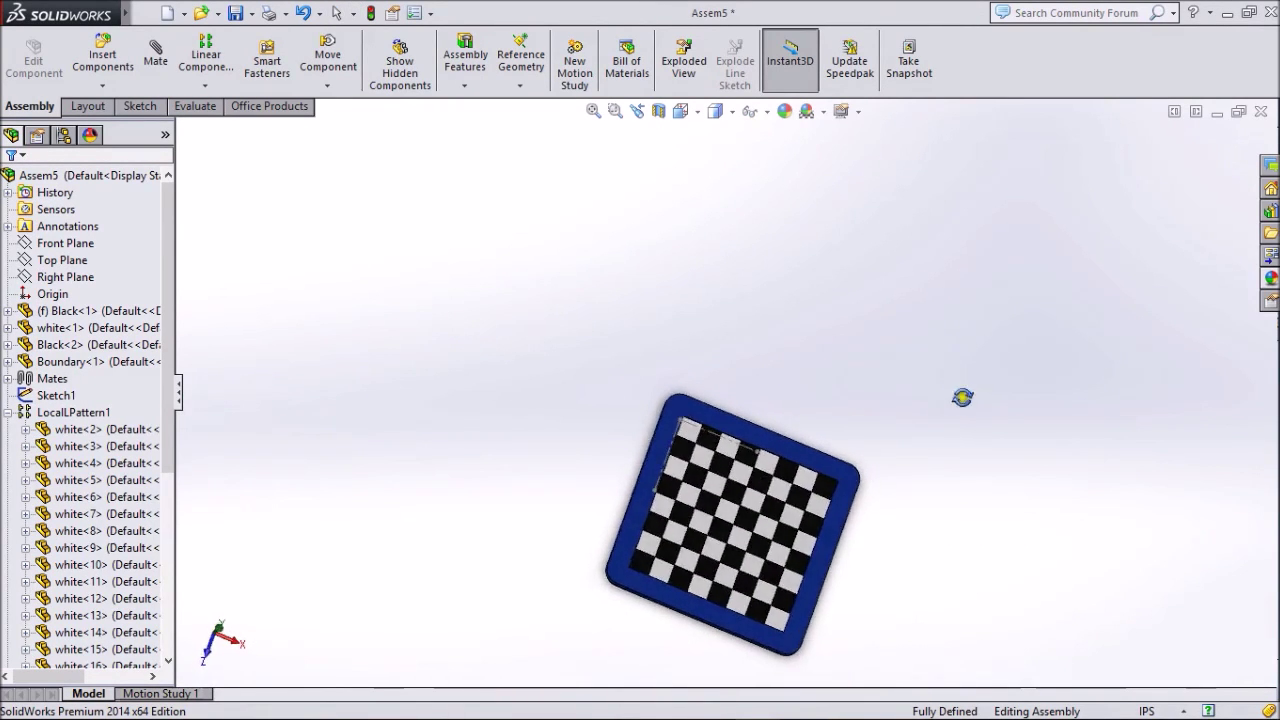
scroll(963, 397, "up", 2)
scroll(929, 484, "up", 2)
scroll(860, 477, "down", 2)
scroll(763, 477, "down", 2)
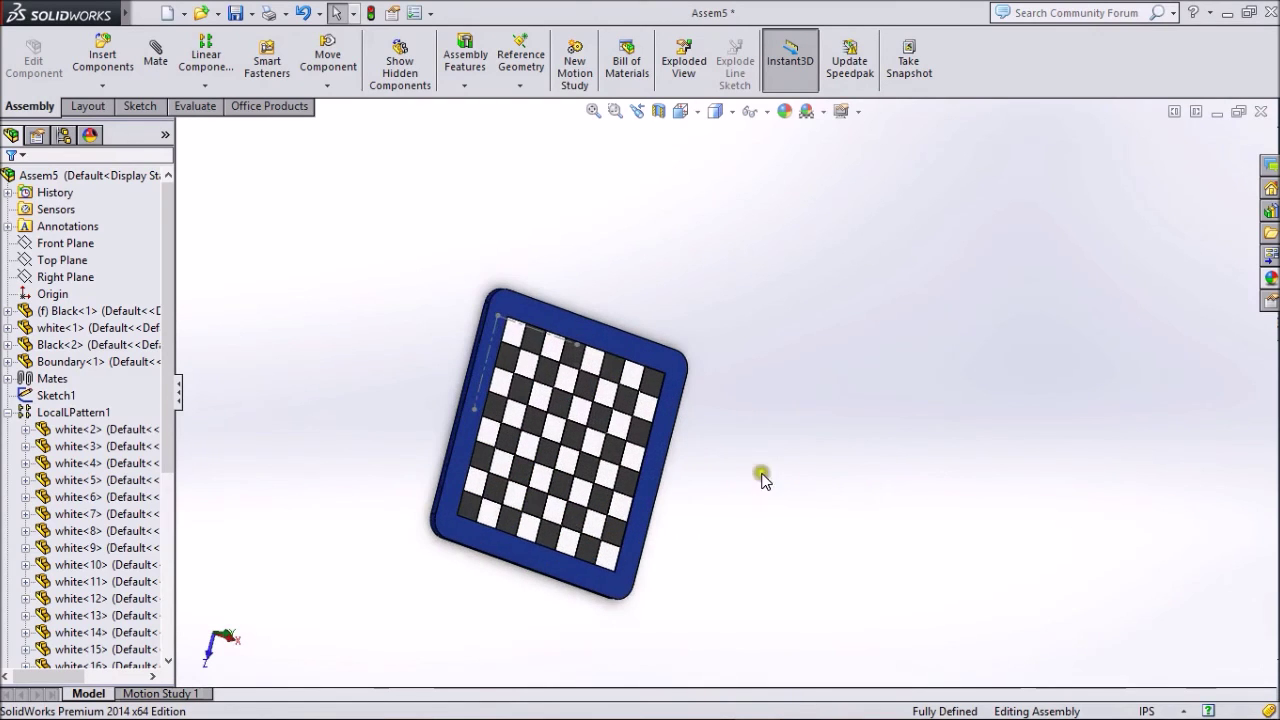
left_click(686, 121)
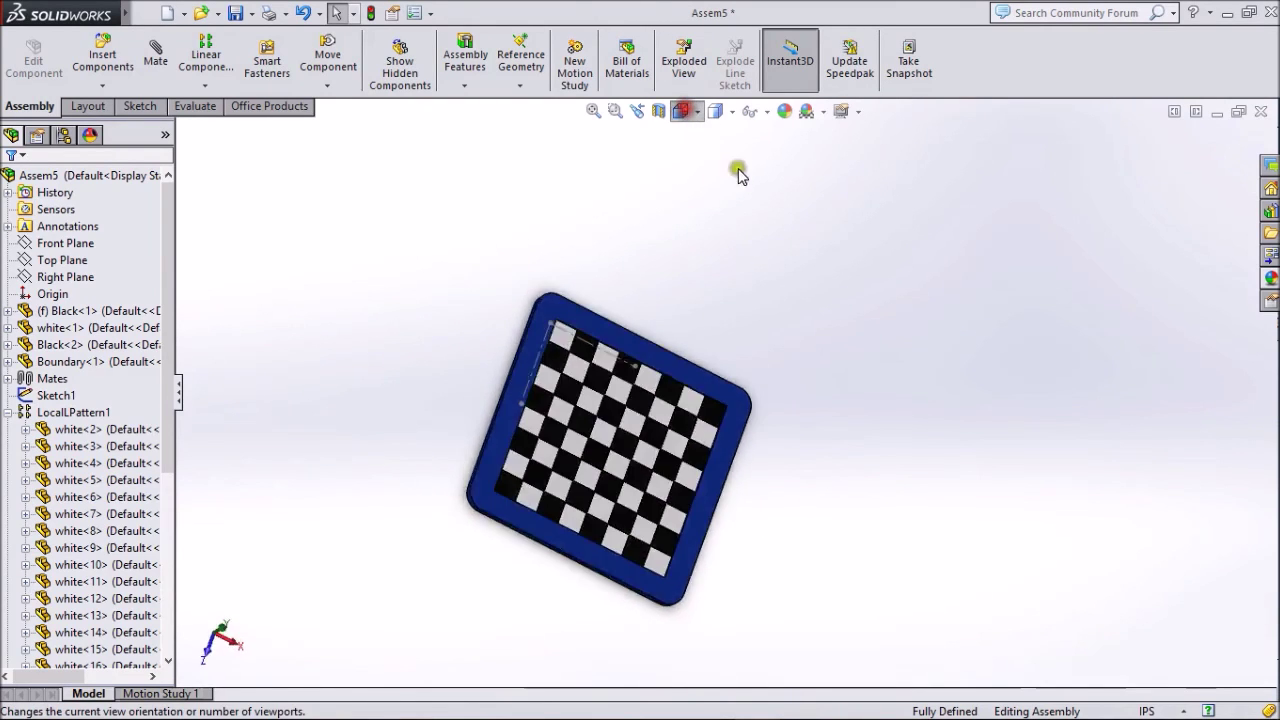
left_click(726, 285)
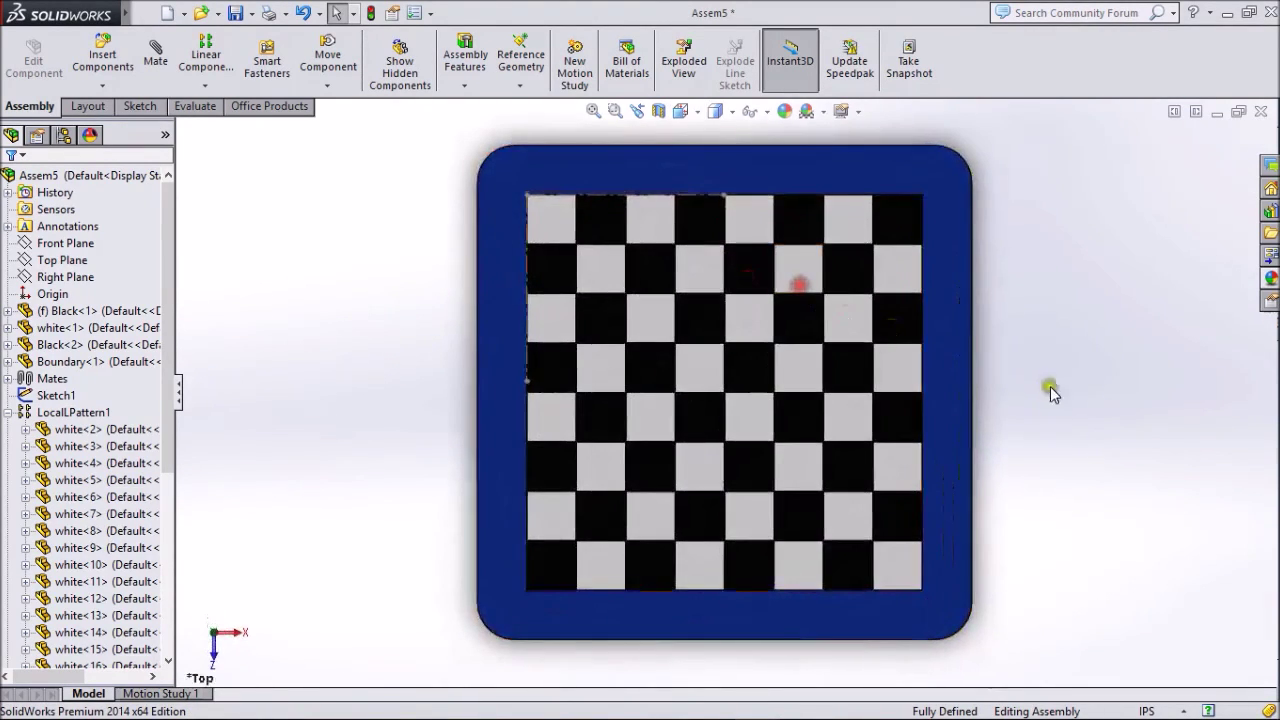